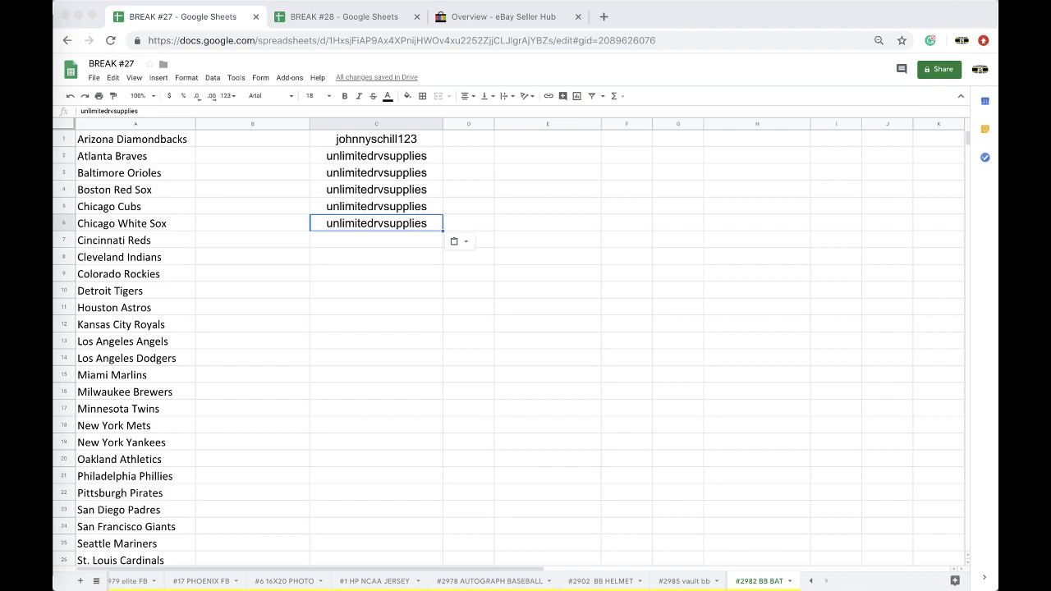
# Step: Switch to the BREAK #28 spreadsheet
pyautogui.hscroll(-3, 341, 584)
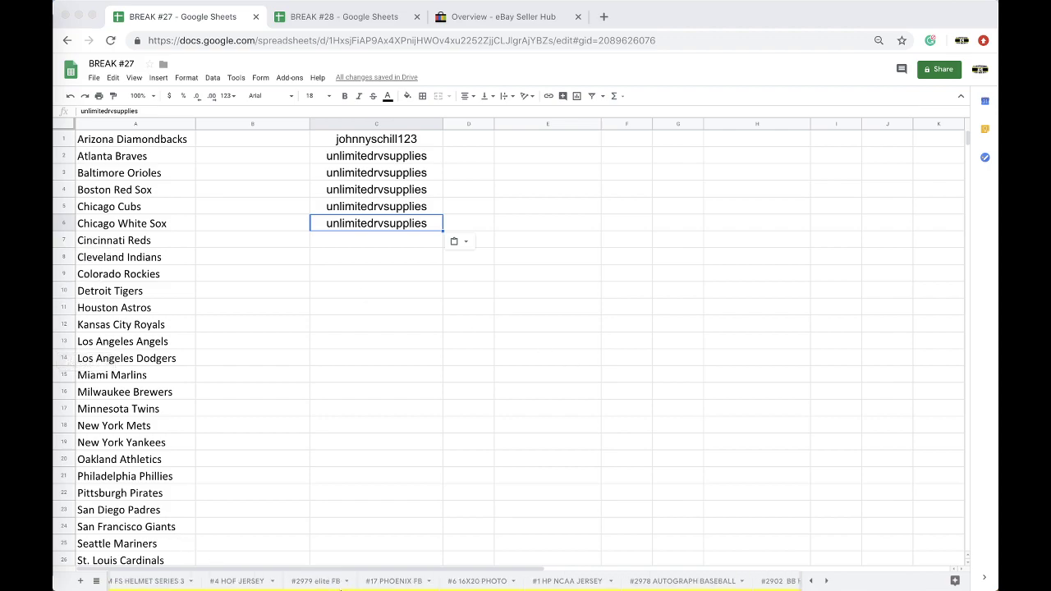
pyautogui.hscroll(-5, 341, 583)
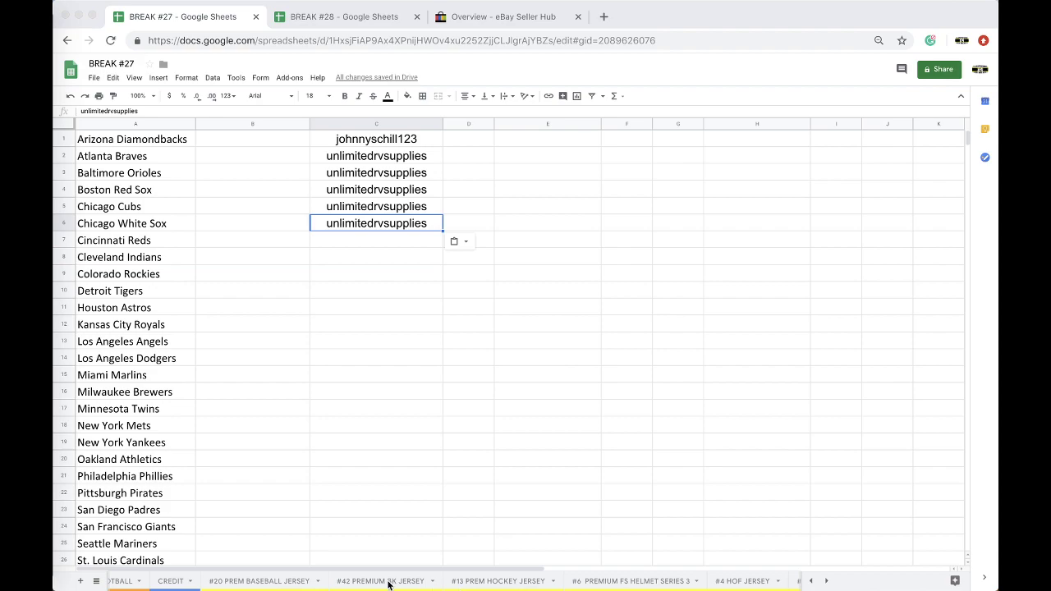
pyautogui.click(320, 17)
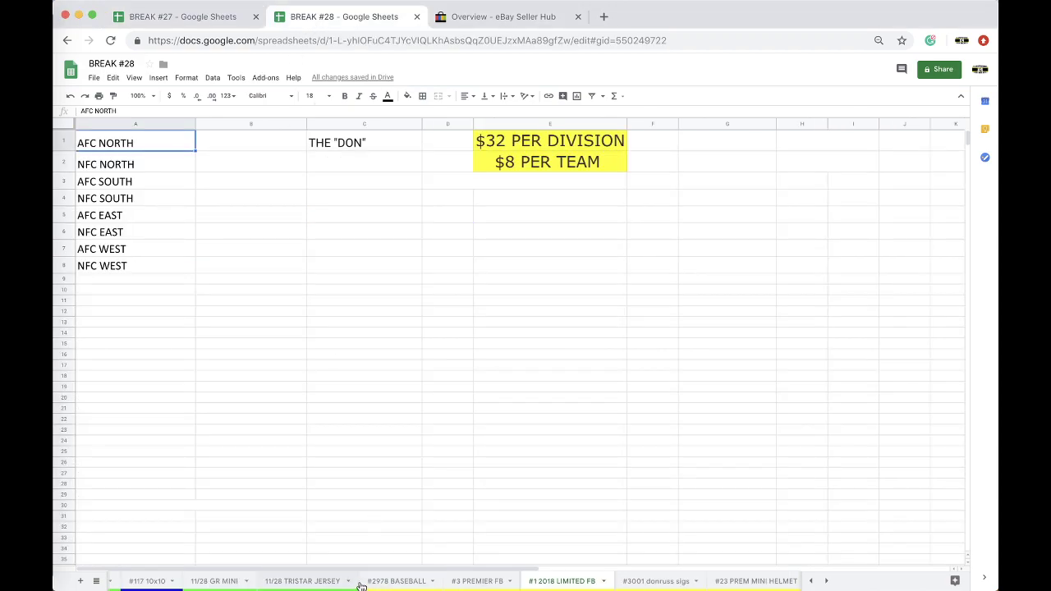
pyautogui.hscroll(2, 362, 583)
pyautogui.click(210, 17)
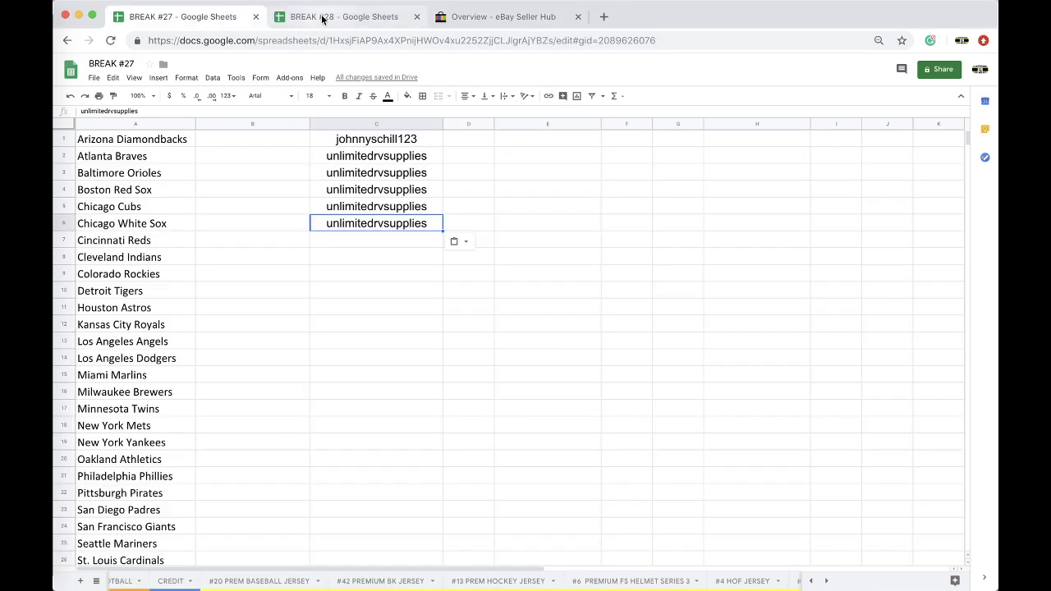
pyautogui.click(320, 17)
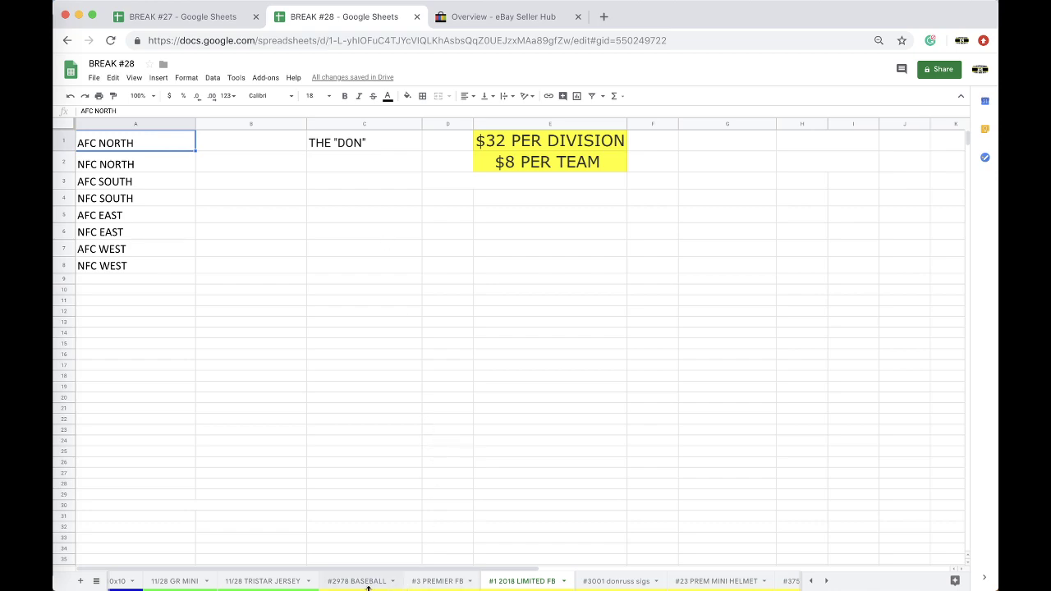
# Step: Copy the eight division names in A1:A8 of the #3 PREMIER FB sheet
pyautogui.hscroll(3, 370, 585)
pyautogui.hscroll(1, 374, 585)
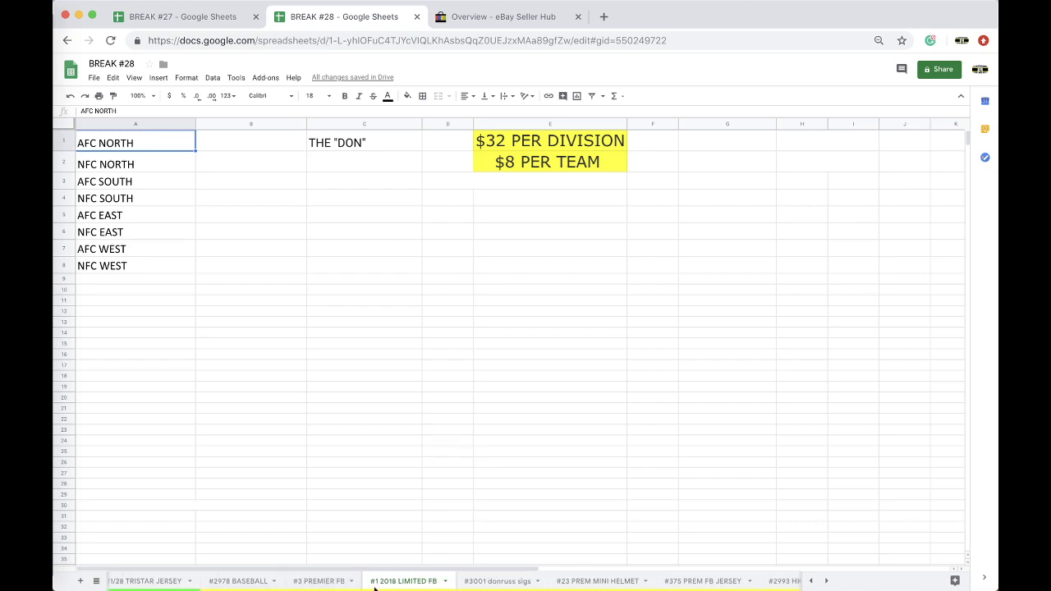
pyautogui.hscroll(1, 428, 587)
pyautogui.click(688, 586)
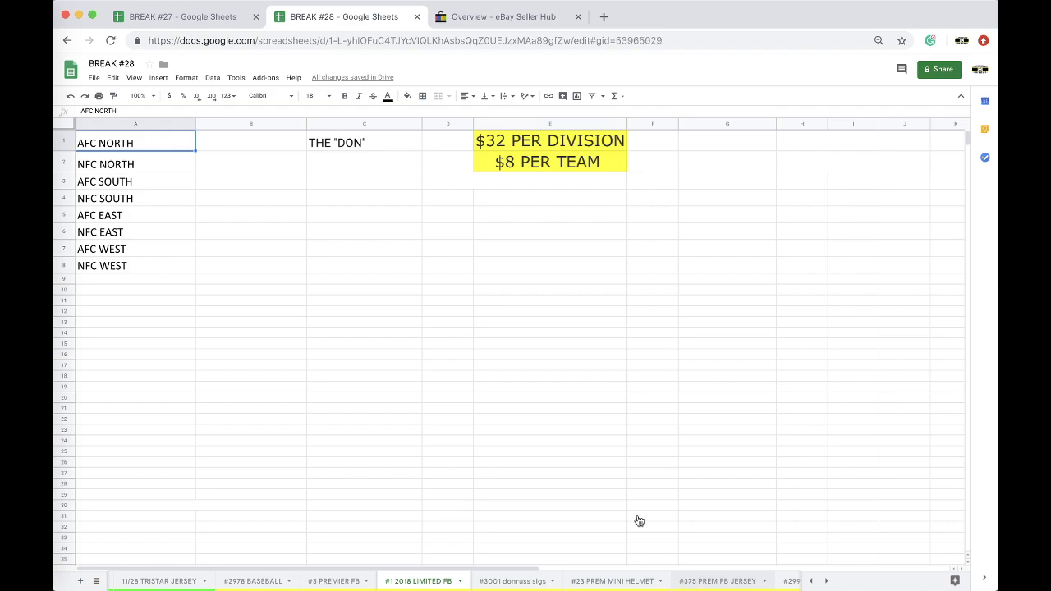
pyautogui.click(343, 585)
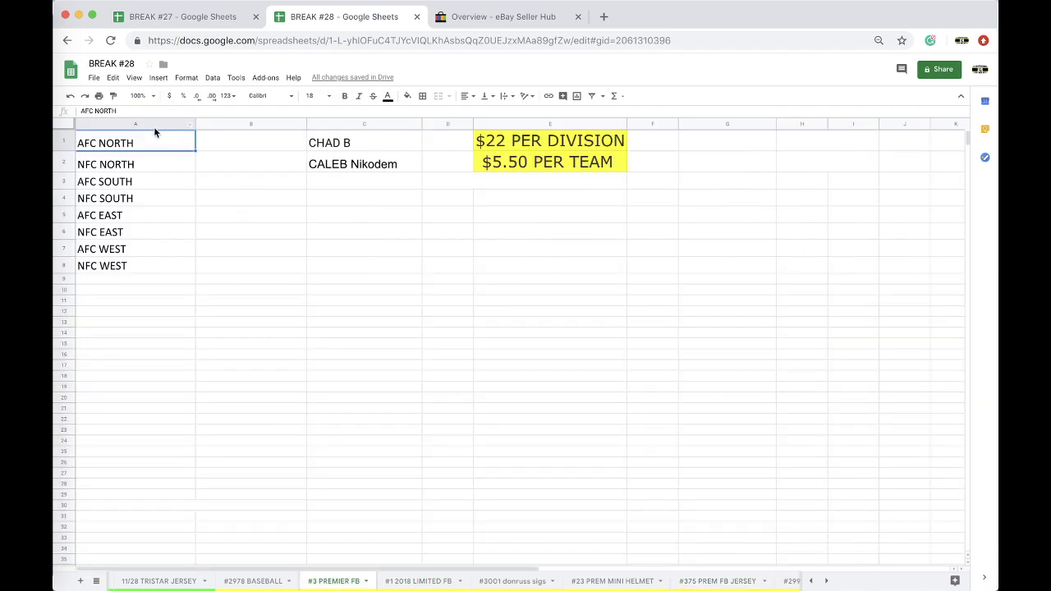
pyautogui.keyDown('shift'); pyautogui.click(156, 266); pyautogui.keyUp('shift')
pyautogui.hotkey('ctrl', 'c')
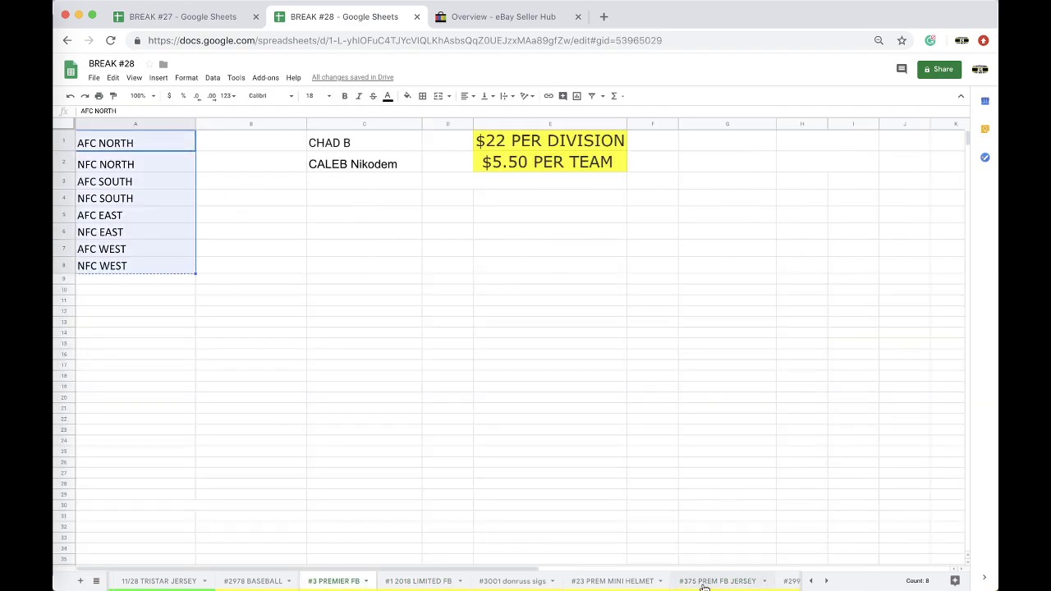
pyautogui.click(708, 582)
# Step: Replace column A on #375 PREM FB JERSEY with the divisions and add the AFC NORTH buyer in C1
pyautogui.click(180, 123)
pyautogui.press('Delete')
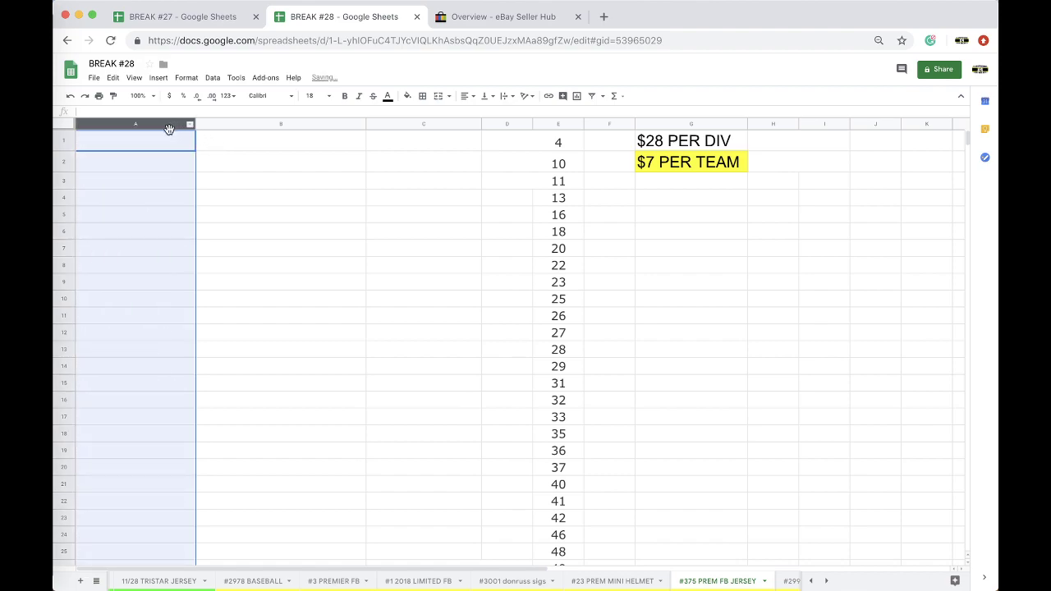
pyautogui.hotkey('ctrl', 'v')
pyautogui.click(386, 143)
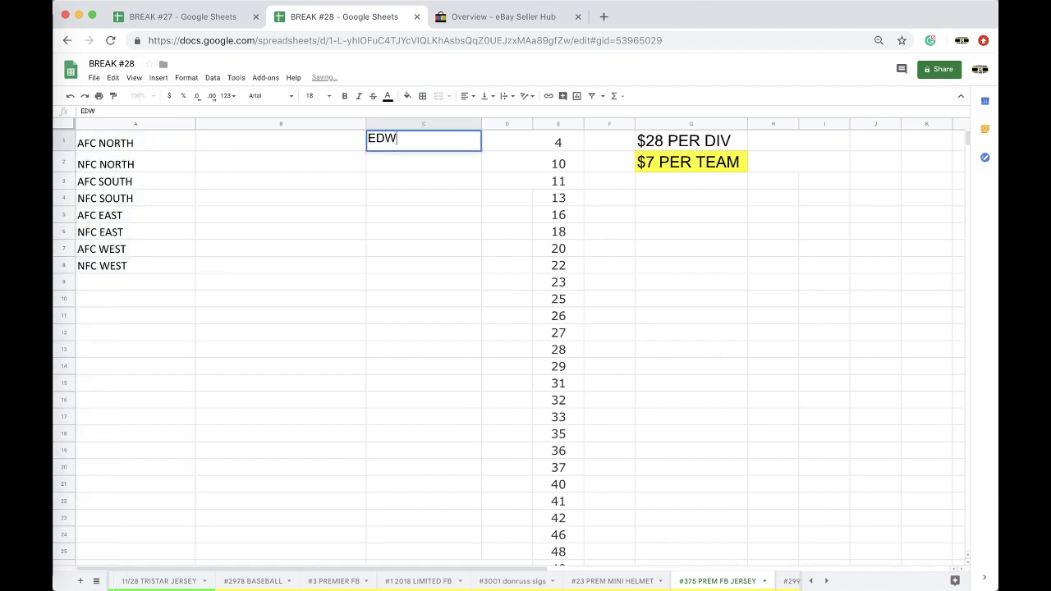
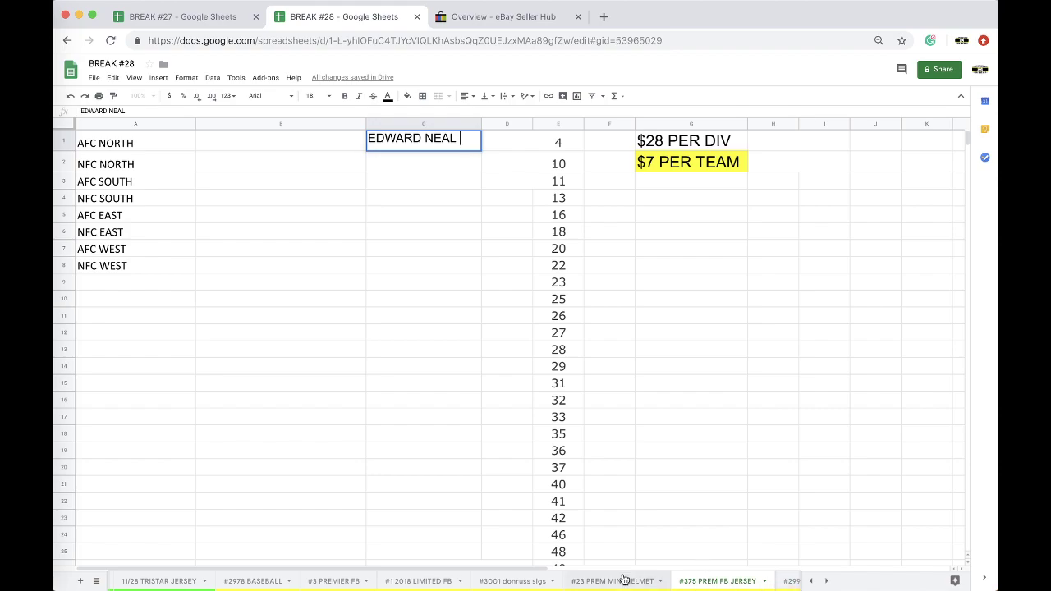
# Step: Move the #23 PREM MINI HELMET and #375 PREM FB JERSEY tabs earlier in the tab order
pyautogui.click(598, 581)
pyautogui.moveTo(598, 582); pyautogui.dragTo(354, 581)
pyautogui.moveTo(667, 582); pyautogui.dragTo(401, 579)
# Step: Enter the AFC NORTH buyer in C1 and the NFC NORTH buyer in C2 on the helmet sheet
pyautogui.click(362, 148)
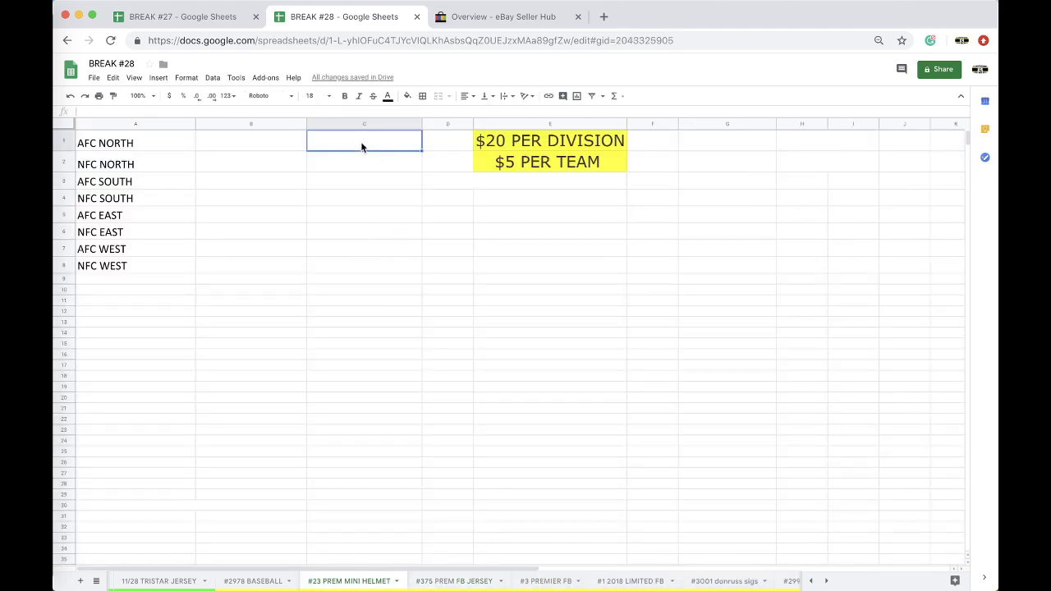
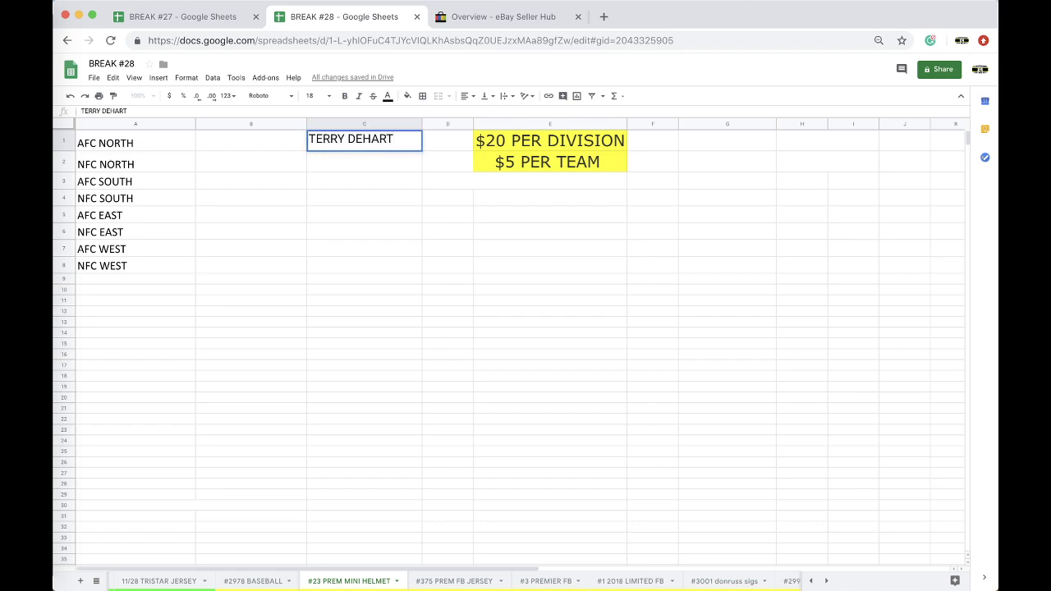
pyautogui.press('Return')
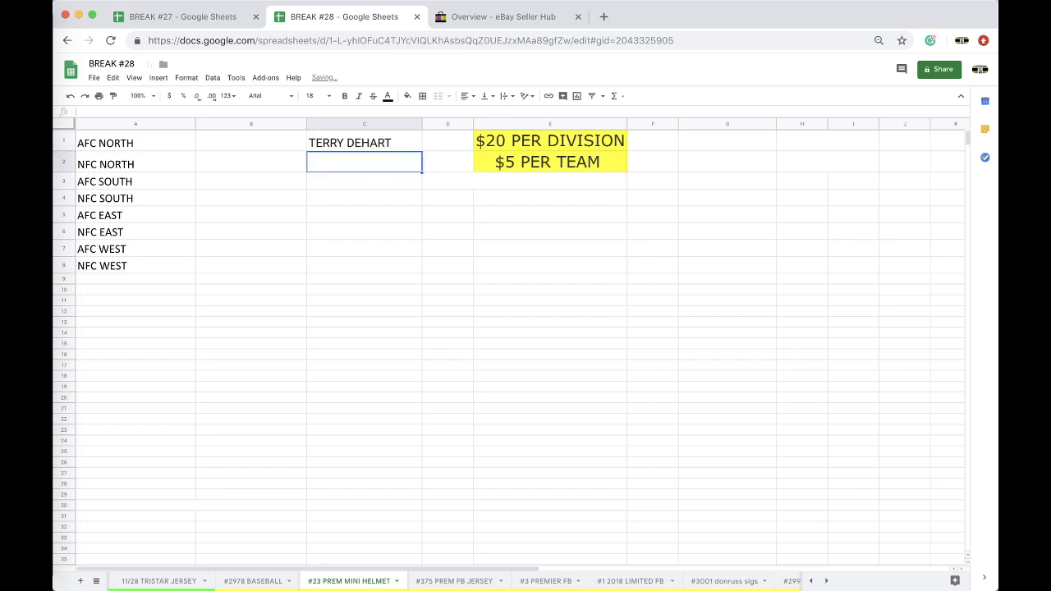
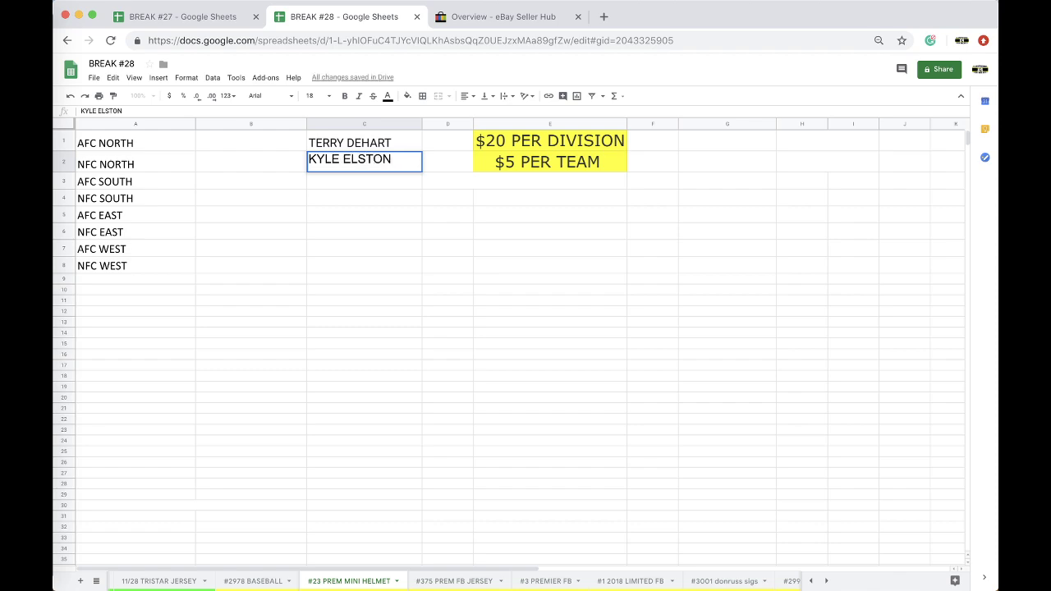
pyautogui.press('Return')
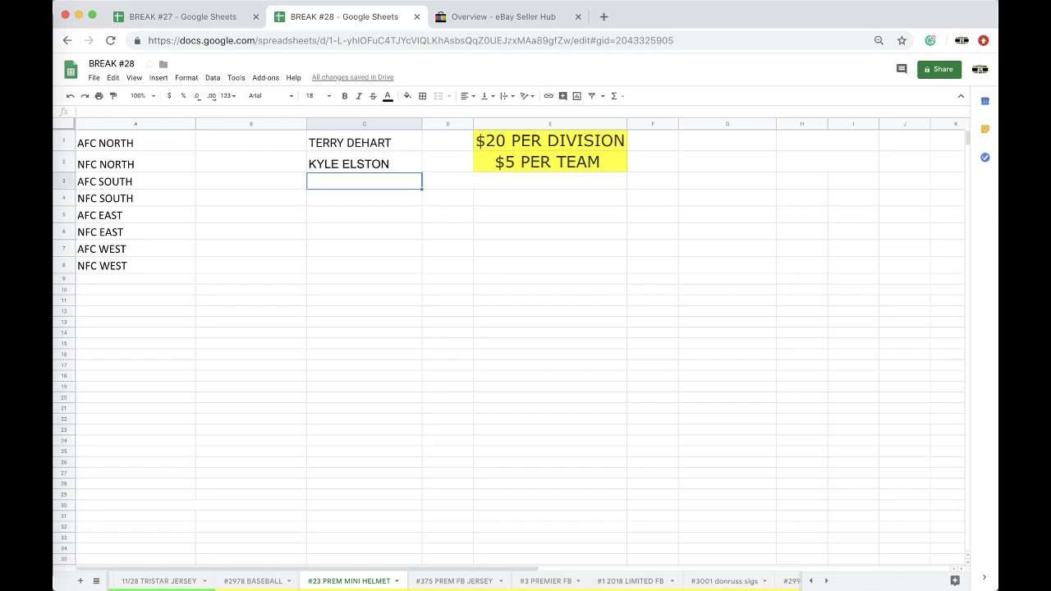
pyautogui.click(456, 580)
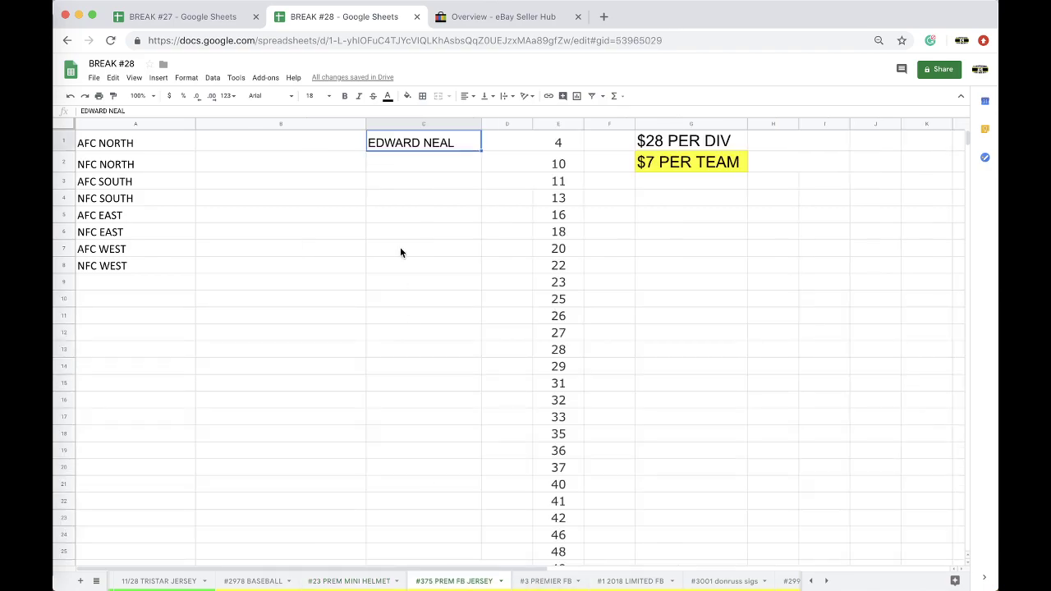
# Step: On #375 PREM FB JERSEY, enter the NFC NORTH buyer in C2 and fill it yellow
pyautogui.click(401, 169)
pyautogui.write('DP')
pyautogui.click(399, 205)
pyautogui.click(394, 169)
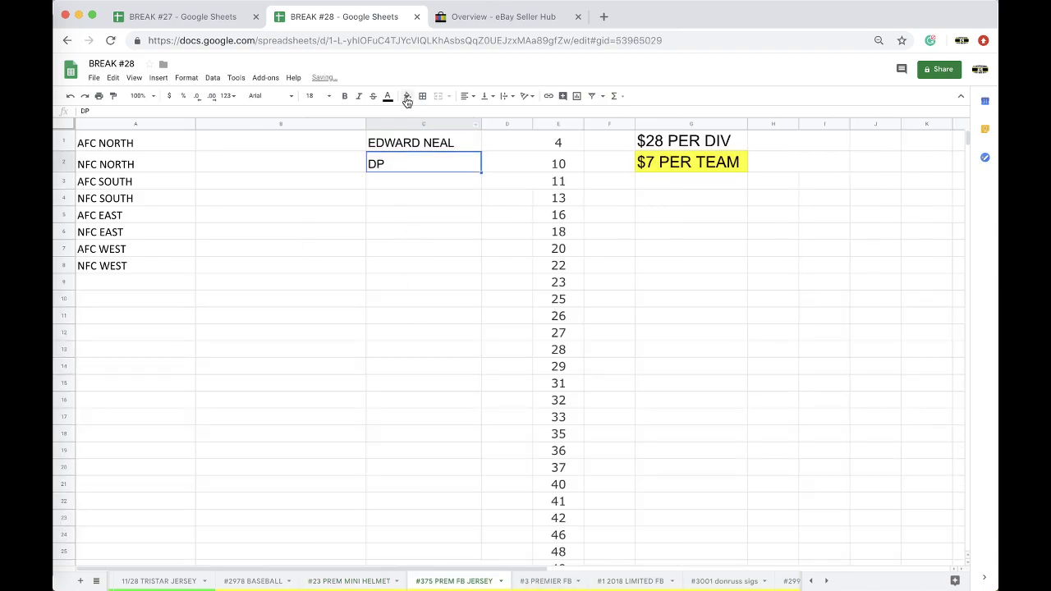
pyautogui.click(408, 97)
pyautogui.click(443, 142)
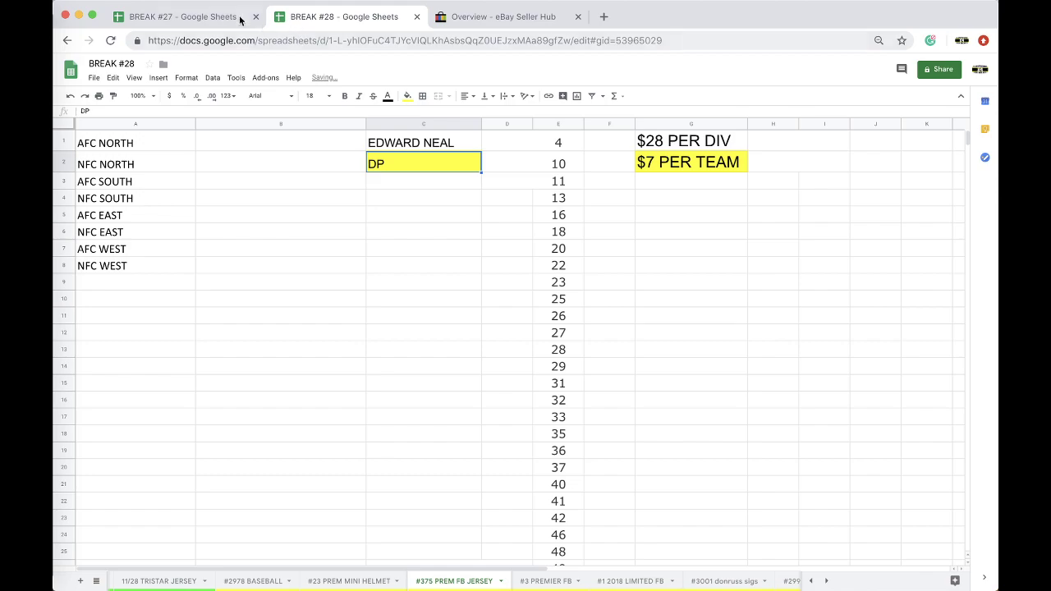
# Step: Look through the #117 10x10, 11/28 GR MINI, TRISTAR JERSEY and #2978 BASEBALL sheets, reaching #23 PREM MINI HELMET
pyautogui.hscroll(-3, 271, 585)
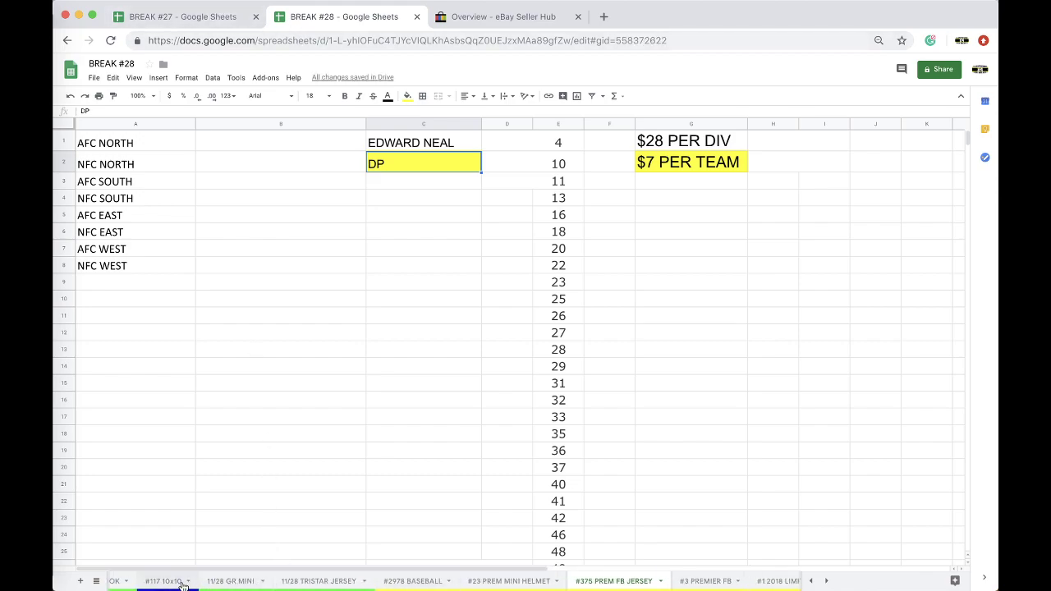
pyautogui.click(165, 581)
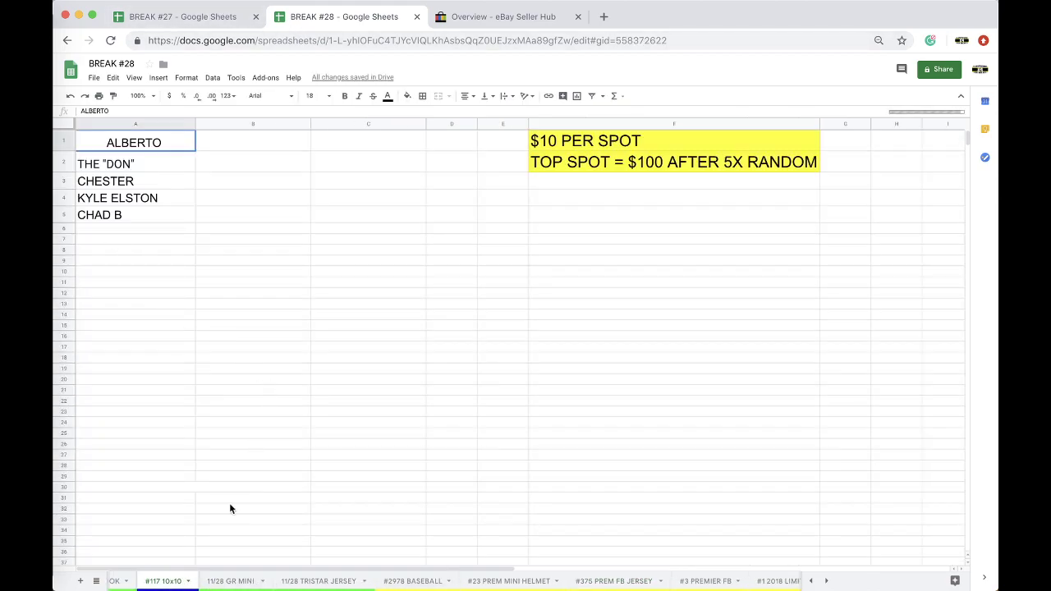
pyautogui.click(240, 581)
pyautogui.click(318, 583)
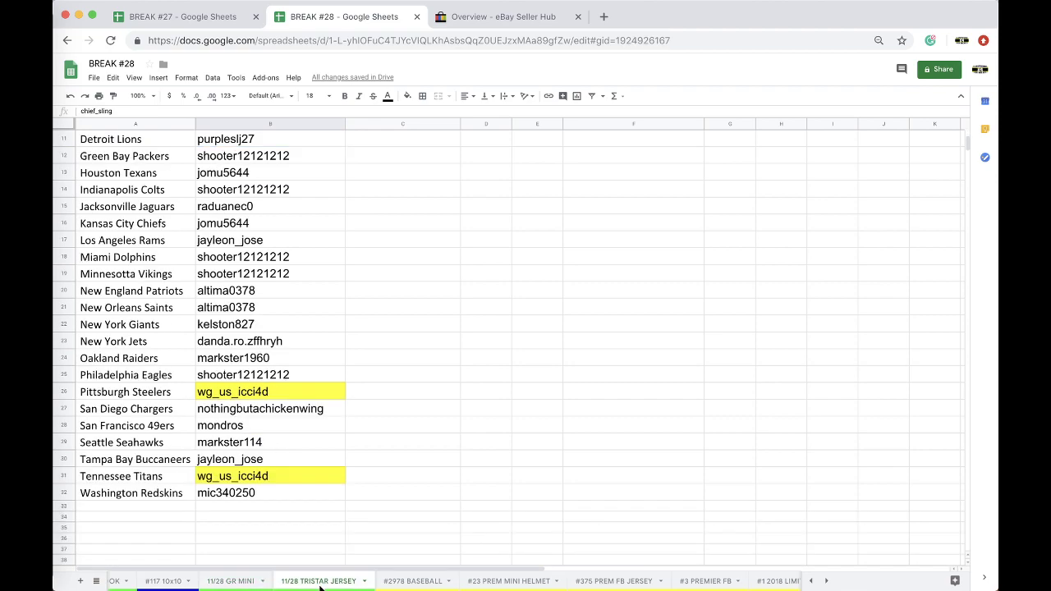
pyautogui.click(327, 583)
pyautogui.scroll(-2, 331, 491)
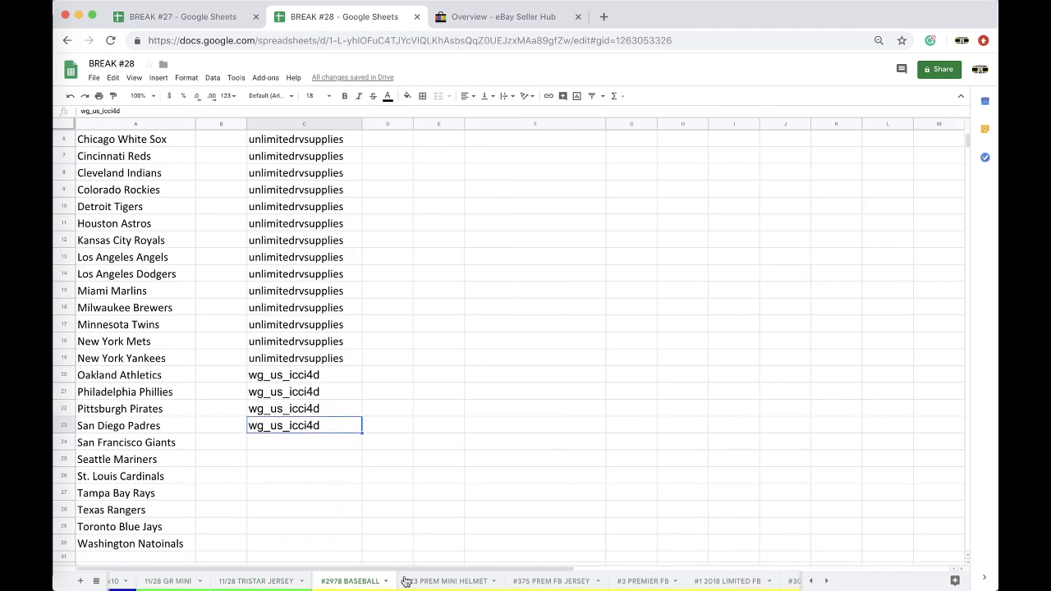
pyautogui.click(446, 581)
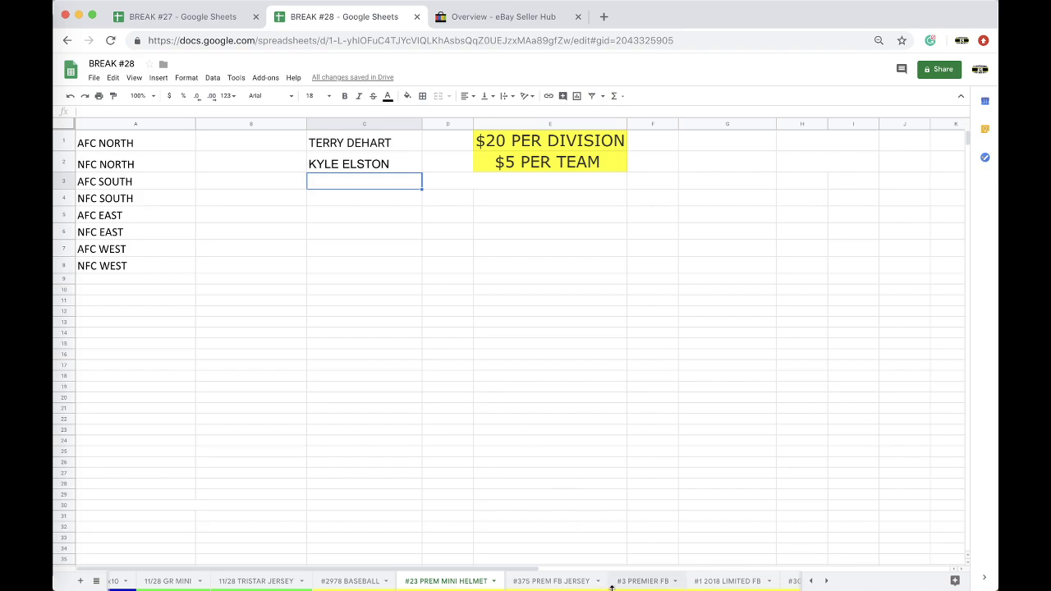
# Step: Review the #375, #23 and #3 PREMIER FB sheets, then go to #1 2018 LIMITED FB
pyautogui.click(565, 585)
pyautogui.click(653, 584)
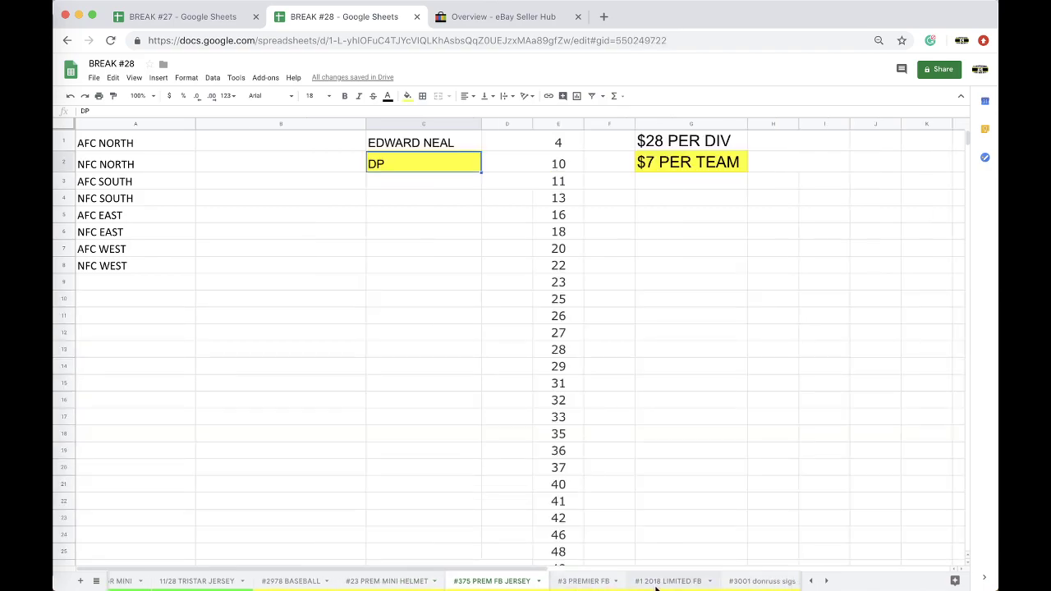
pyautogui.click(422, 584)
pyautogui.click(497, 584)
pyautogui.click(584, 584)
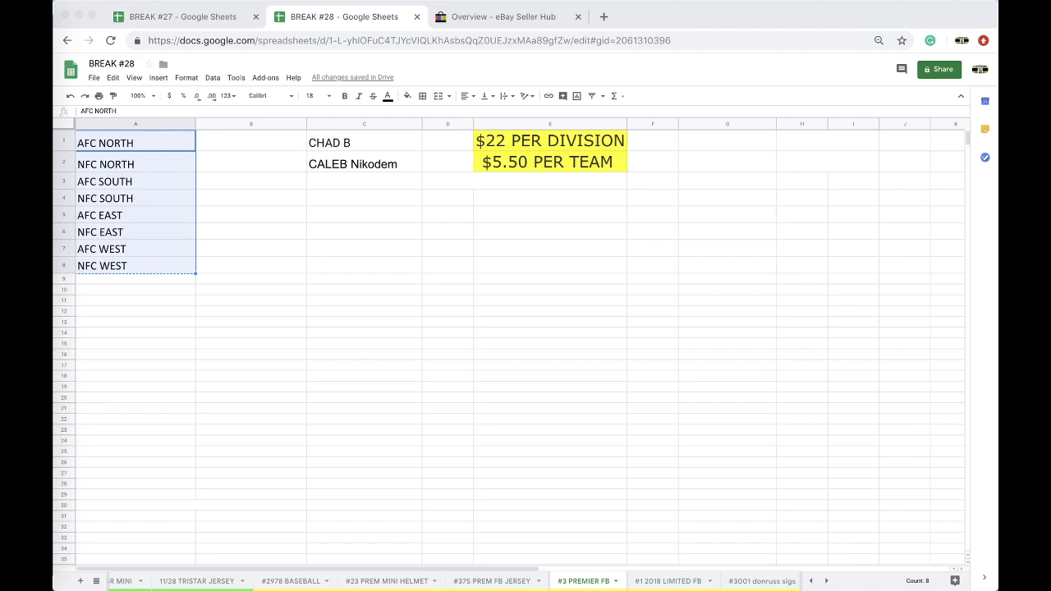
pyautogui.click(669, 580)
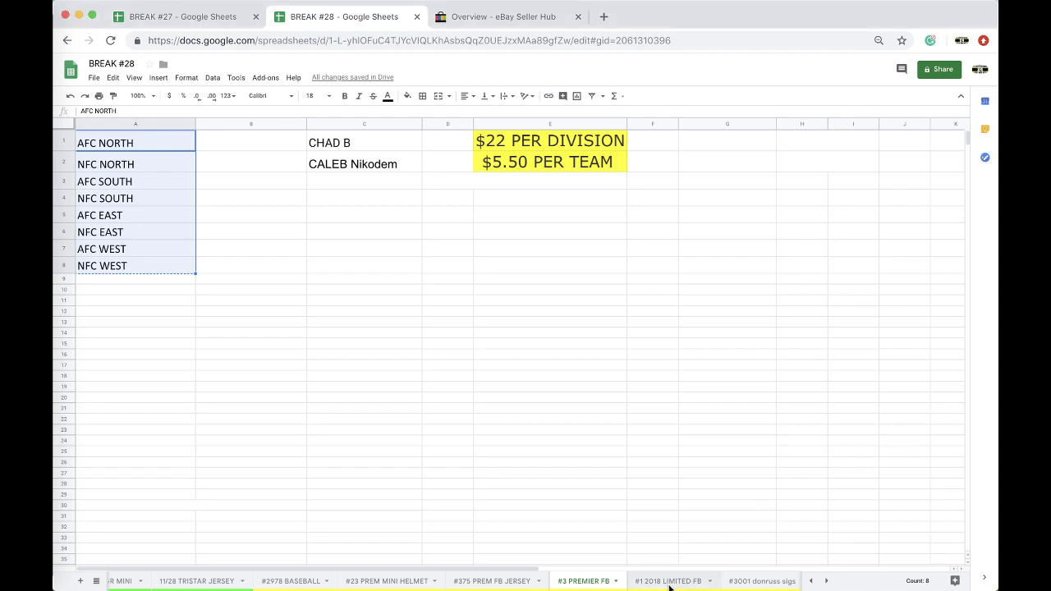
# Step: Paste the NFC NORTH buyer into C2 as values only and clear the stray Moderator text in C3
pyautogui.click(368, 169)
pyautogui.click(434, 216)
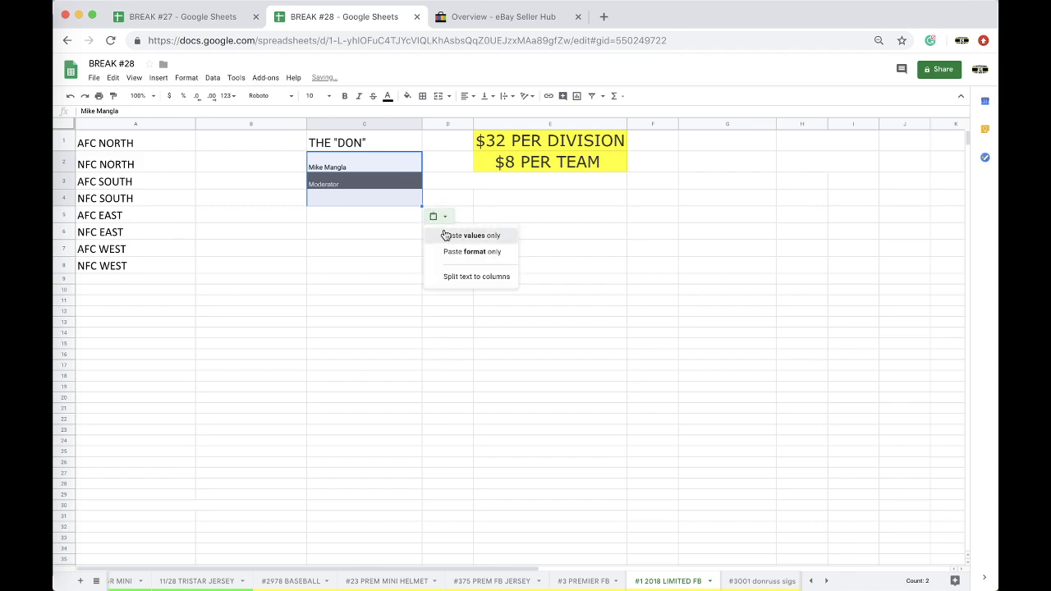
pyautogui.click(445, 236)
pyautogui.click(368, 181)
pyautogui.press('Delete')
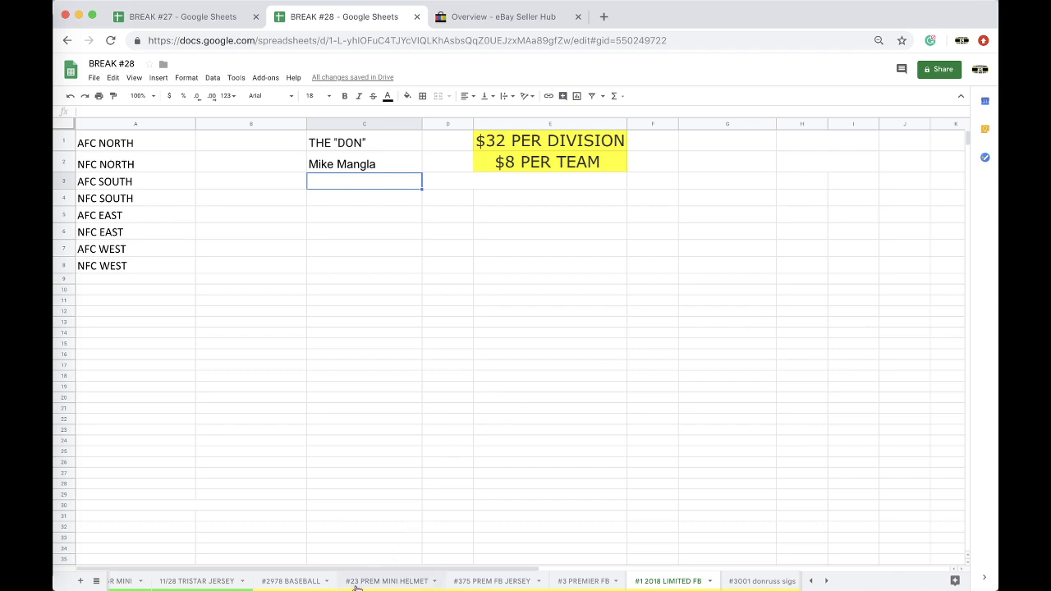
pyautogui.hscroll(-3, 362, 580)
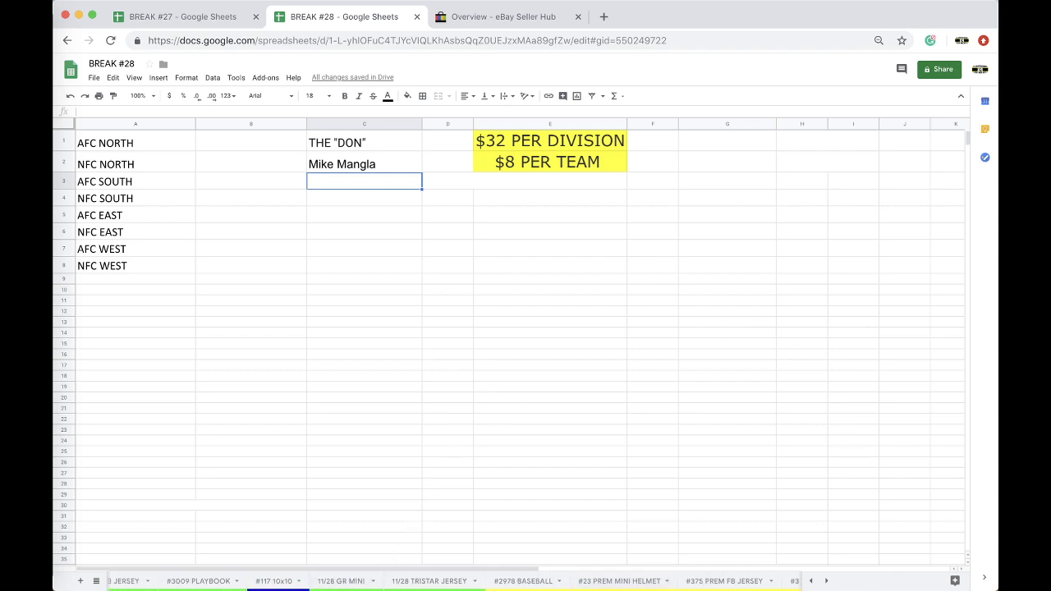
# Step: On #23 PREM MINI HELMET, enter the AFC SOUTH buyer's username in C3
pyautogui.click(624, 582)
pyautogui.click(453, 583)
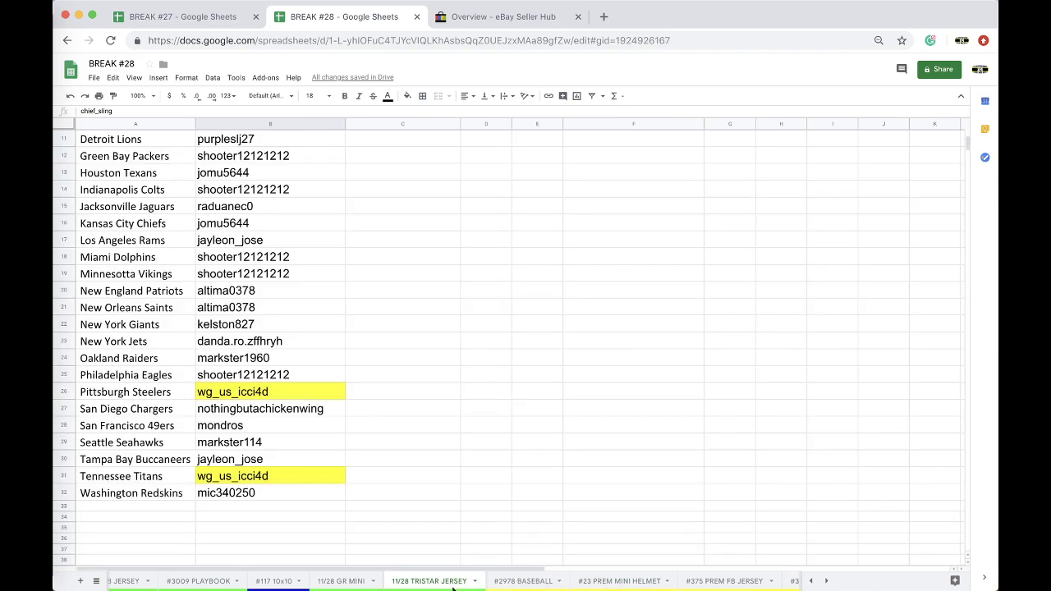
pyautogui.click(694, 581)
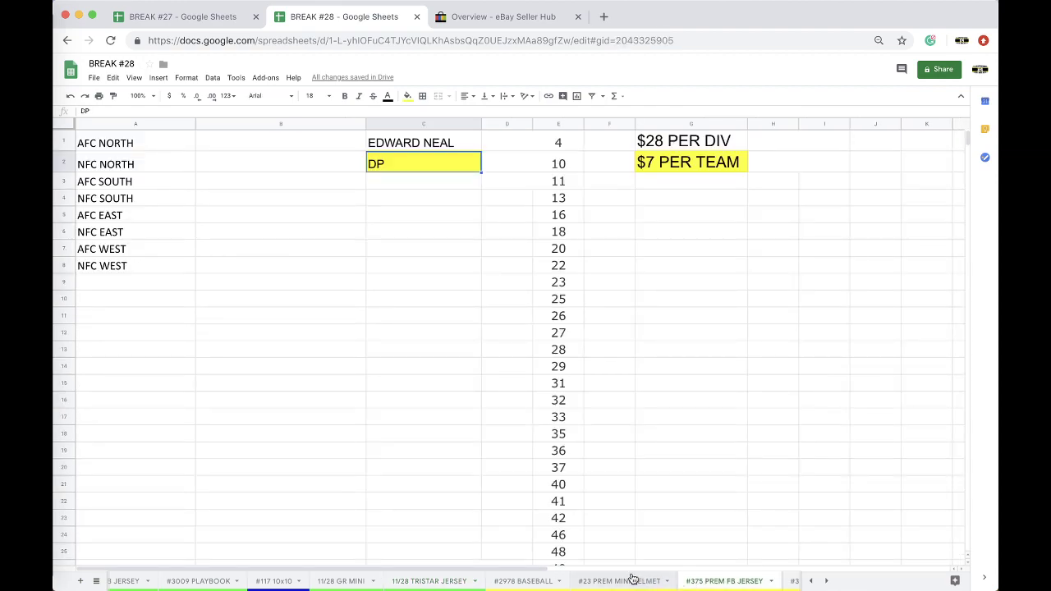
pyautogui.click(633, 581)
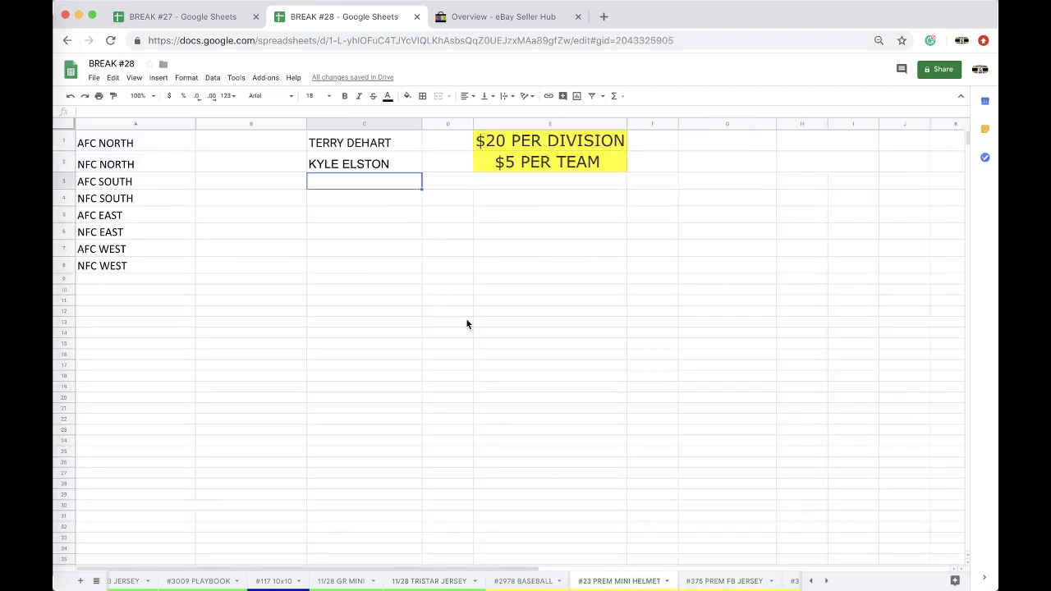
pyautogui.write('DIJ')
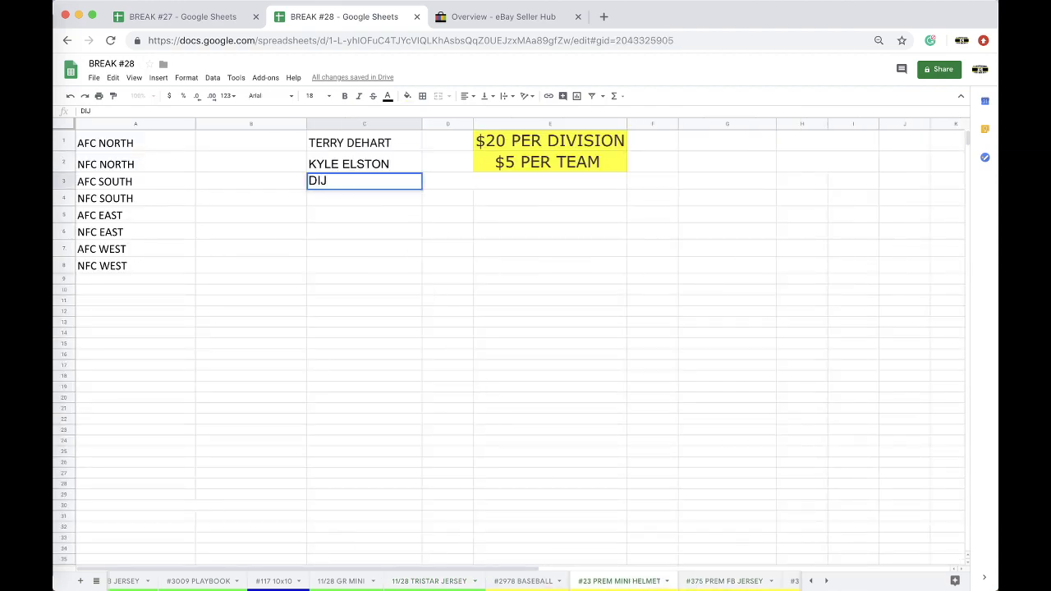
pyautogui.write('ODIE')
pyautogui.press('BackSpace')
pyautogui.press('BackSpace')
pyautogui.press('BackSpace')
pyautogui.press('BackSpace')
pyautogui.write('-DIE')
pyautogui.click(455, 400)
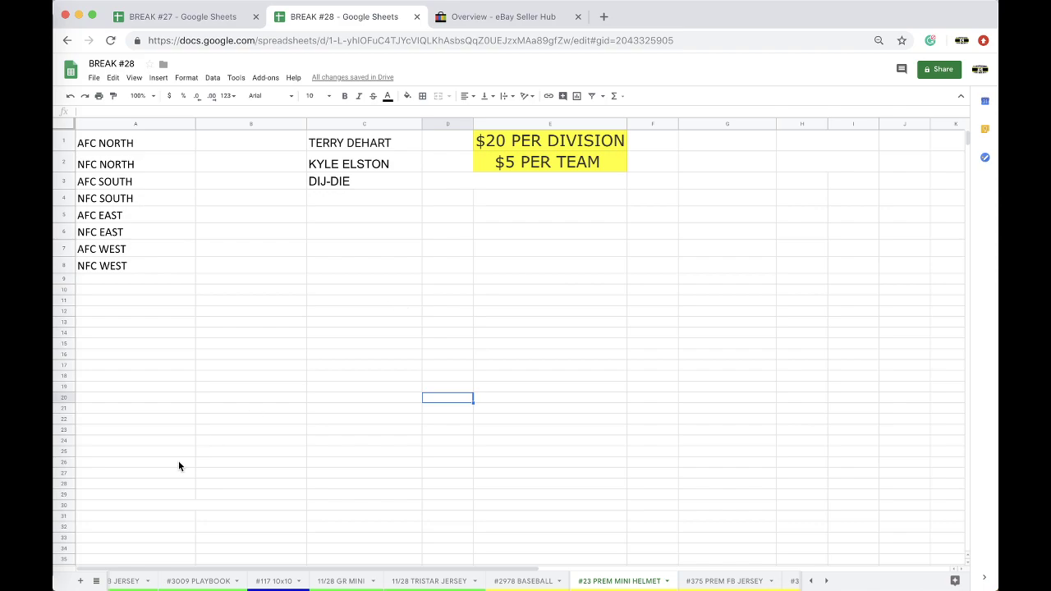
# Step: Check each break sheet, from 11/28 TRISTAR JERSEY through #3001 donruss sigs, for unclaimed spots
pyautogui.click(427, 580)
pyautogui.click(502, 581)
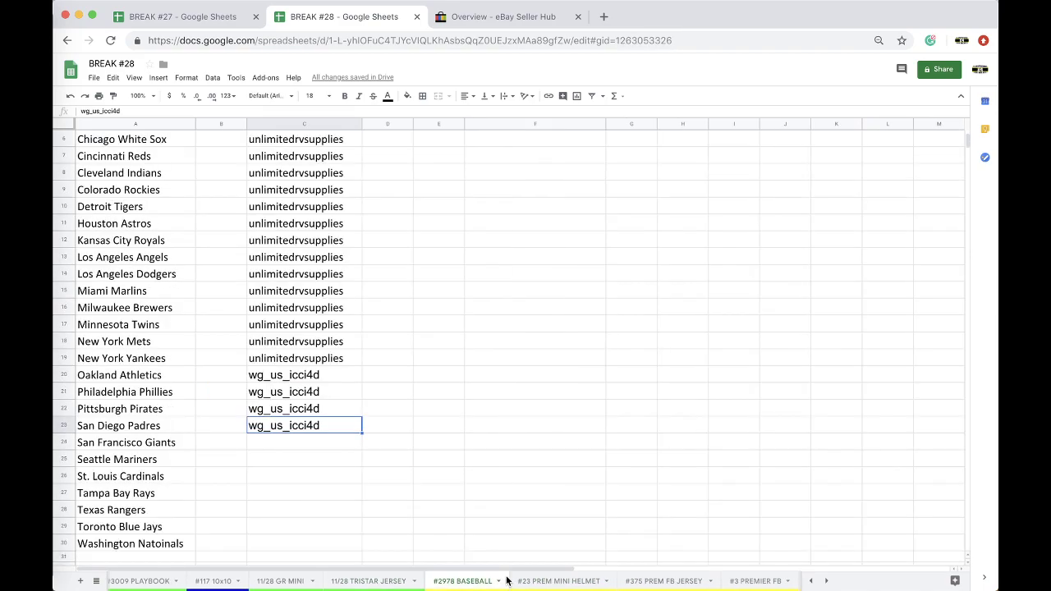
pyautogui.click(513, 580)
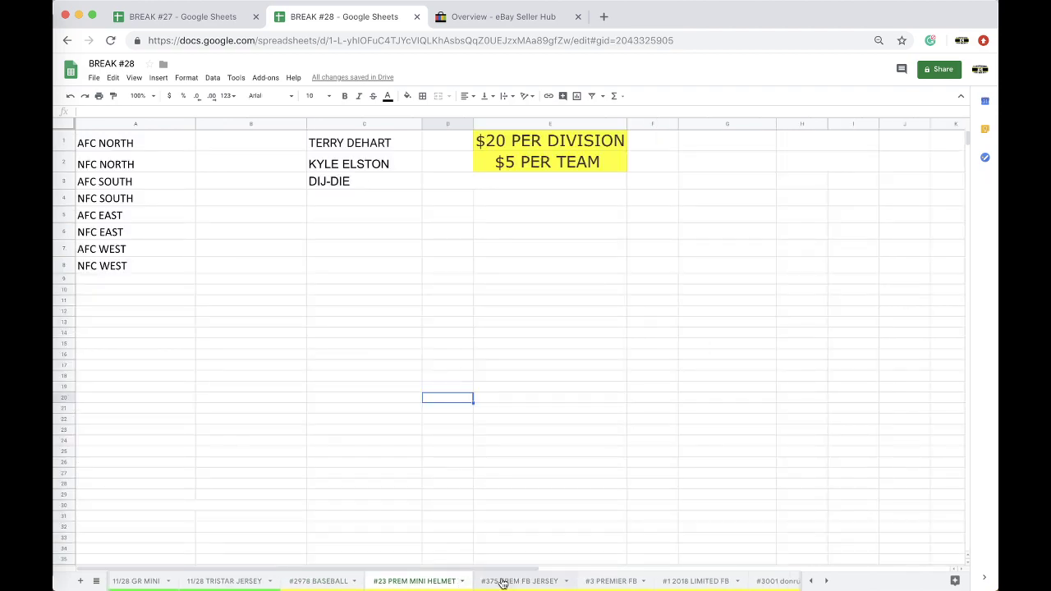
pyautogui.click(503, 582)
pyautogui.click(511, 582)
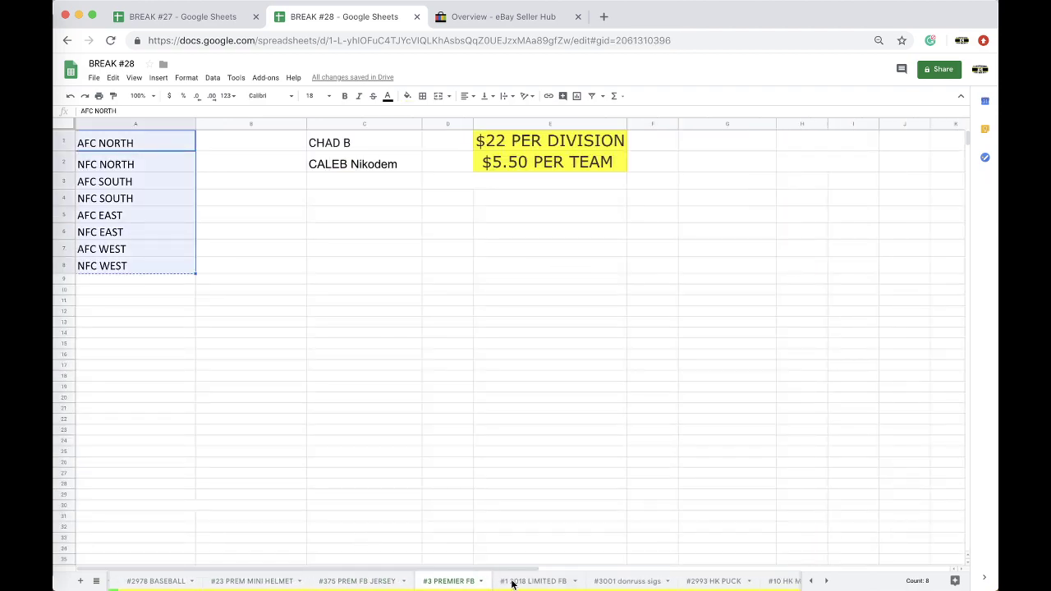
pyautogui.click(512, 582)
pyautogui.click(530, 582)
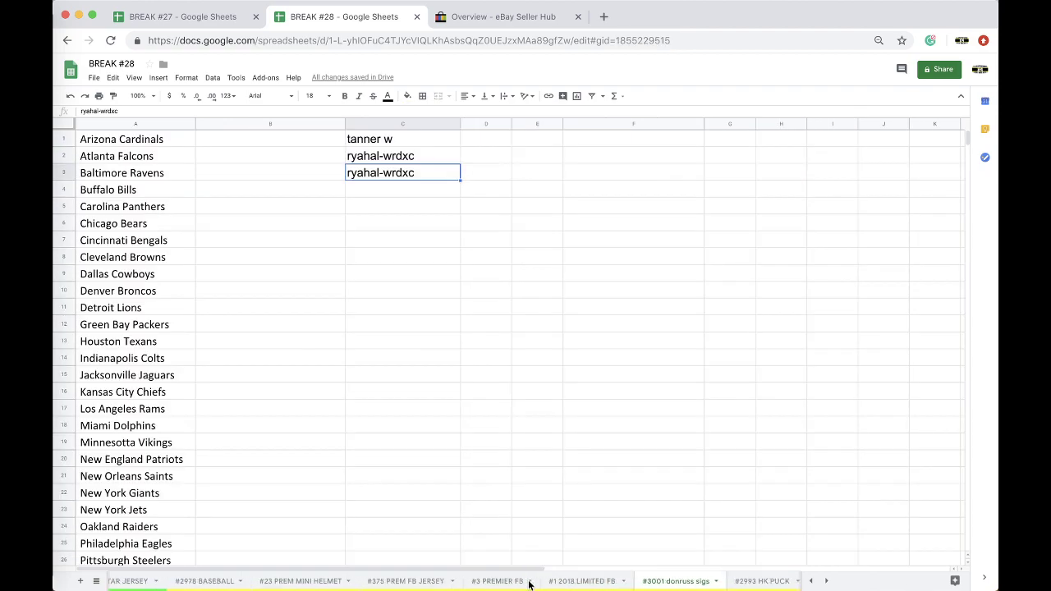
pyautogui.click(386, 581)
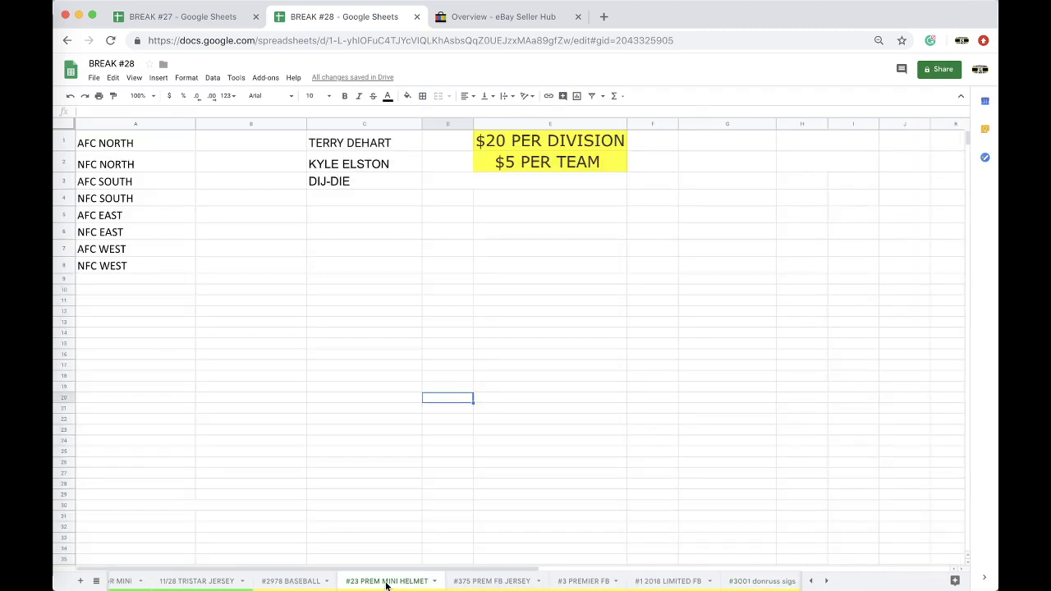
# Step: Mark the empty buyer spots C24:C30 on #2978 BASEBALL, then view #117 10x10 and 11/28 TRISTAR JERSEY
pyautogui.click(300, 584)
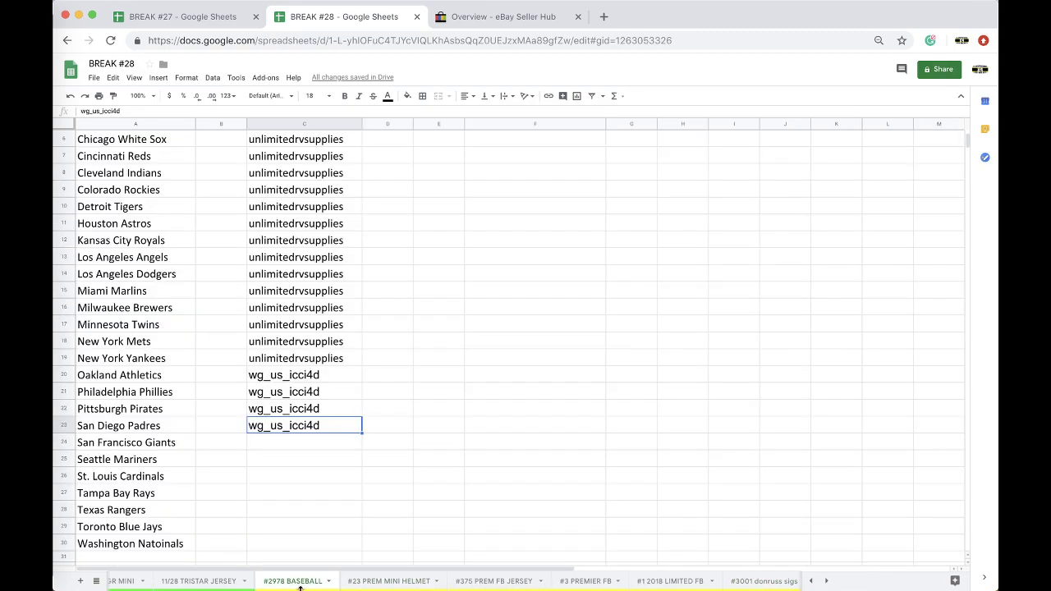
pyautogui.scroll(-3, 296, 407)
pyautogui.moveTo(280, 394); pyautogui.dragTo(260, 491)
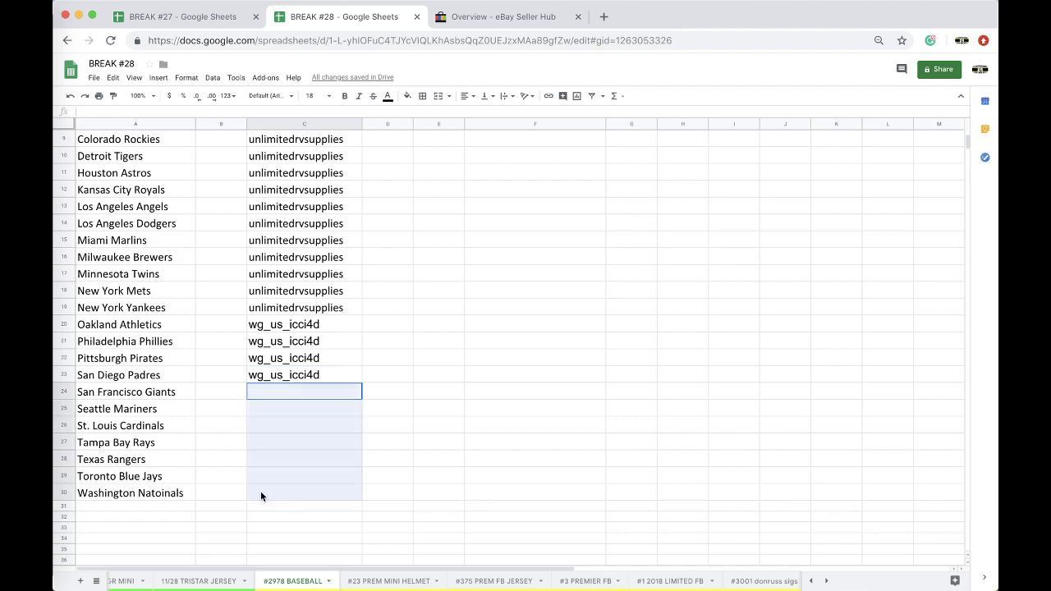
pyautogui.hscroll(-3, 235, 582)
pyautogui.click(196, 581)
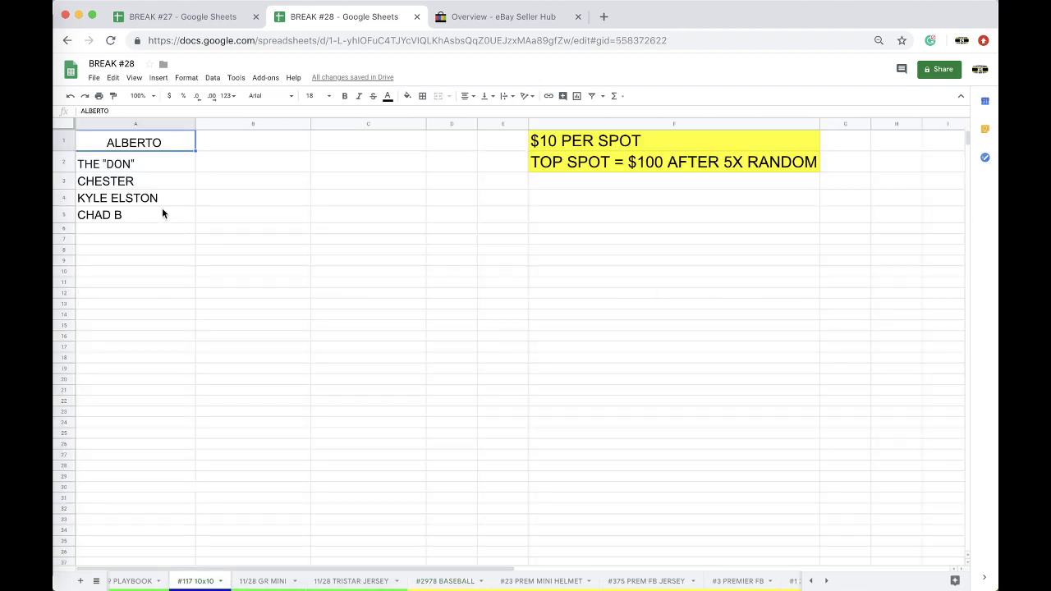
pyautogui.click(351, 581)
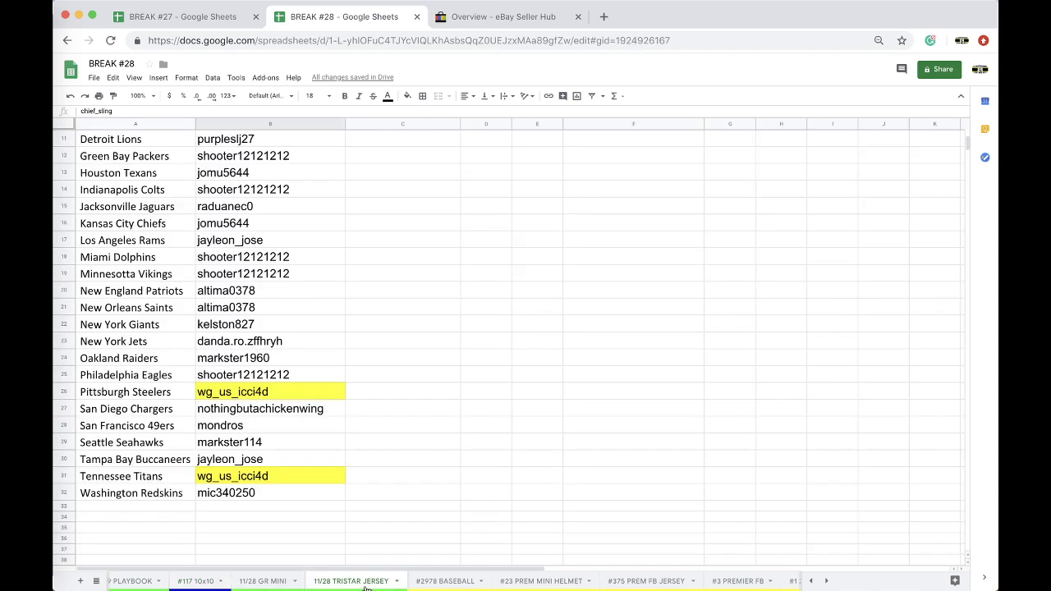
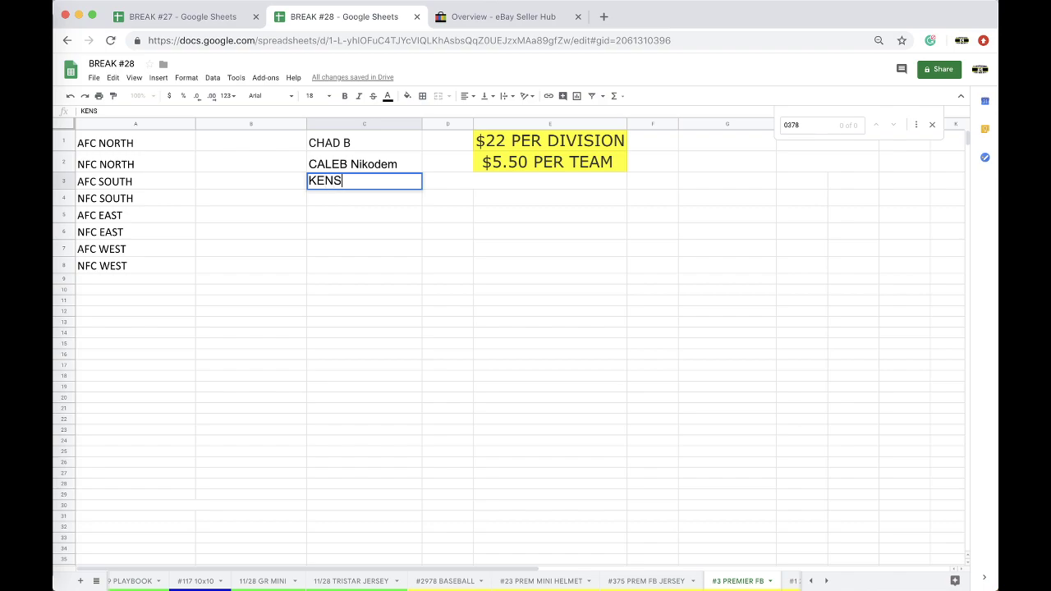
# Step: Commit the AFC South buyer's name in C3, fill it yellow, then switch to 11/28 TRISTAR JERSEY
pyautogui.click(393, 233)
pyautogui.click(358, 182)
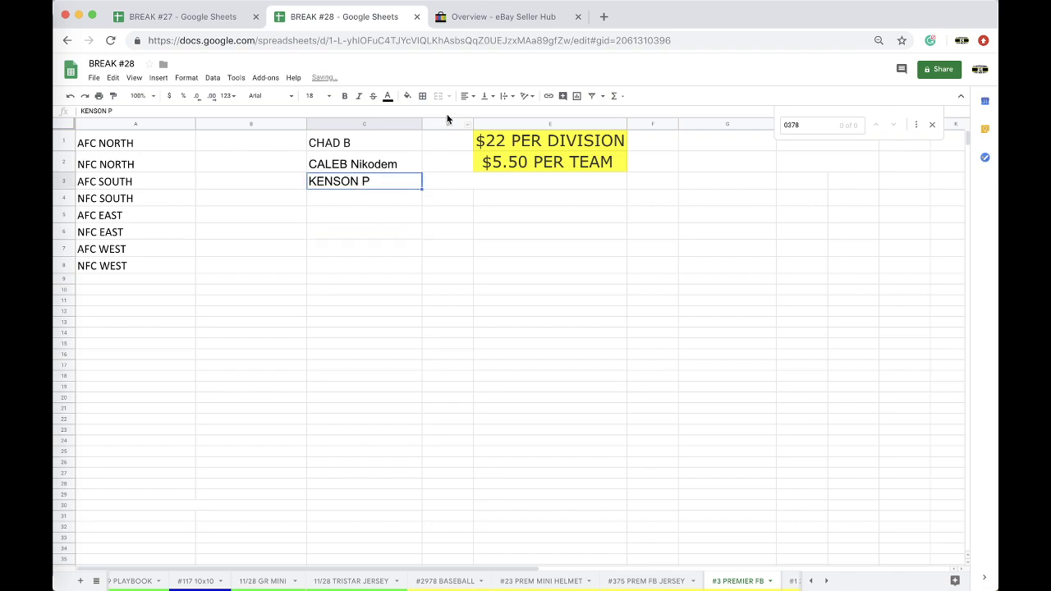
pyautogui.click(408, 96)
pyautogui.click(443, 140)
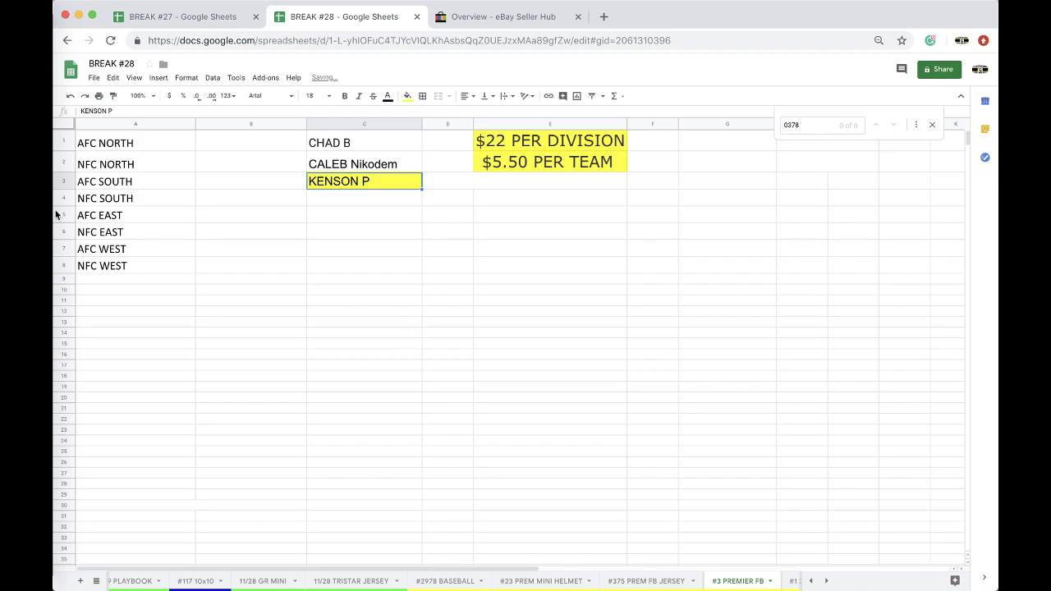
pyautogui.click(355, 580)
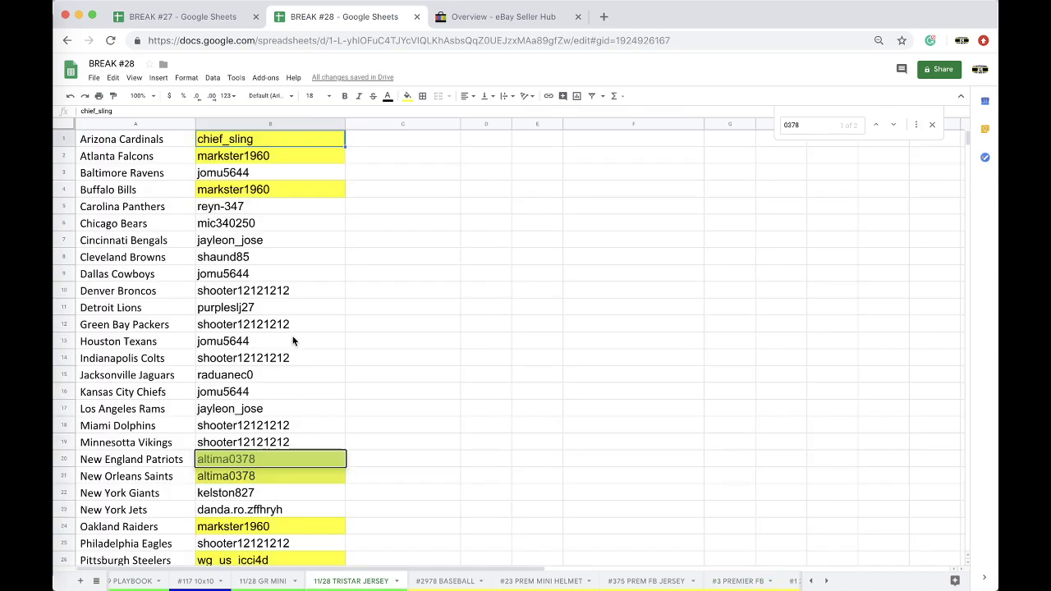
# Step: Reset the fill colour on C24:C27 of #2978 BASEBALL, then return to 11/28 TRISTAR JERSEY
pyautogui.scroll(-5, 321, 388)
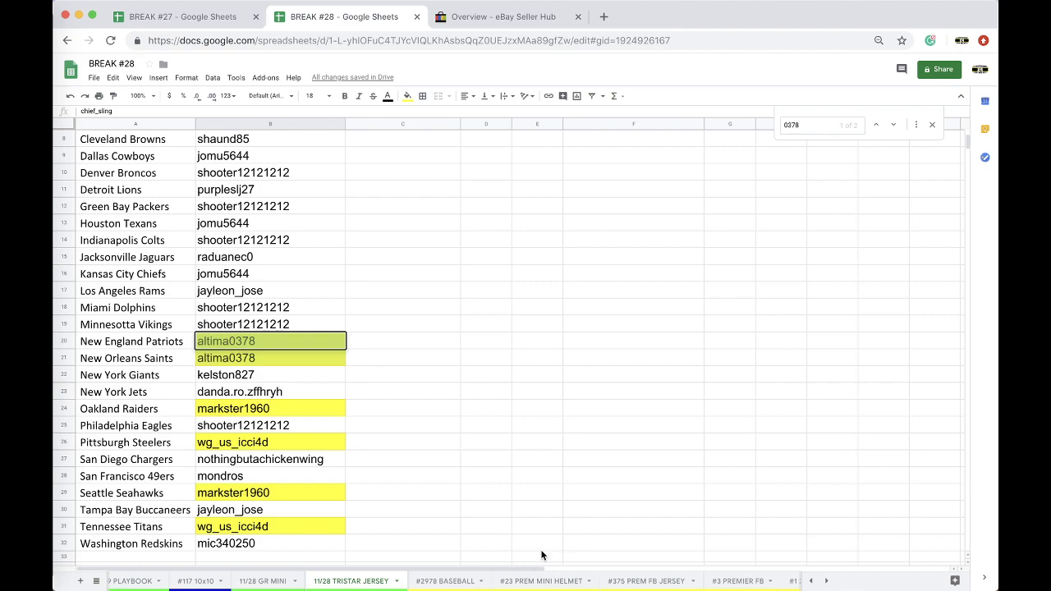
pyautogui.click(434, 581)
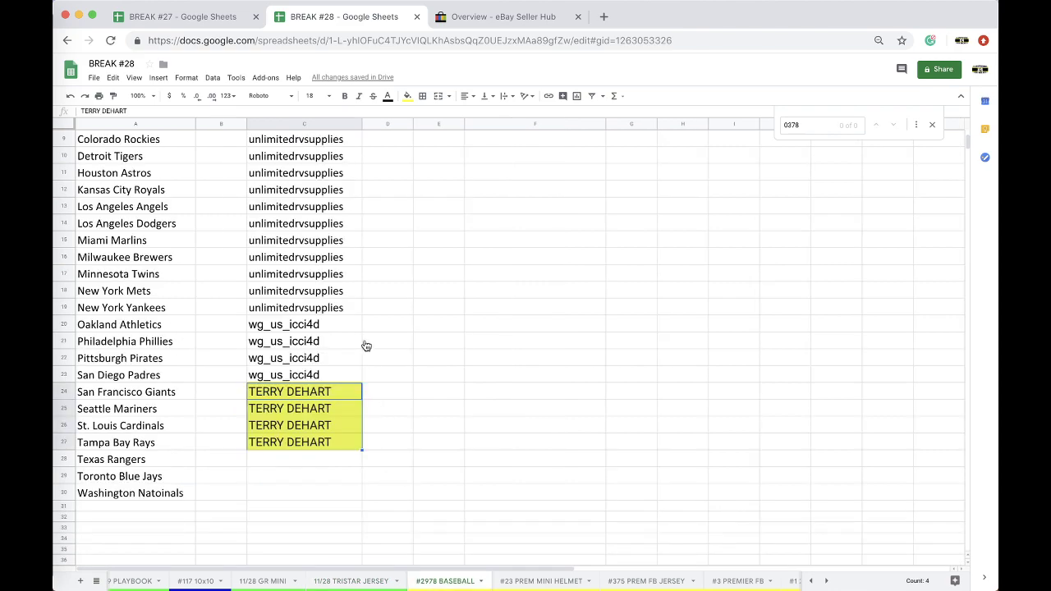
pyautogui.click(408, 96)
pyautogui.click(412, 114)
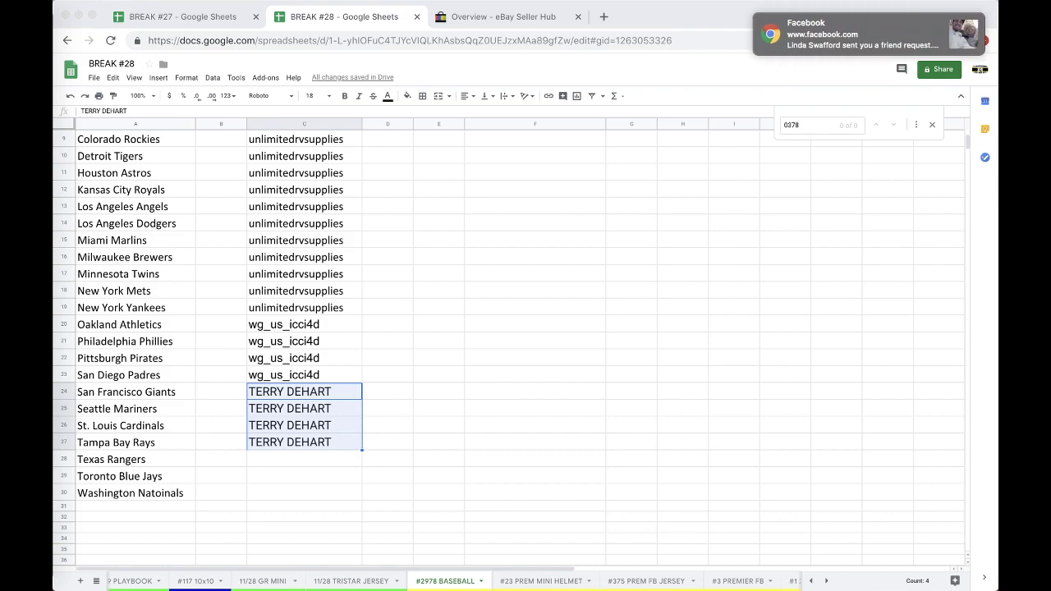
pyautogui.scroll(4, 323, 280)
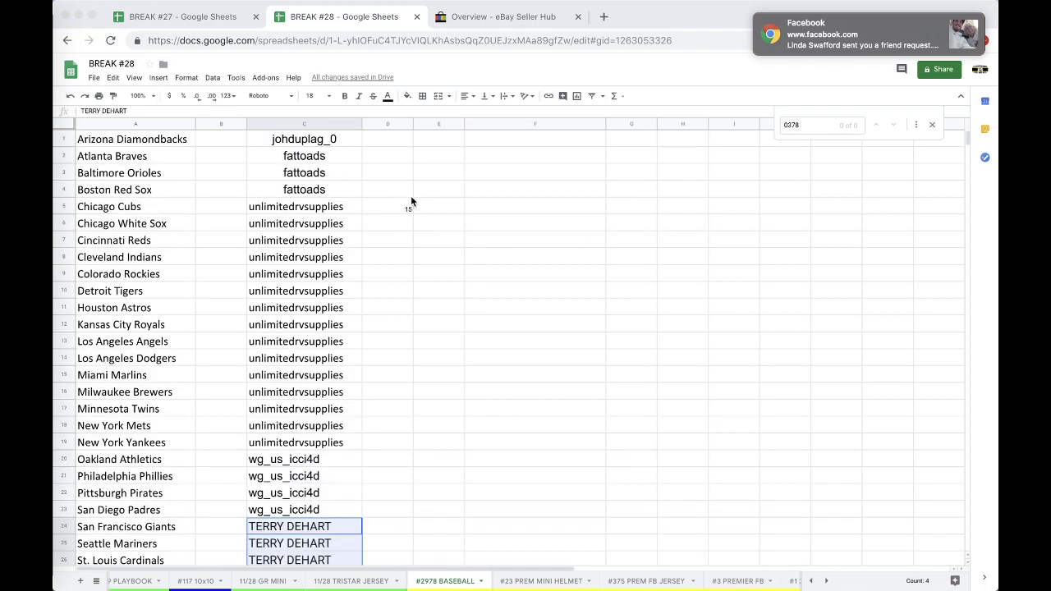
pyautogui.click(371, 581)
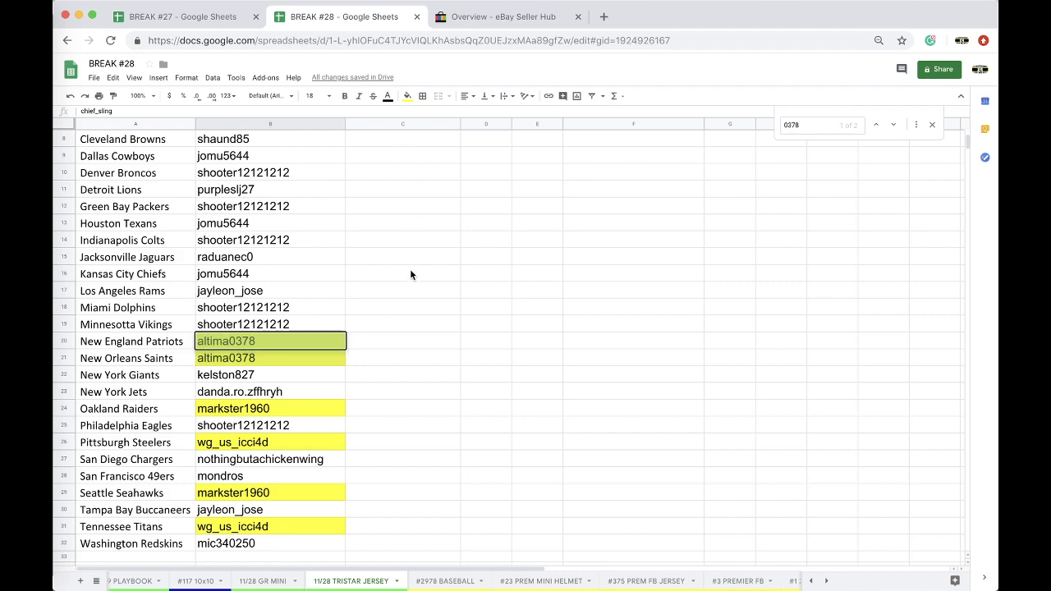
pyautogui.scroll(3, 403, 186)
# Step: Enter $5.50 in C1 beside Arizona Cardinals
pyautogui.click(396, 138)
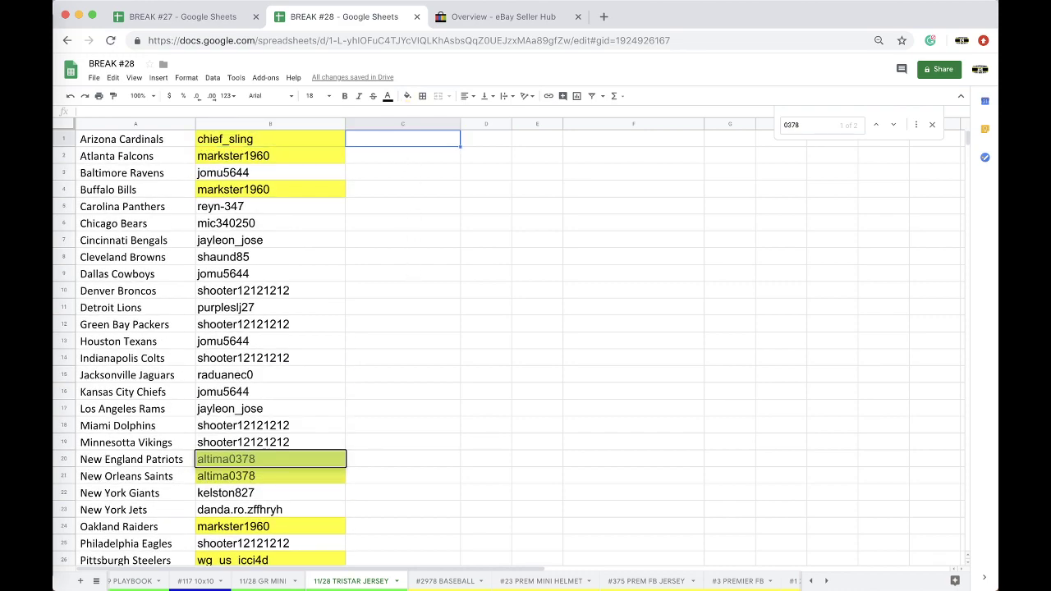
pyautogui.write('$5.50')
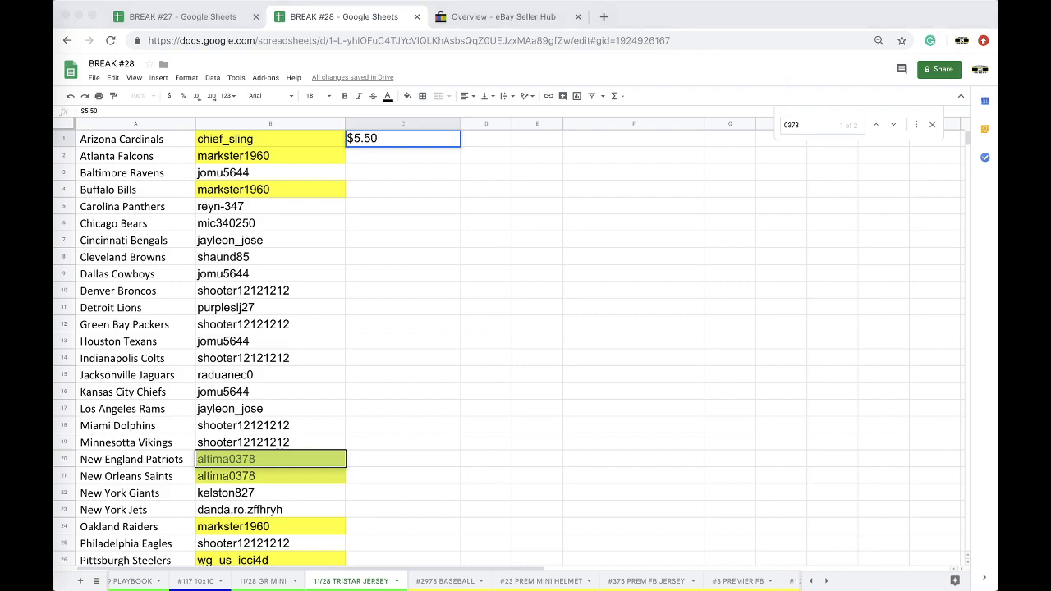
pyautogui.scroll(-4, 348, 285)
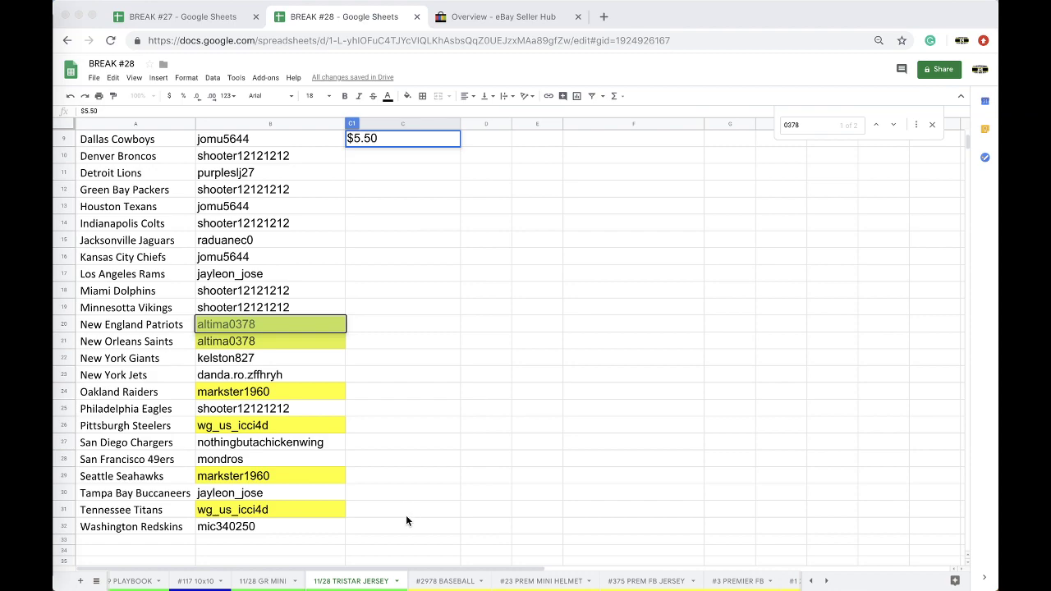
pyautogui.click(411, 491)
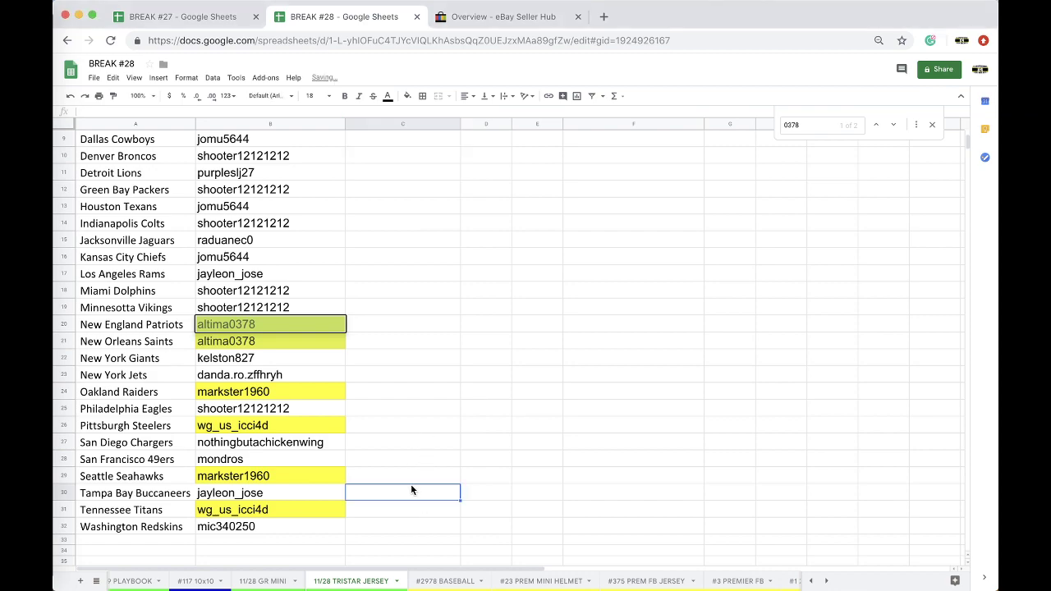
# Step: Enter $9 in C29 beside Seattle Seahawks and review the team list
pyautogui.click(407, 474)
pyautogui.write('$9')
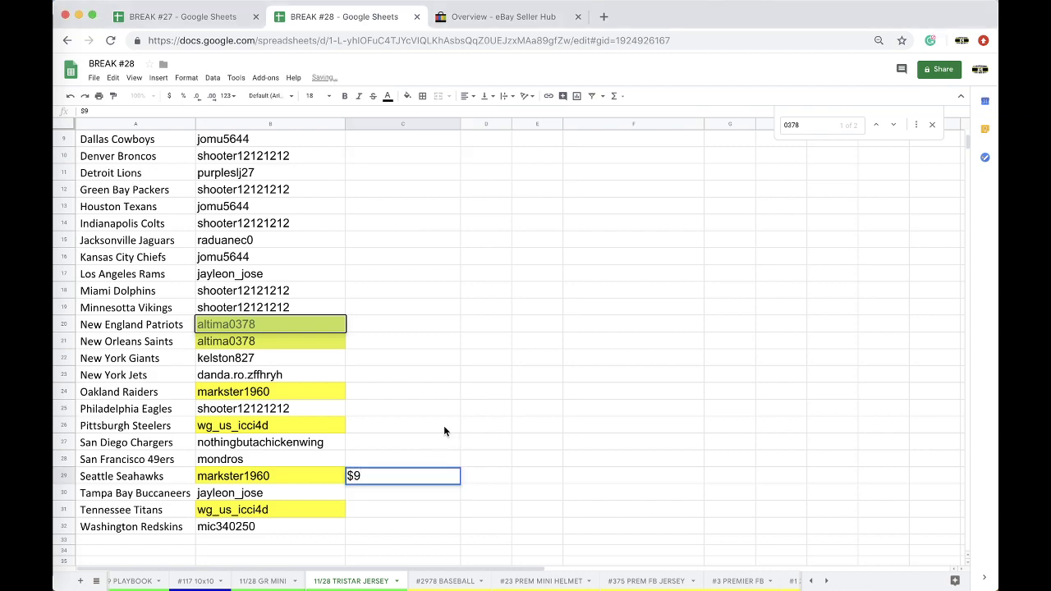
pyautogui.click(444, 428)
pyautogui.scroll(4, 444, 428)
pyautogui.scroll(-2, 439, 422)
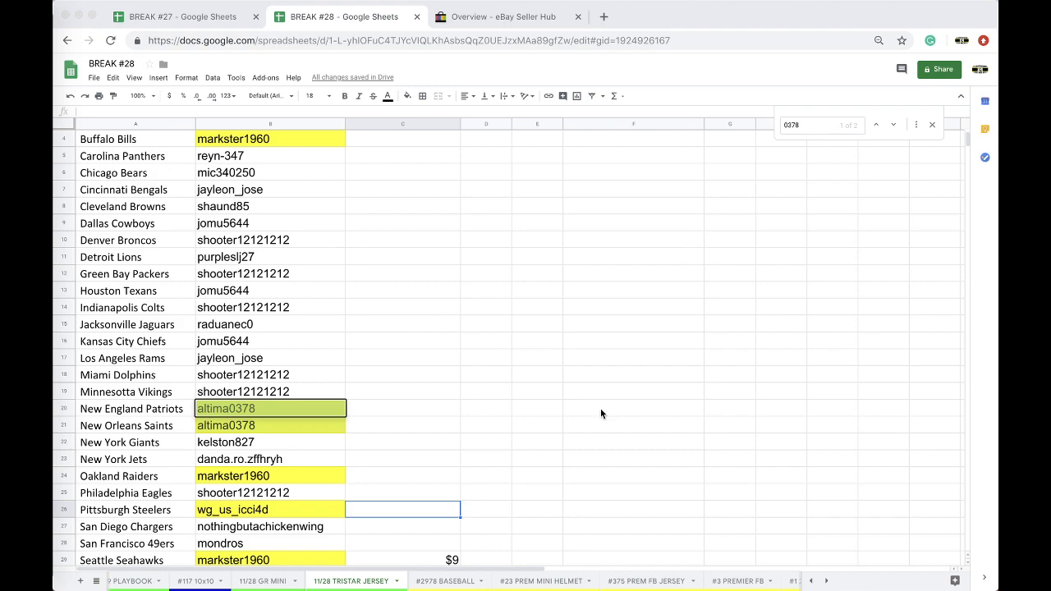
pyautogui.scroll(-3, 420, 413)
pyautogui.scroll(4, 413, 430)
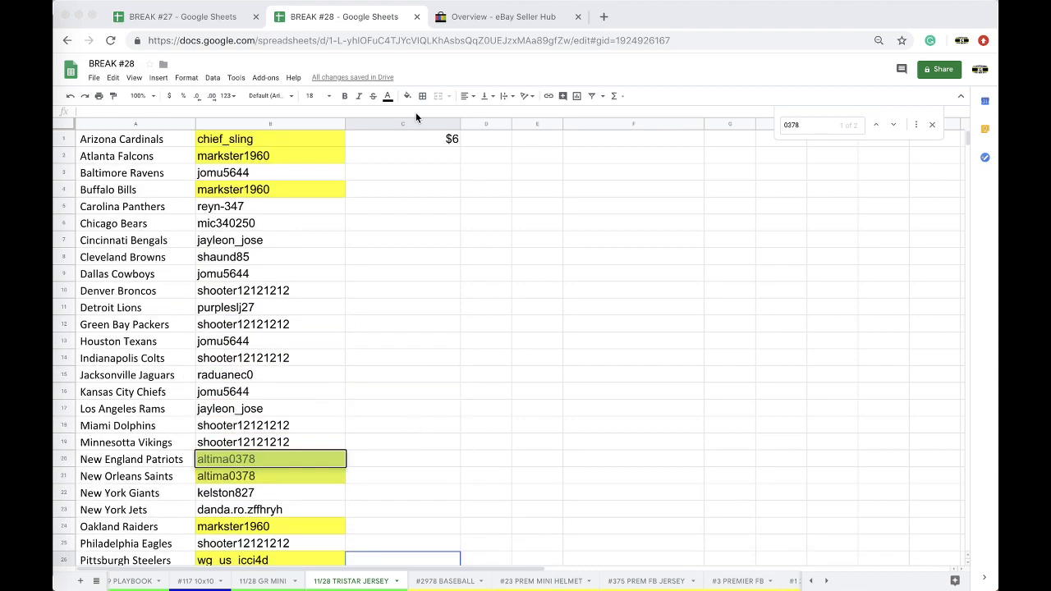
pyautogui.scroll(-4, 417, 212)
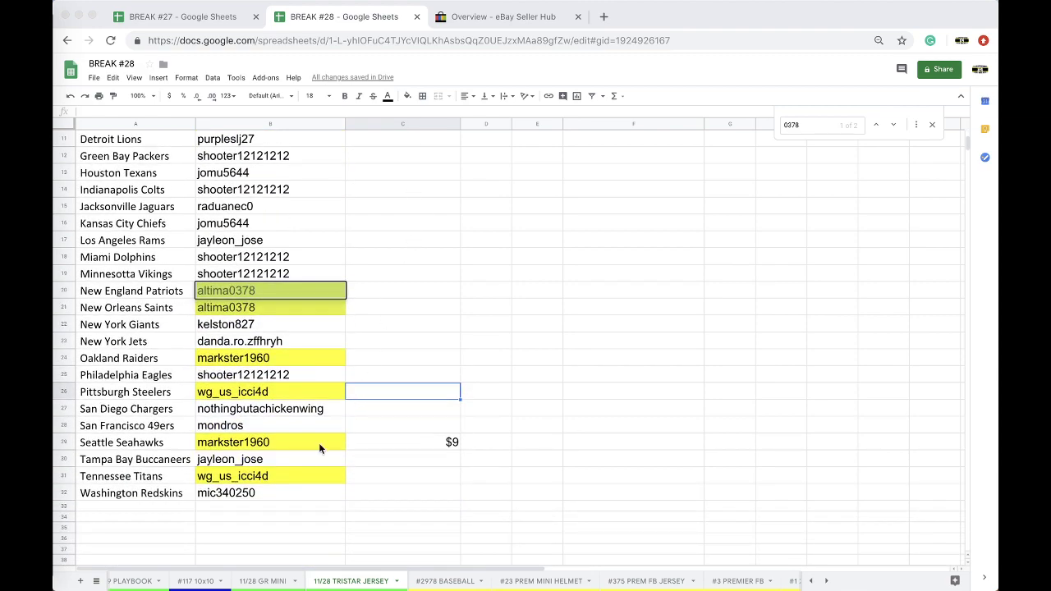
pyautogui.scroll(4, 319, 443)
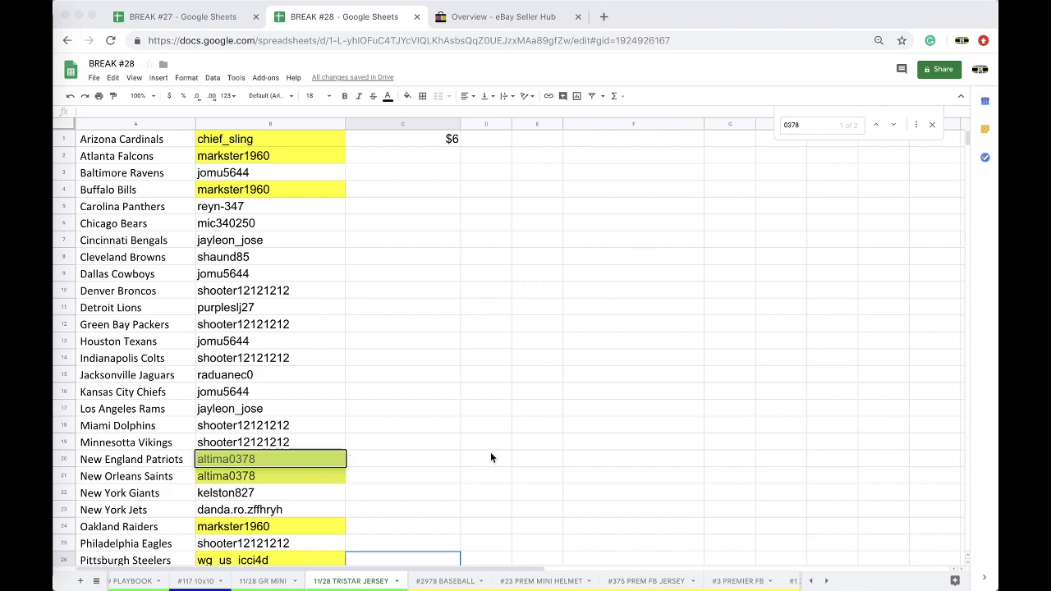
pyautogui.click(444, 580)
pyautogui.scroll(-4, 295, 458)
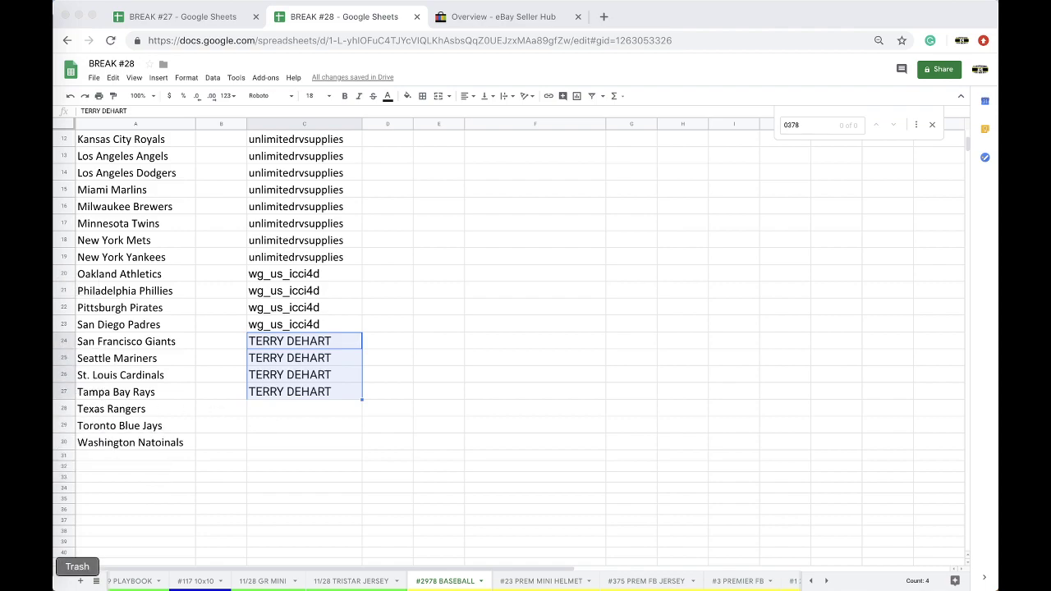
pyautogui.click(339, 582)
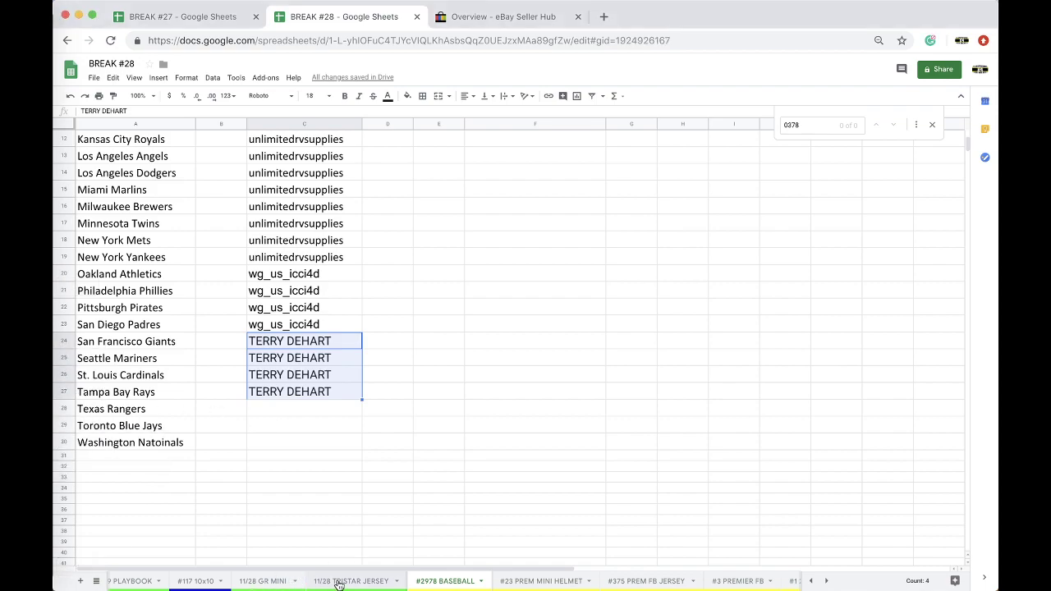
pyautogui.scroll(-2, 256, 427)
pyautogui.scroll(-5, 255, 427)
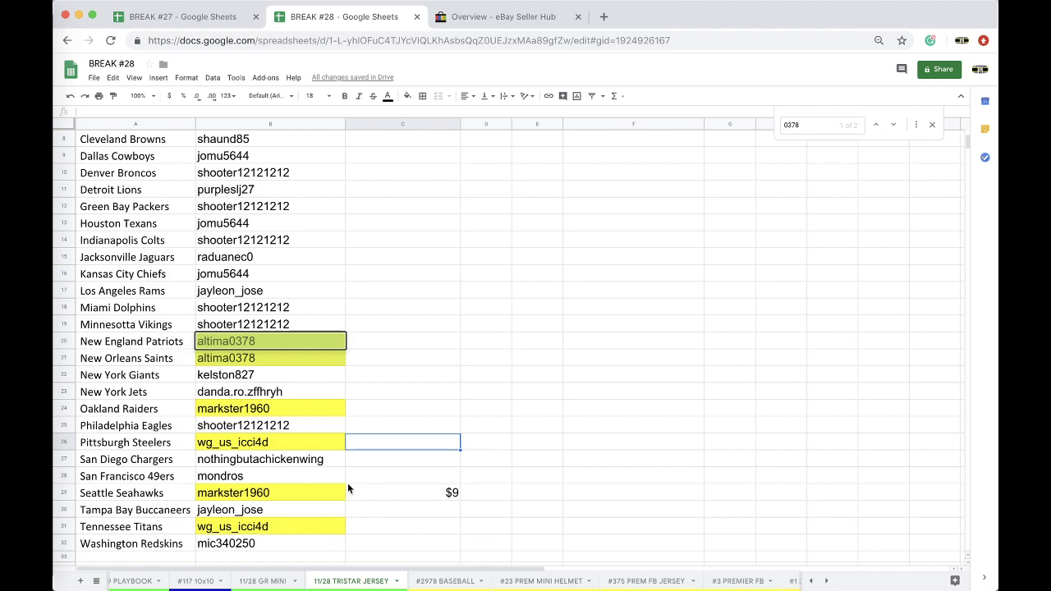
pyautogui.scroll(3, 347, 489)
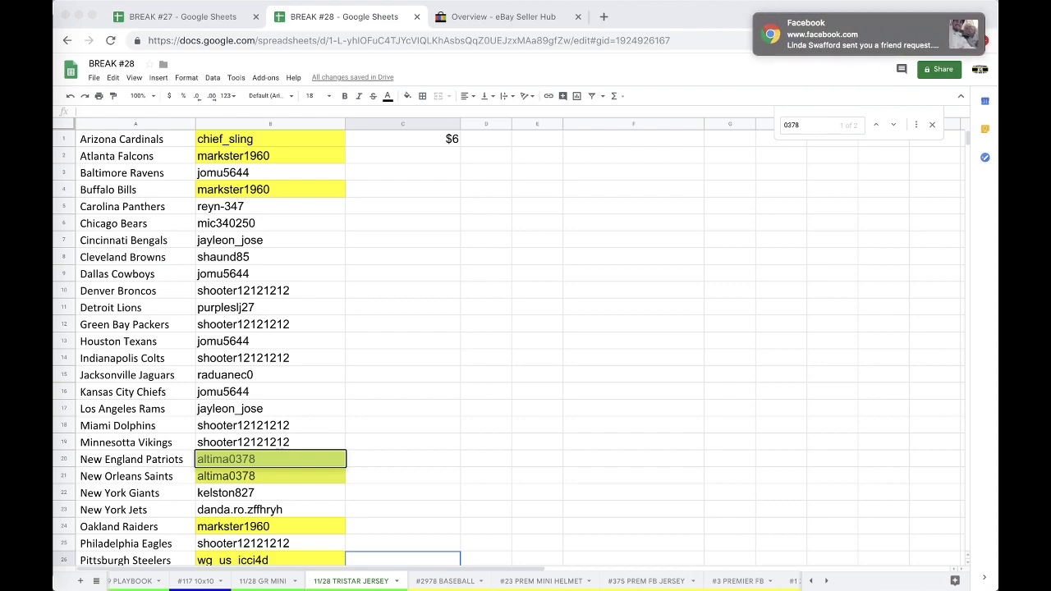
pyautogui.click(972, 27)
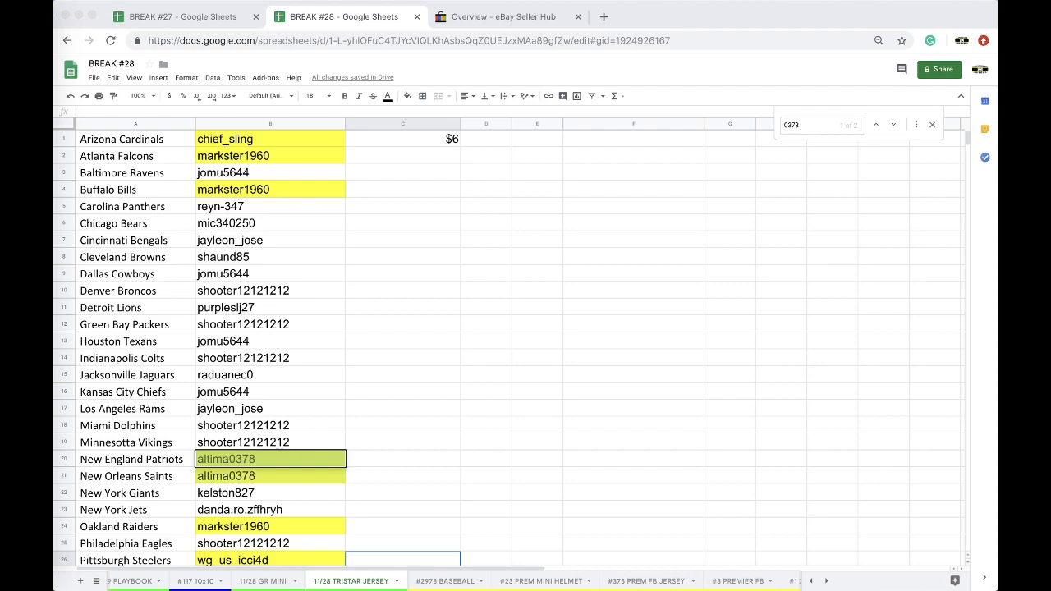
# Step: Overwrite the Arizona Cardinals username in B1 with the buyer's full name, then go to #2978 BASEBALL
pyautogui.click(257, 143)
pyautogui.write('KULI')
pyautogui.press('BackSpace')
pyautogui.press('BackSpace')
pyautogui.press('BackSpace')
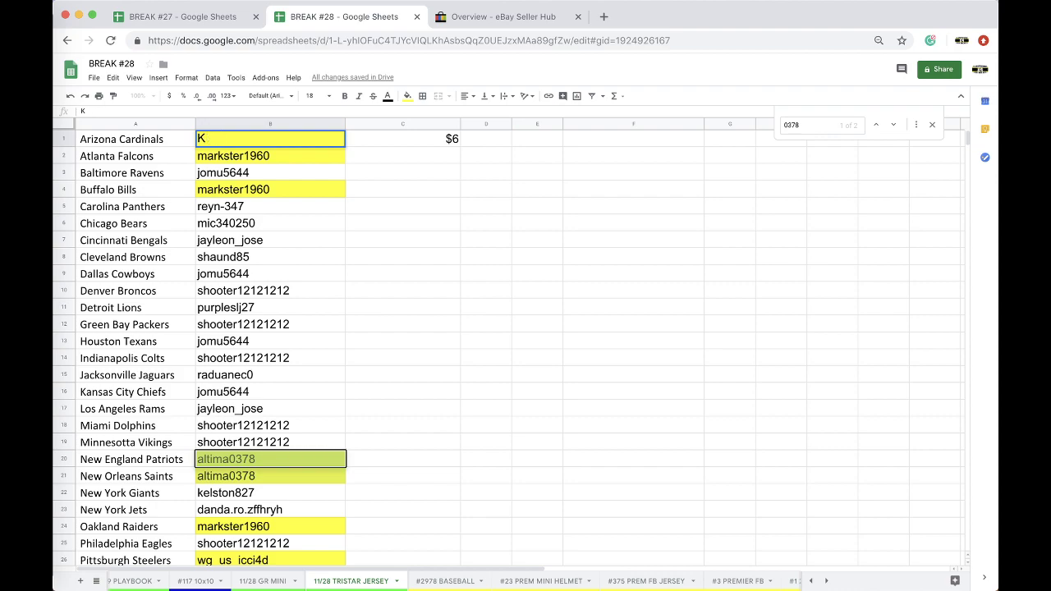
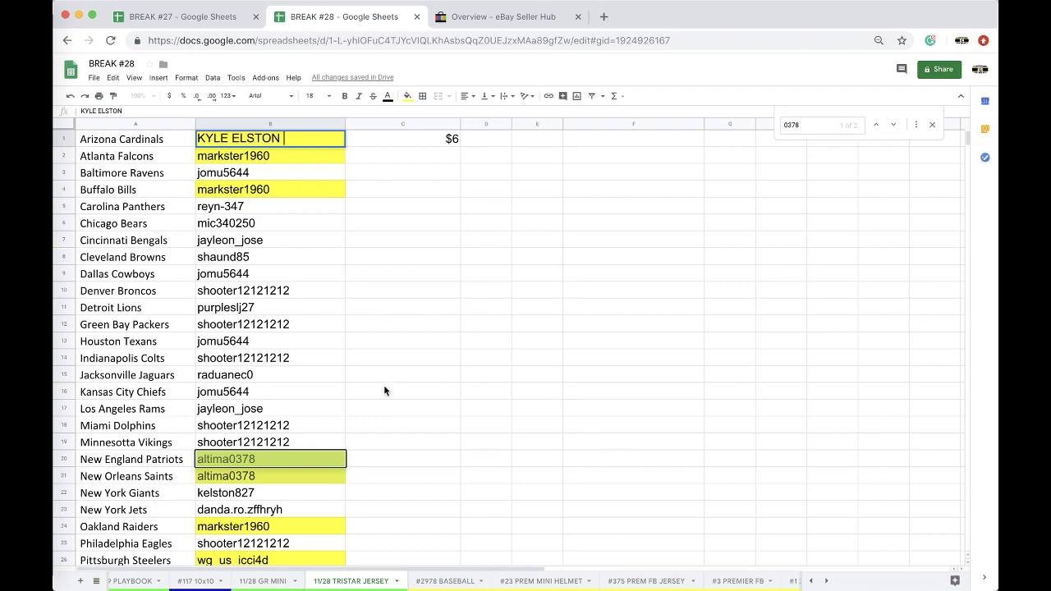
pyautogui.click(445, 582)
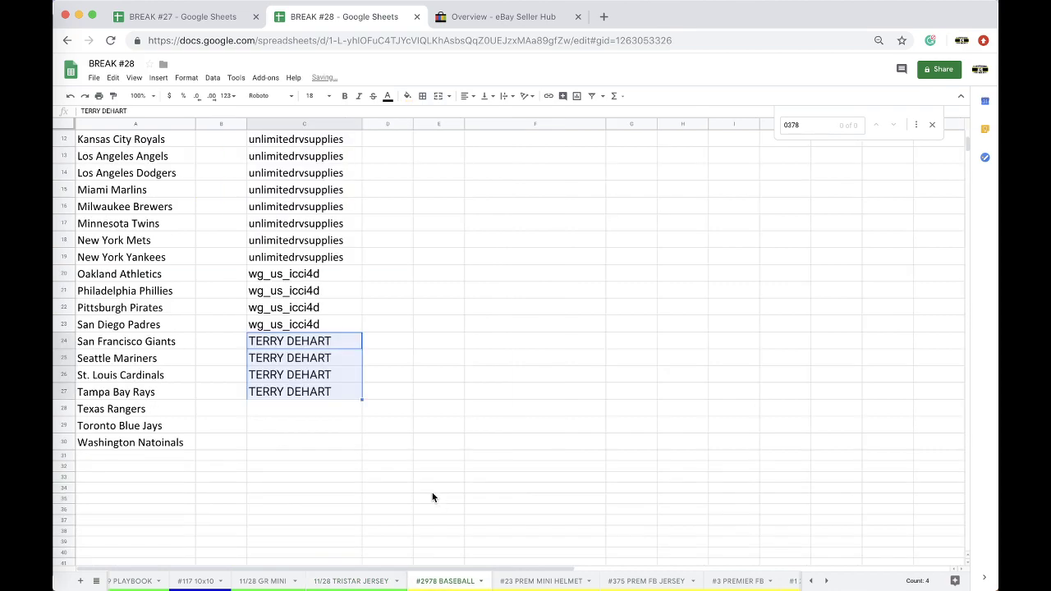
# Step: Copy the buyer's name cells C25:C27 and paste them into C28:C30
pyautogui.click(322, 376)
pyautogui.moveTo(319, 361); pyautogui.dragTo(317, 388)
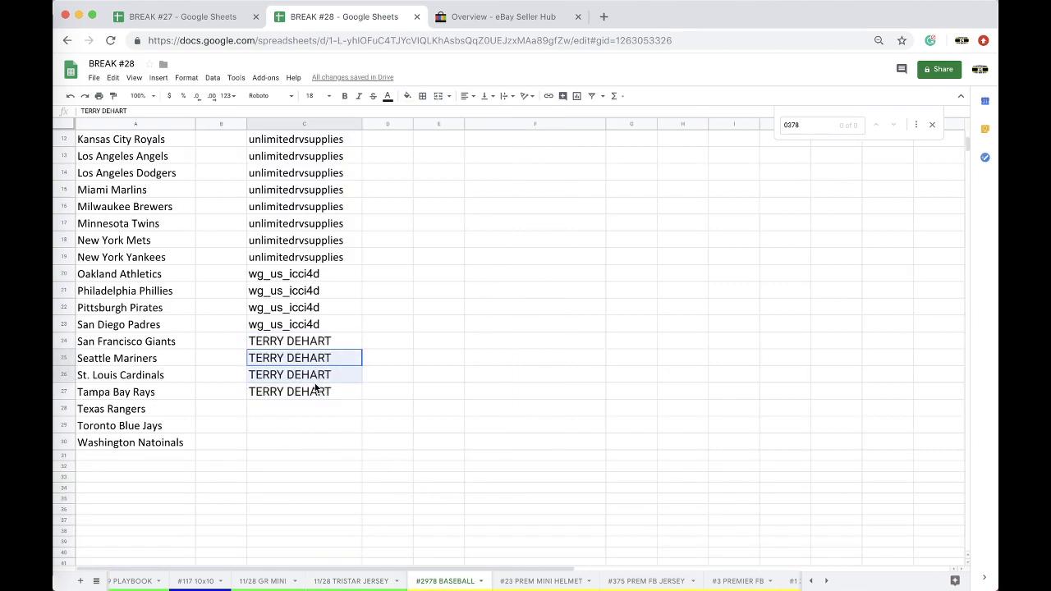
pyautogui.hotkey('ctrl', 'c')
pyautogui.click(295, 409)
pyautogui.hotkey('ctrl', 'v')
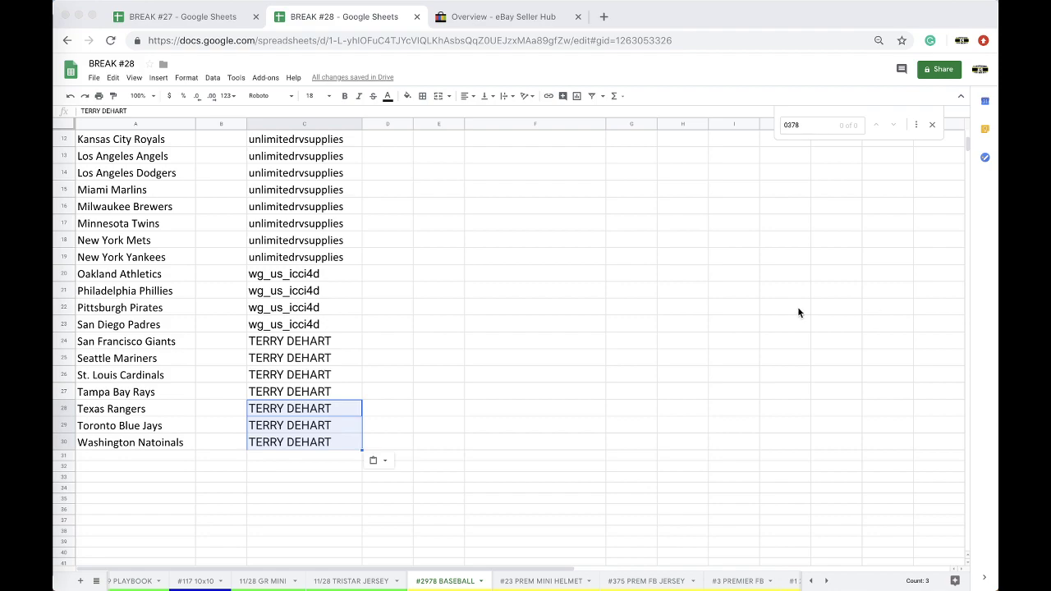
# Step: Change the #2978 BASEBALL sheet tab to a new colour
pyautogui.rightClick(452, 580)
pyautogui.moveTo(438, 478)
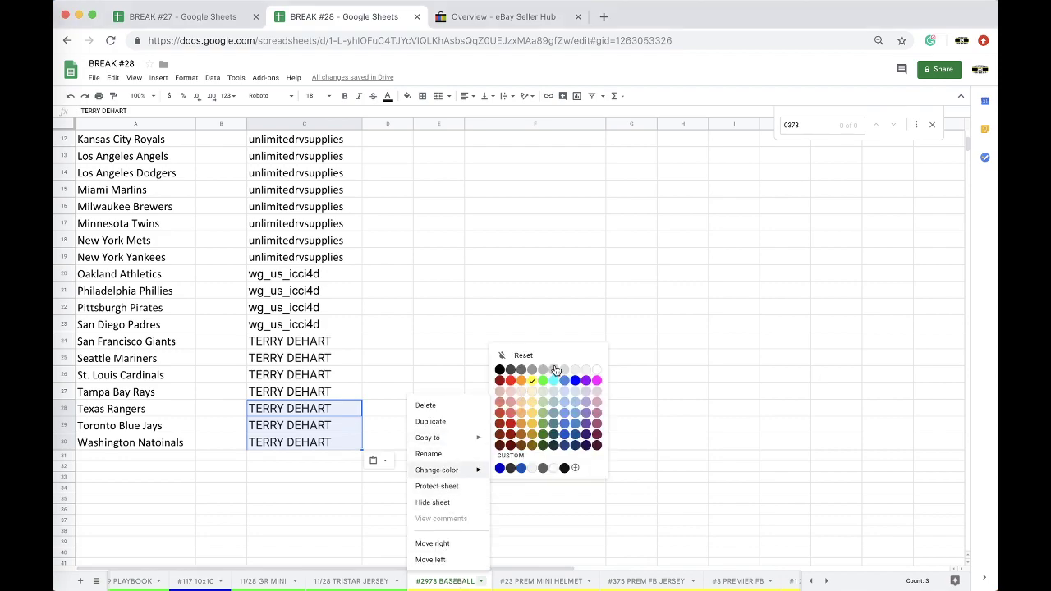
pyautogui.click(544, 384)
# Step: Return to 11/28 TRISTAR JERSEY and select the New Orleans Saints buyer cell B21
pyautogui.click(353, 581)
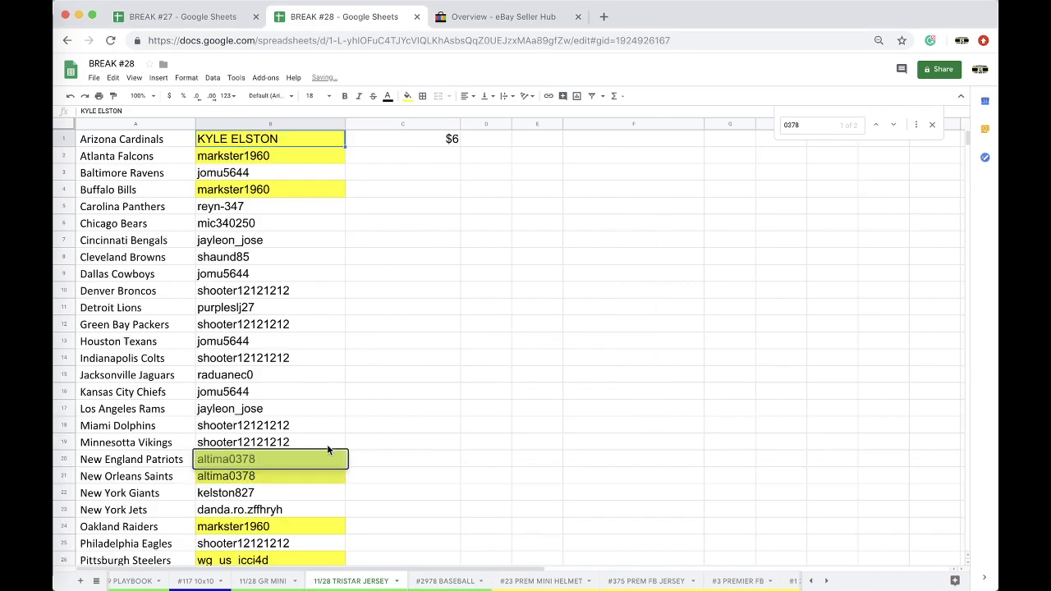
pyautogui.scroll(-4, 301, 402)
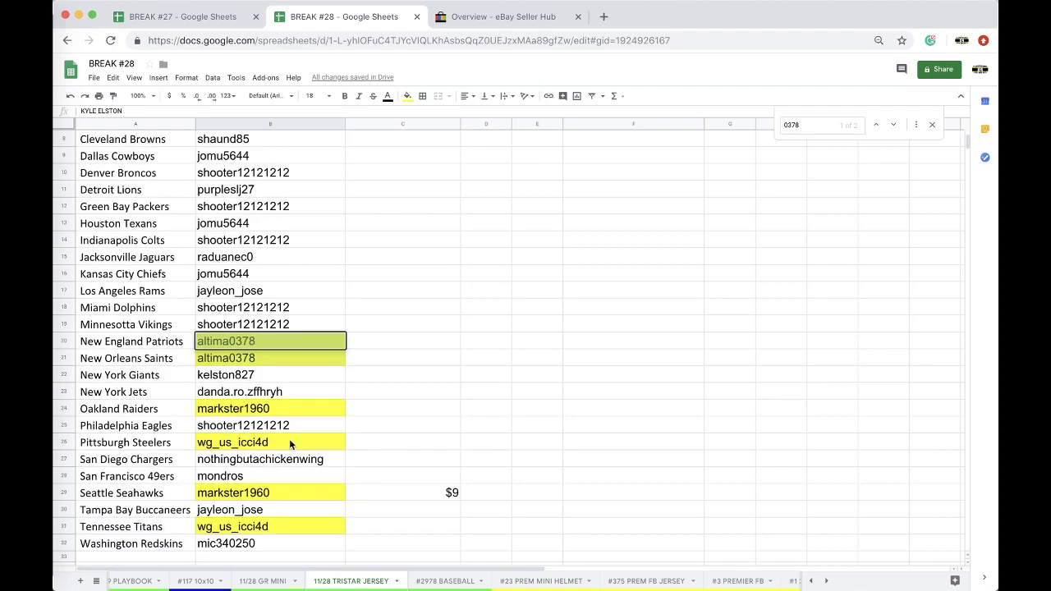
pyautogui.click(276, 352)
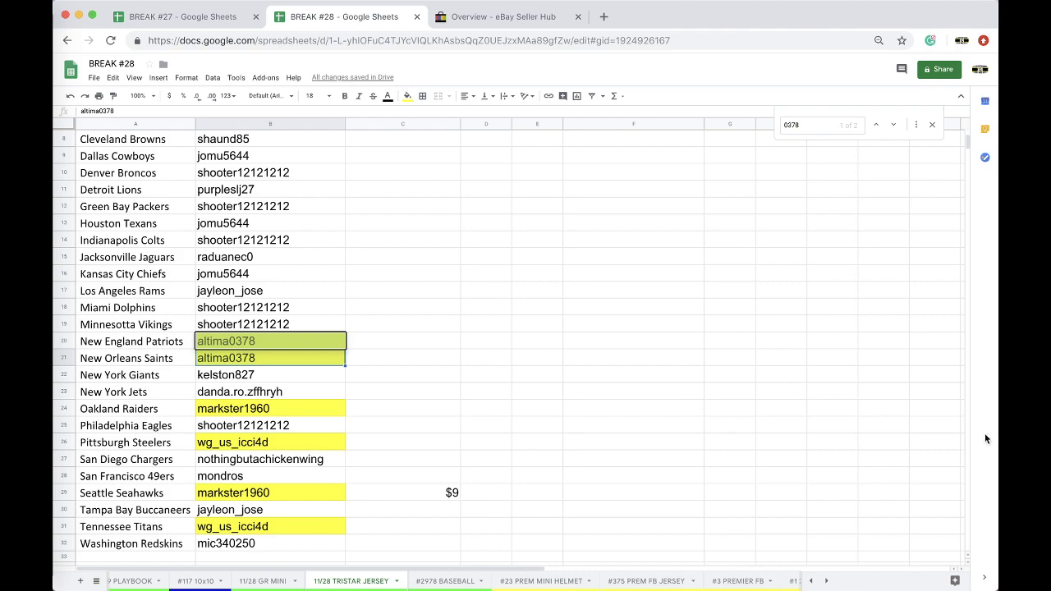
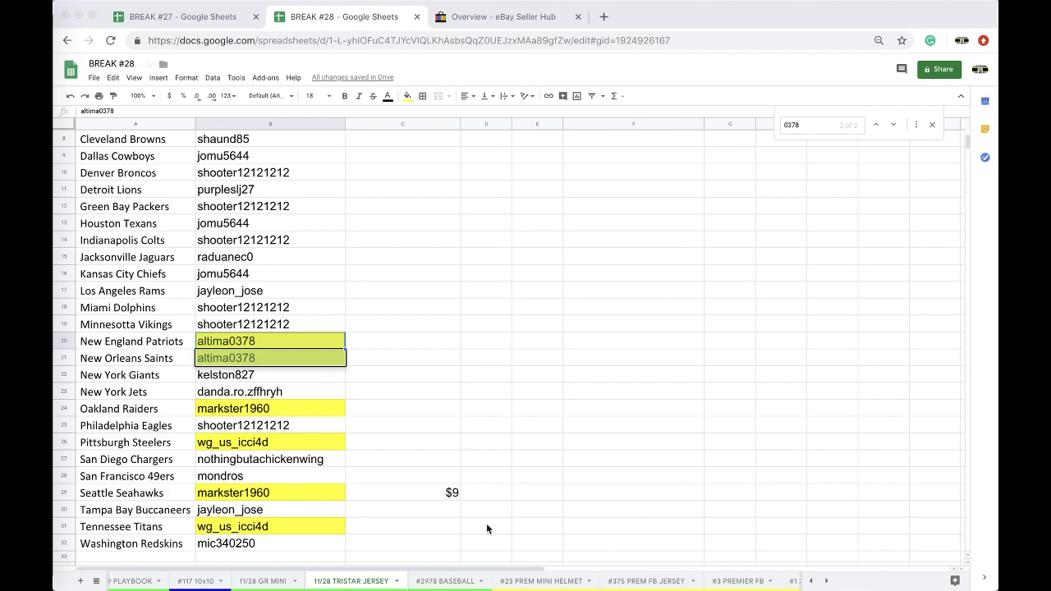
# Step: Reset the yellow fill on buyer name B1 and select the $6 total in C1
pyautogui.scroll(3, 324, 449)
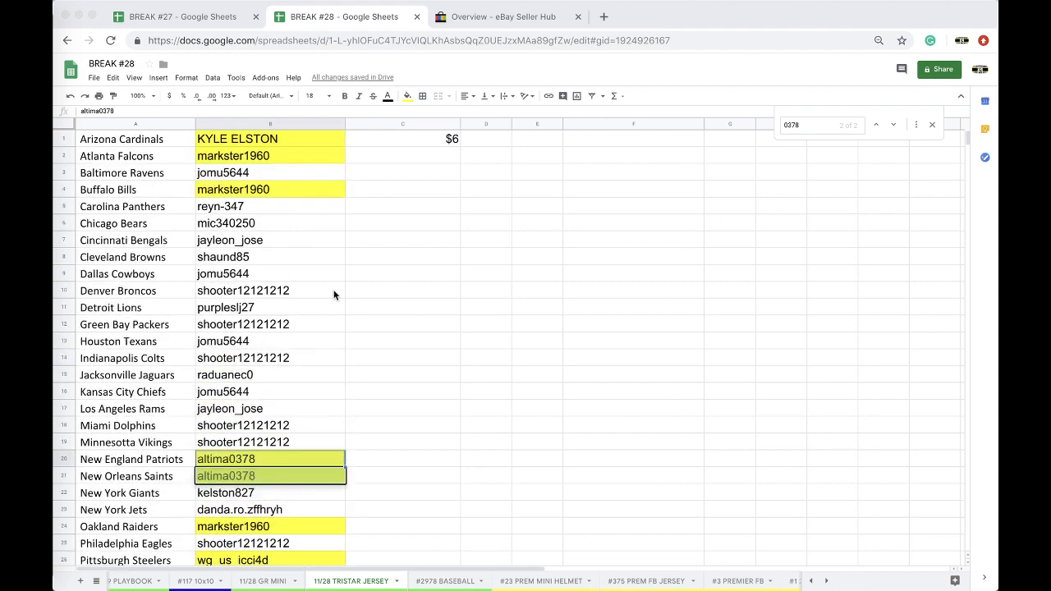
pyautogui.click(290, 142)
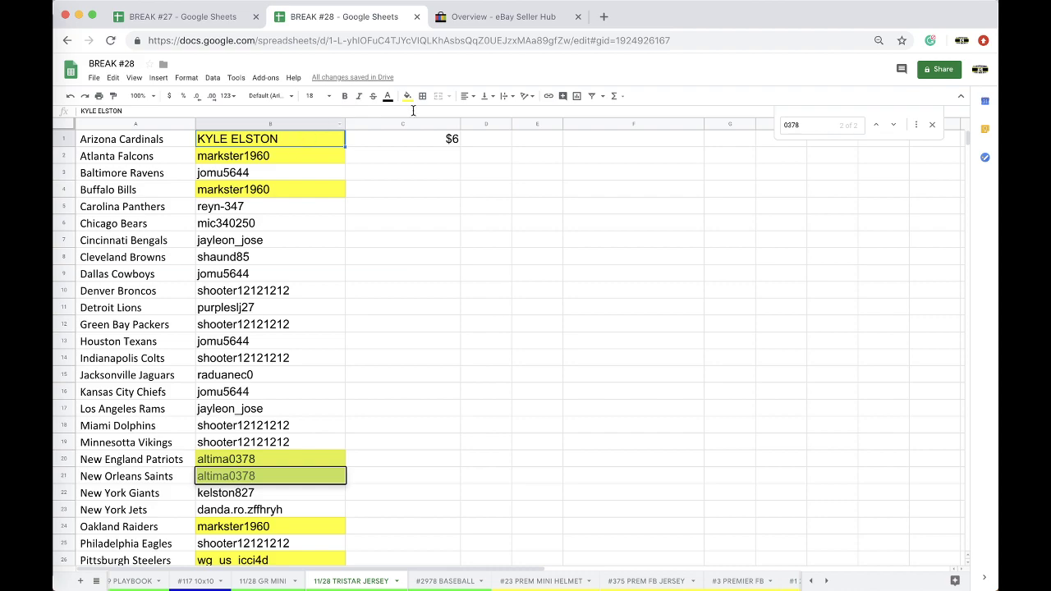
pyautogui.click(408, 97)
pyautogui.click(434, 116)
pyautogui.click(451, 140)
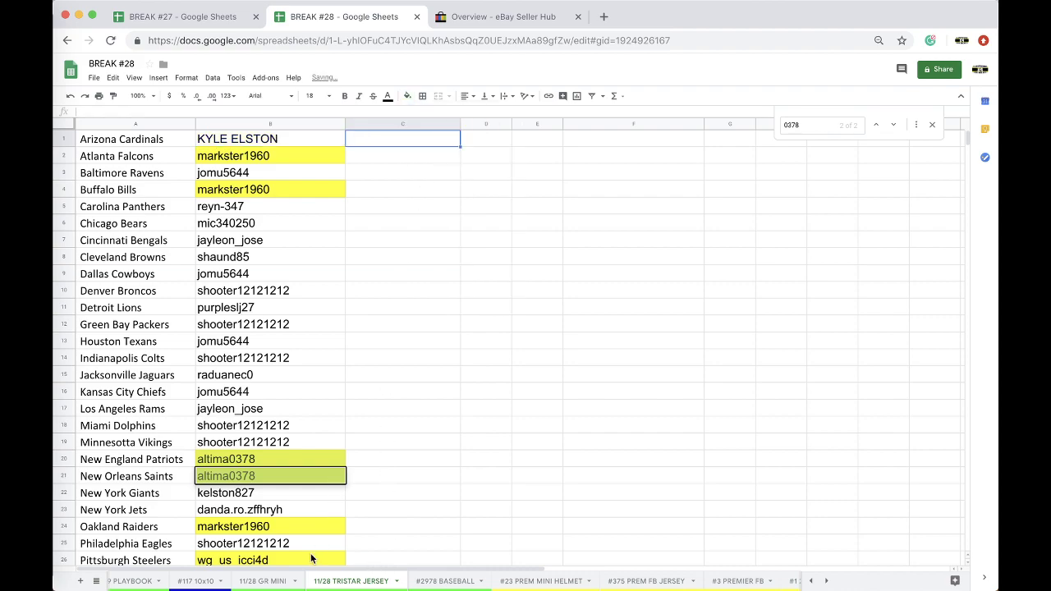
pyautogui.hscroll(3, 338, 584)
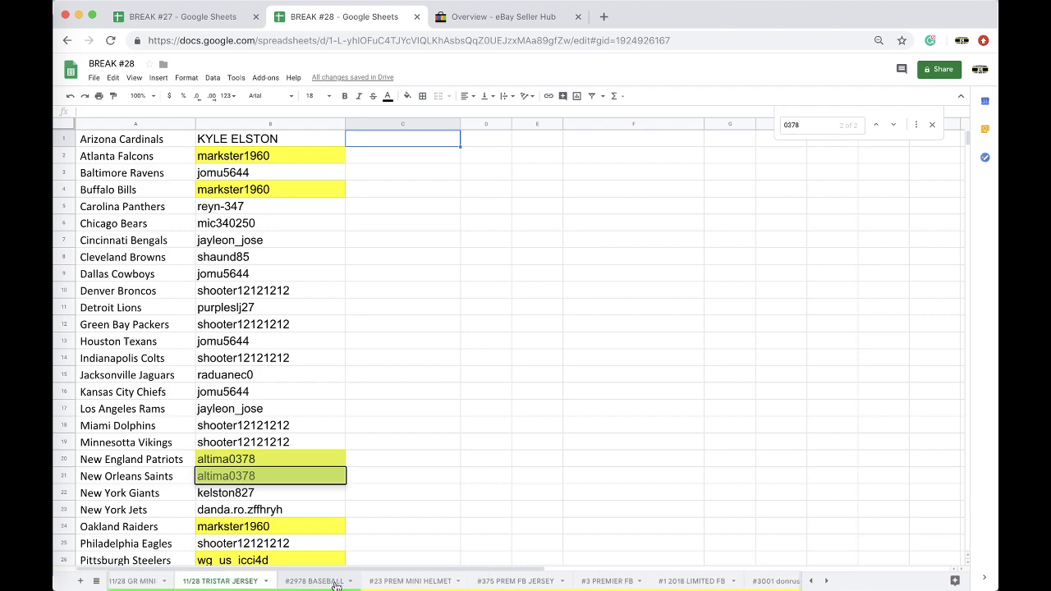
# Step: On the #3 PREMIER FB sheet, reset the yellow fill behind the C3 buyer name
pyautogui.click(546, 582)
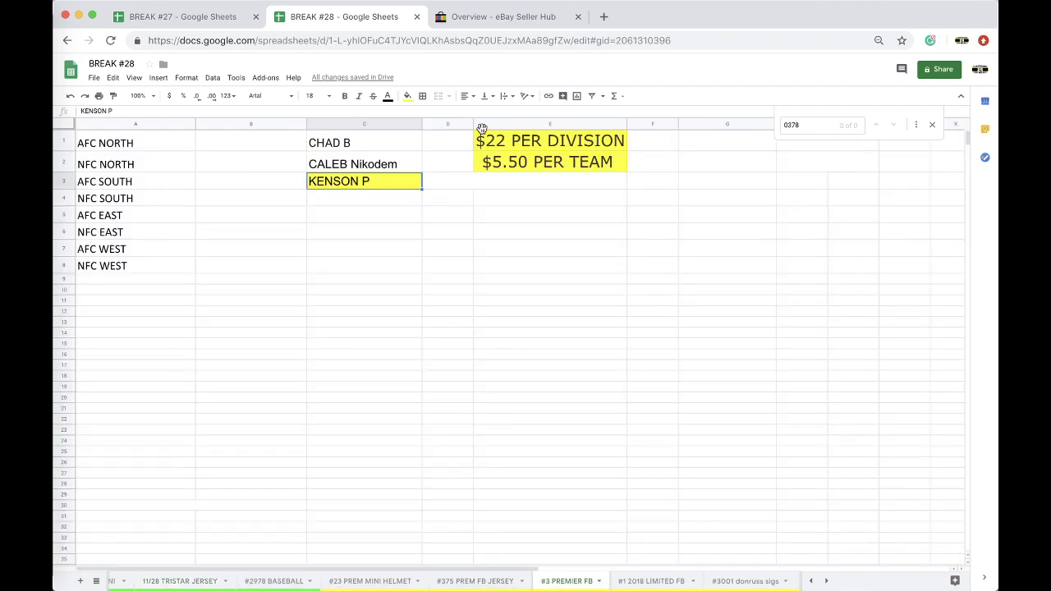
pyautogui.click(408, 96)
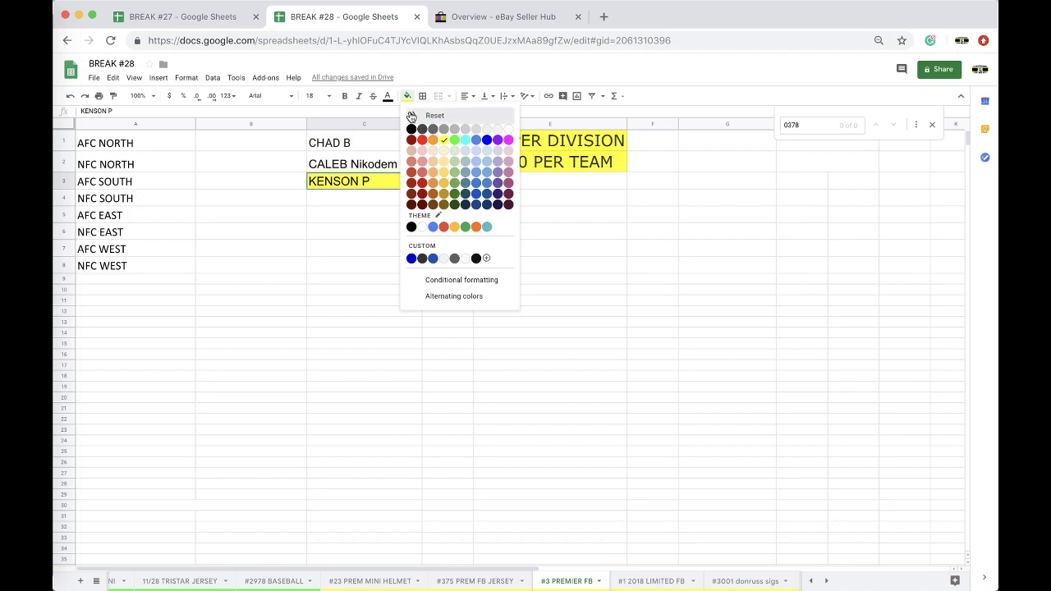
pyautogui.click(418, 116)
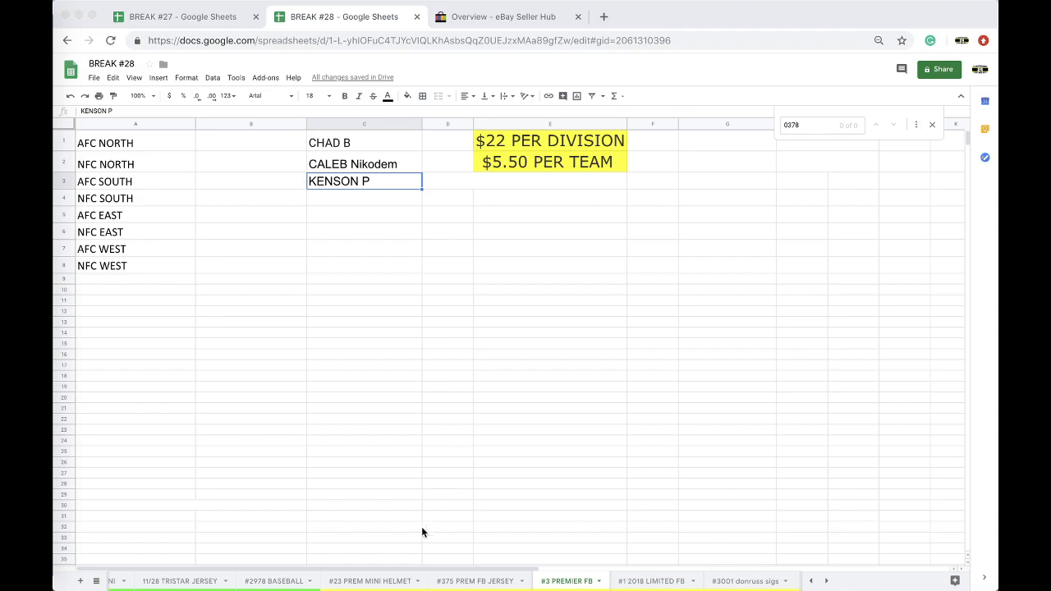
# Step: Check the yellow-highlighted buyers in B2, B4 and B24 on 11/28 TRISTAR JERSEY, then open #23 PREM MINI HELMET
pyautogui.click(197, 580)
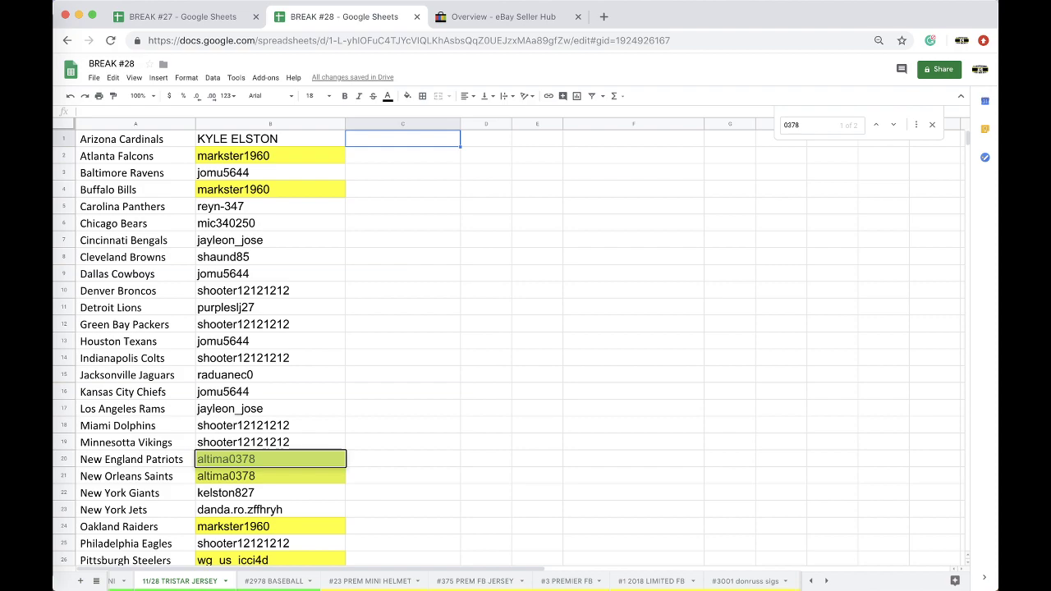
pyautogui.click(300, 184)
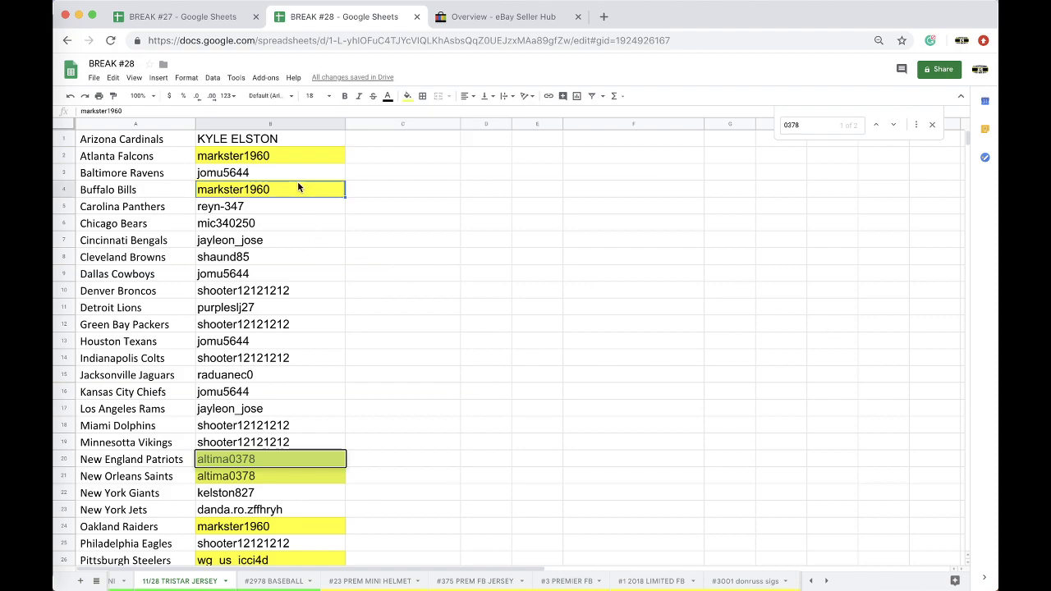
pyautogui.click(277, 158)
pyautogui.scroll(-5, 281, 238)
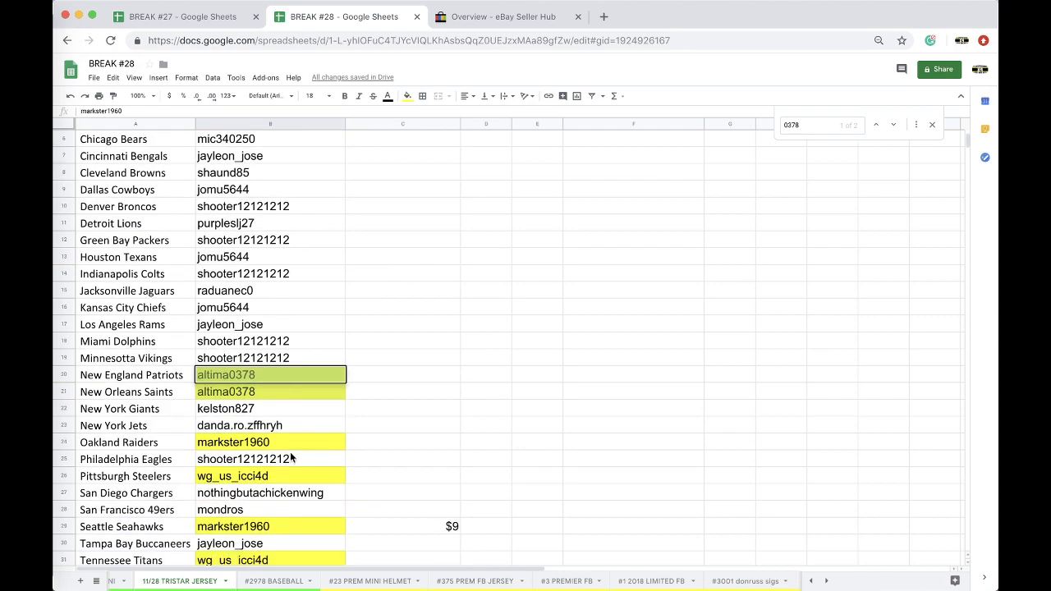
pyautogui.click(275, 443)
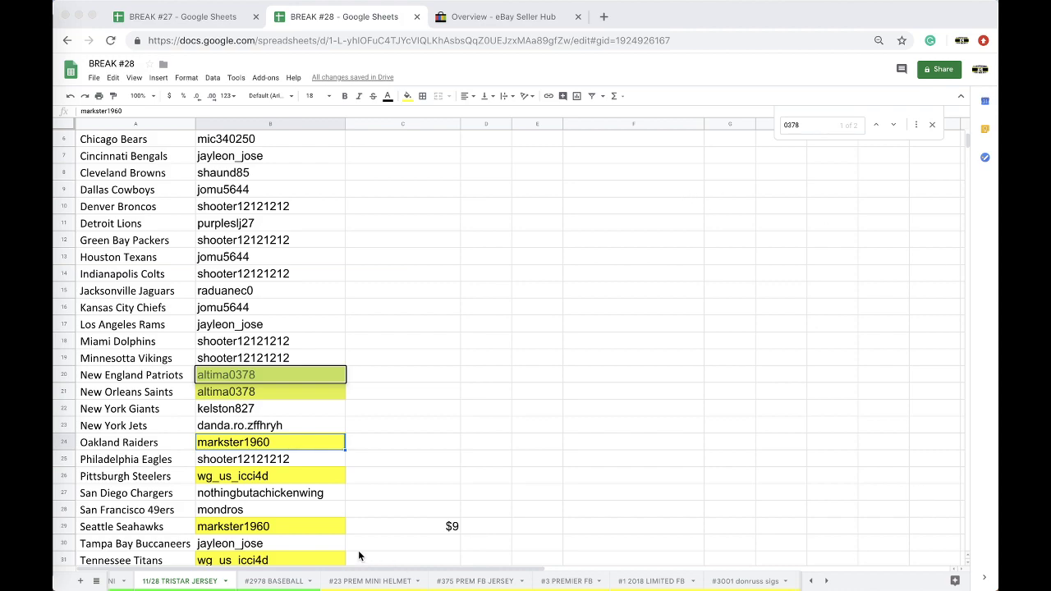
pyautogui.click(345, 579)
pyautogui.click(345, 580)
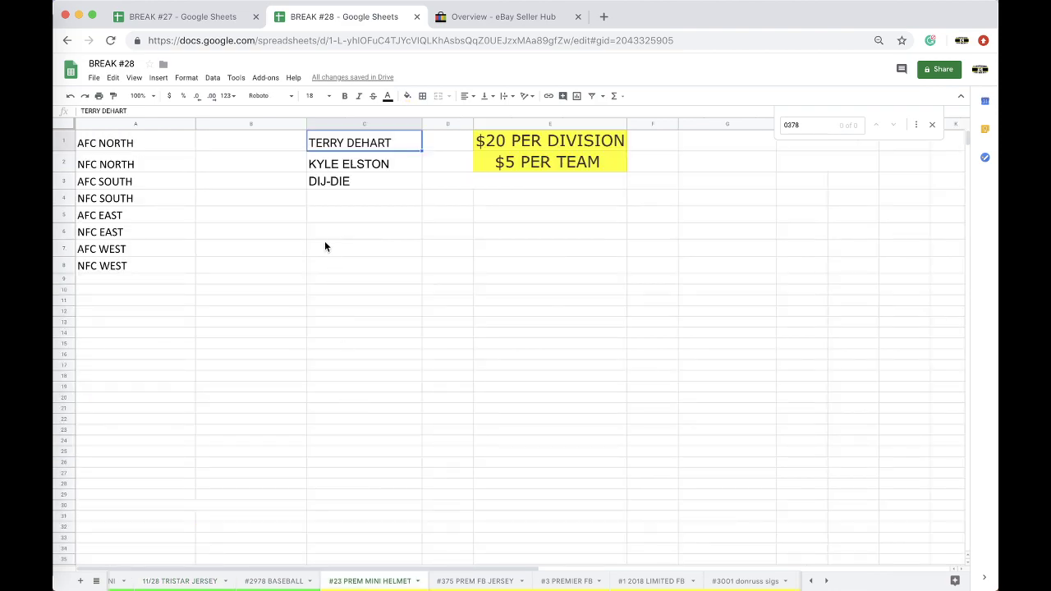
# Step: Move the #3 PREMIER FB sheet tab left so it sits before #375 PREM FB JERSEY
pyautogui.hscroll(-5, 296, 581)
pyautogui.click(292, 582)
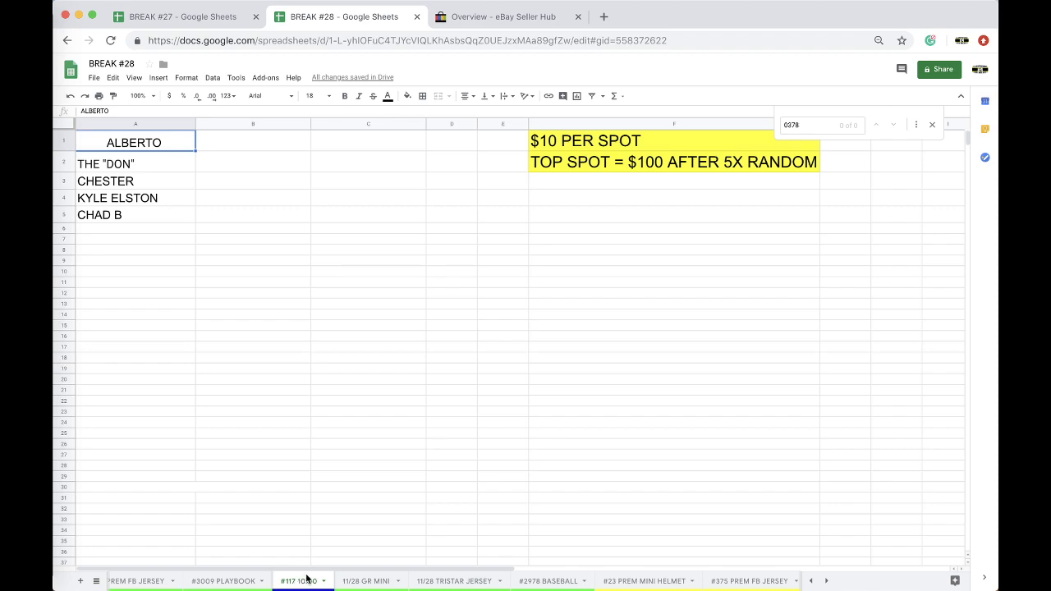
pyautogui.hscroll(1, 306, 579)
pyautogui.hscroll(3, 307, 579)
pyautogui.click(519, 582)
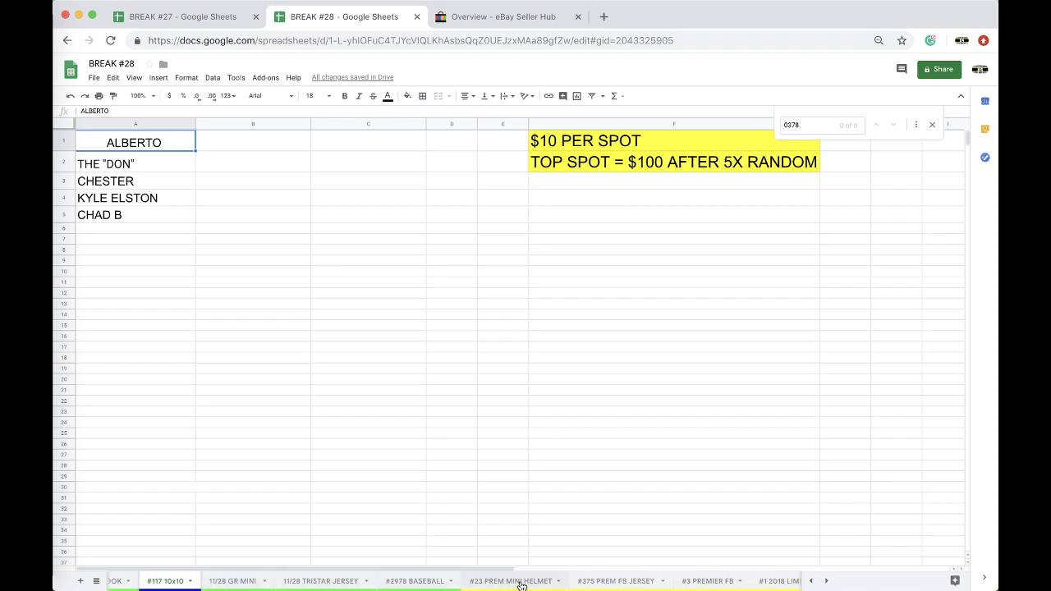
pyautogui.hscroll(2, 520, 585)
pyautogui.click(521, 585)
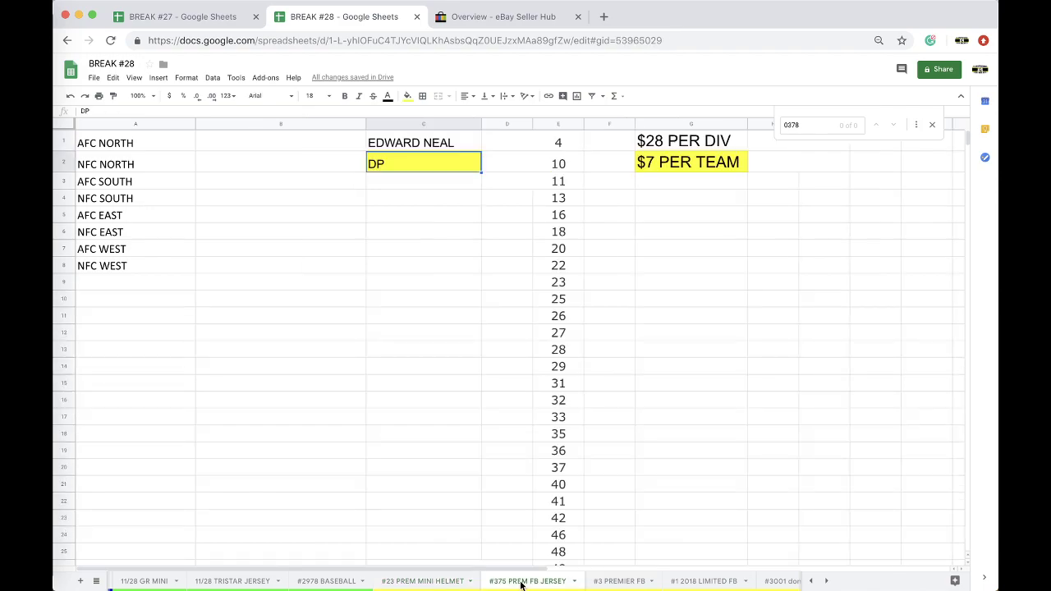
pyautogui.hscroll(2, 520, 585)
pyautogui.click(538, 583)
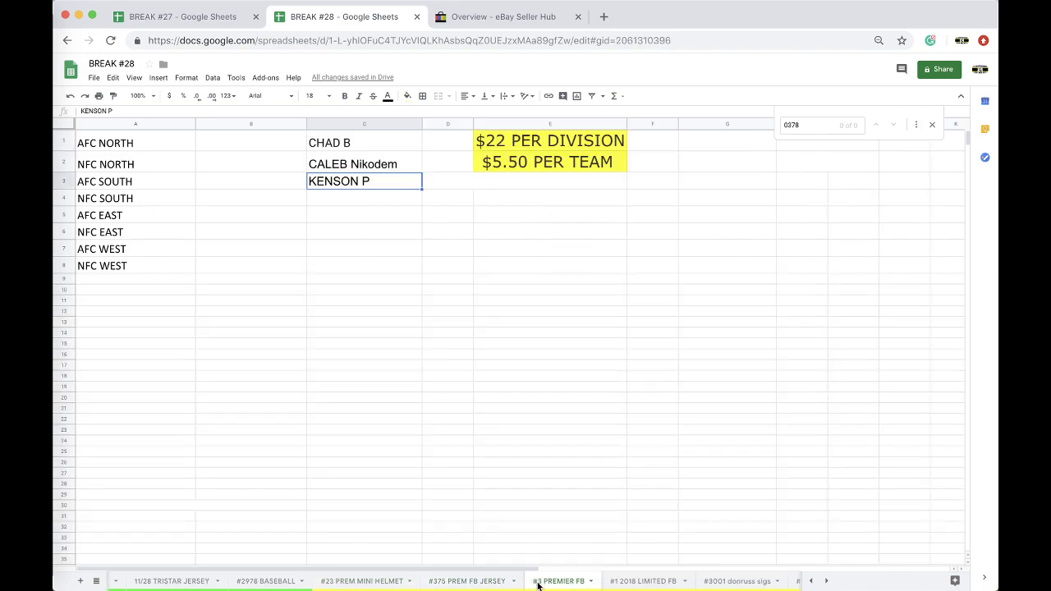
pyautogui.moveTo(538, 584); pyautogui.dragTo(464, 584)
# Step: Move the #10 HK MINI sheet to sit right after #1 2018 LIMITED FB
pyautogui.hscroll(2, 464, 583)
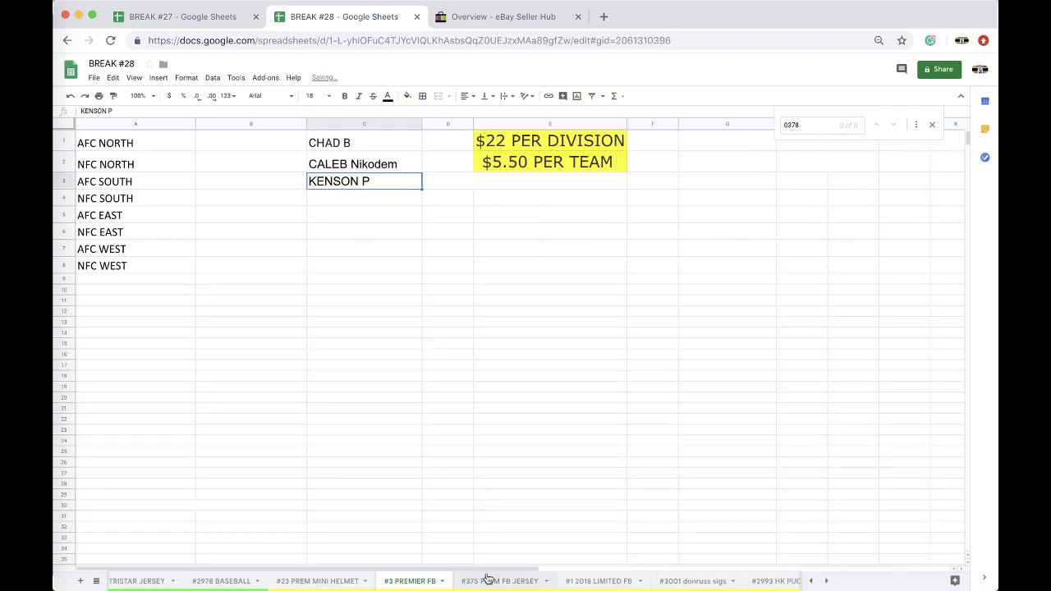
pyautogui.click(608, 583)
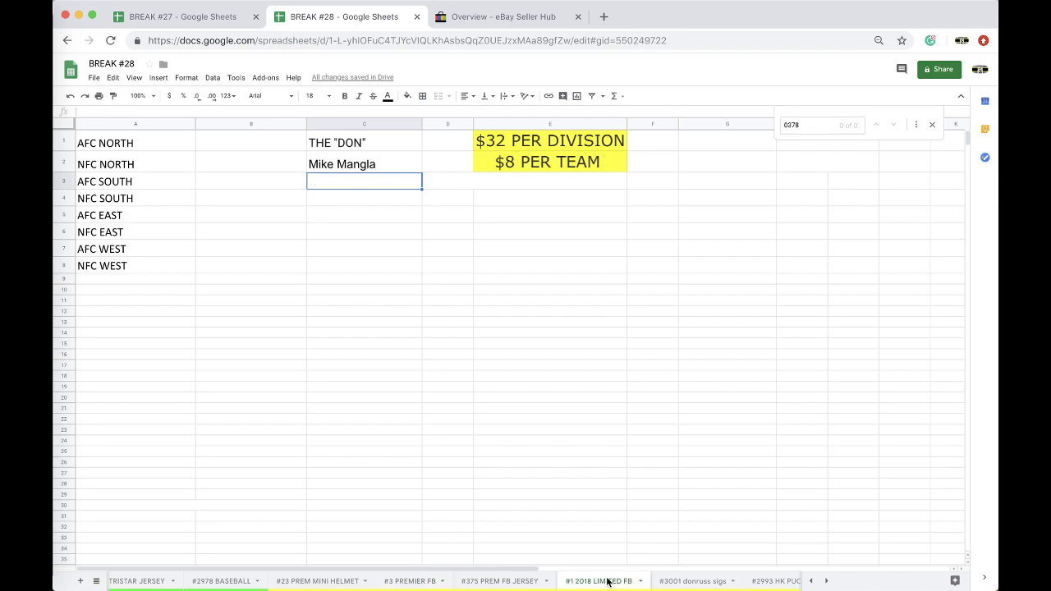
pyautogui.click(614, 582)
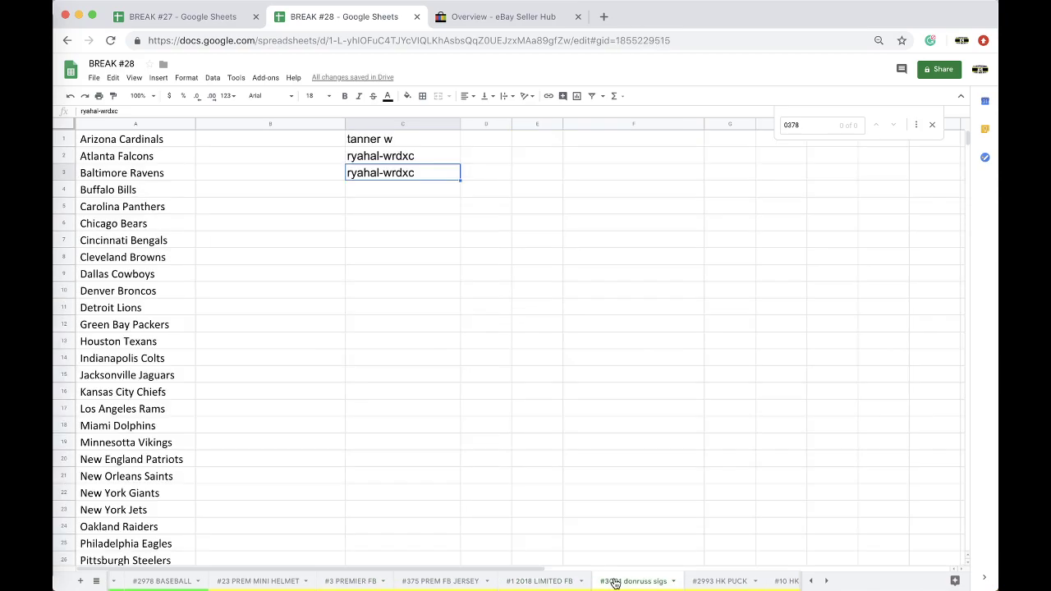
pyautogui.click(615, 582)
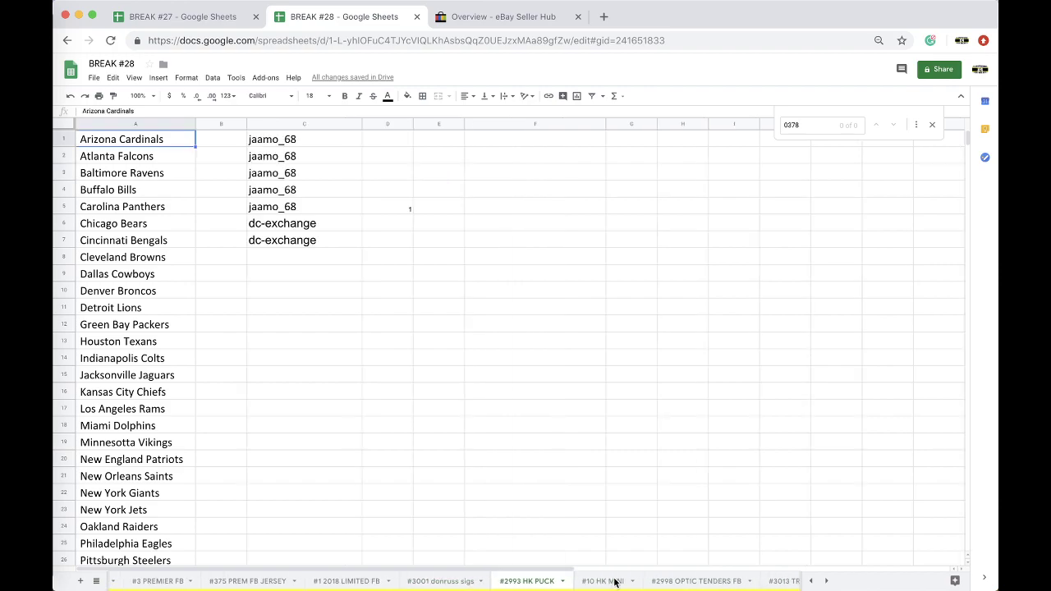
pyautogui.click(614, 581)
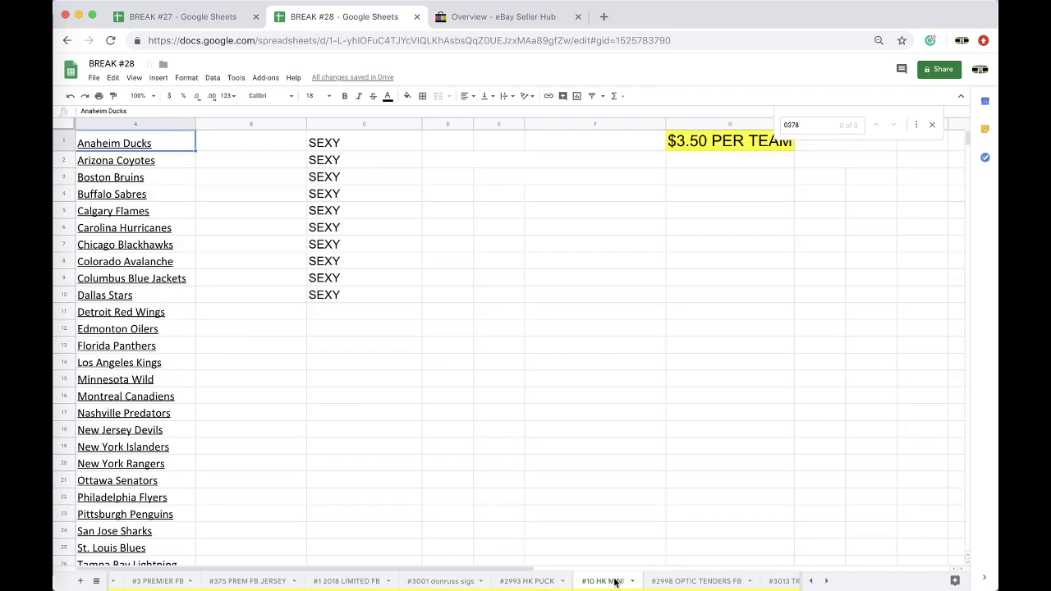
pyautogui.moveTo(615, 581); pyautogui.dragTo(445, 580)
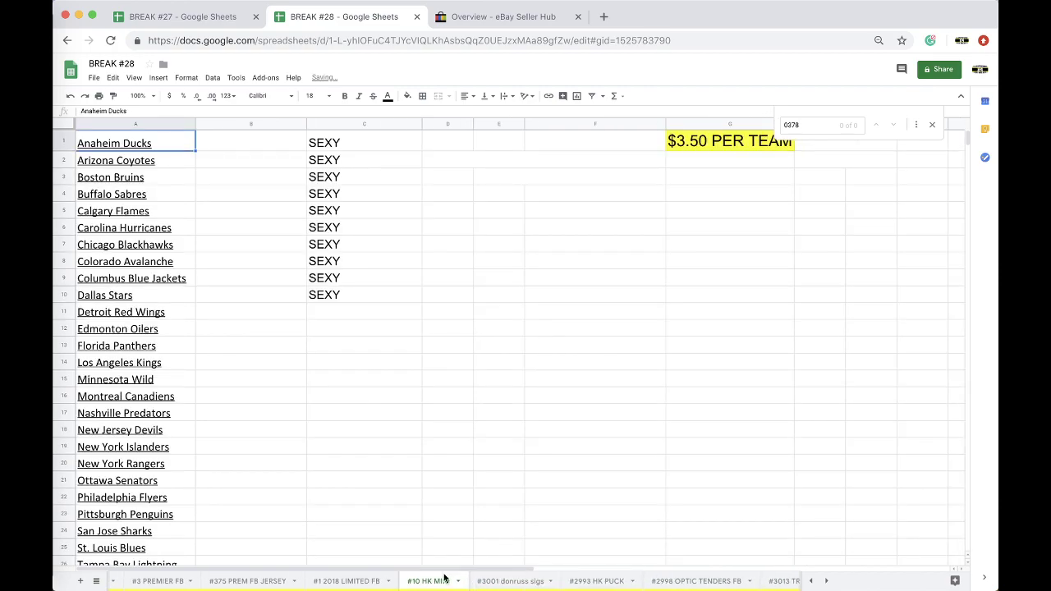
# Step: Review BREAK #27's #20, #42, #13 and #6 jersey and helmet sheets, then return to BREAK #28
pyautogui.click(181, 16)
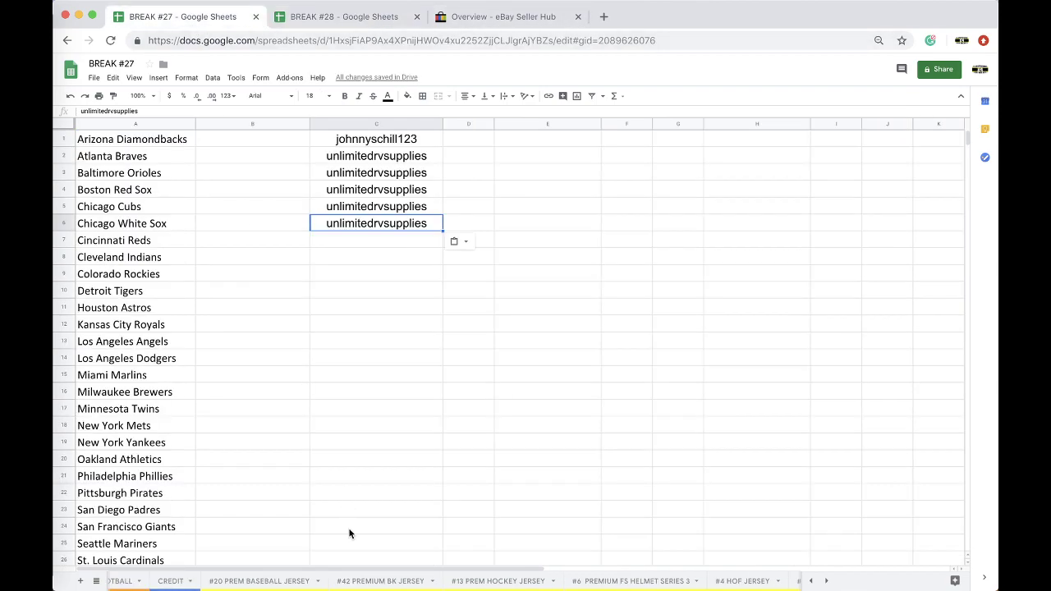
pyautogui.click(240, 581)
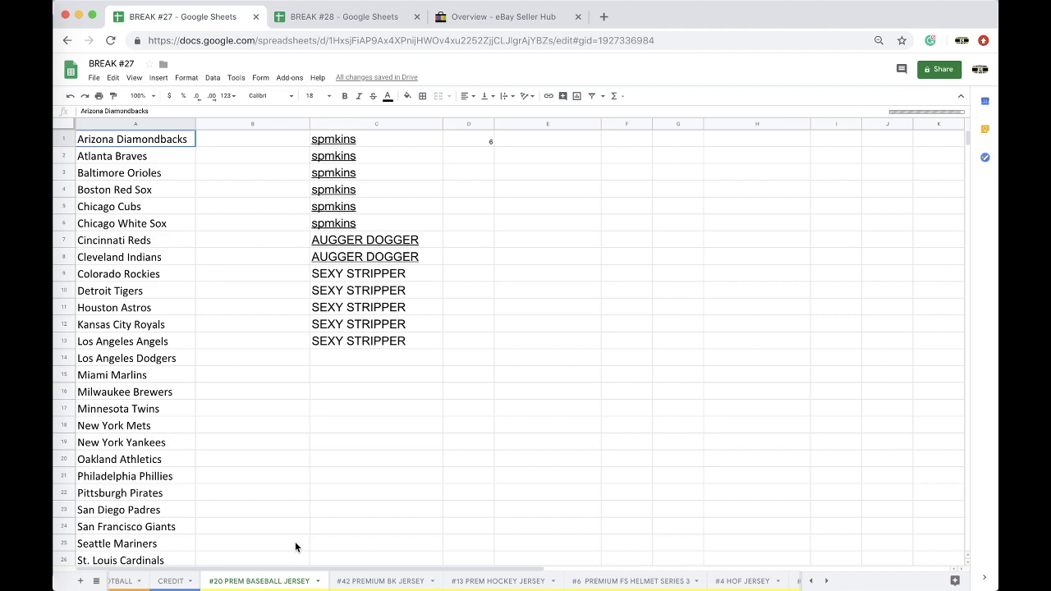
pyautogui.click(356, 584)
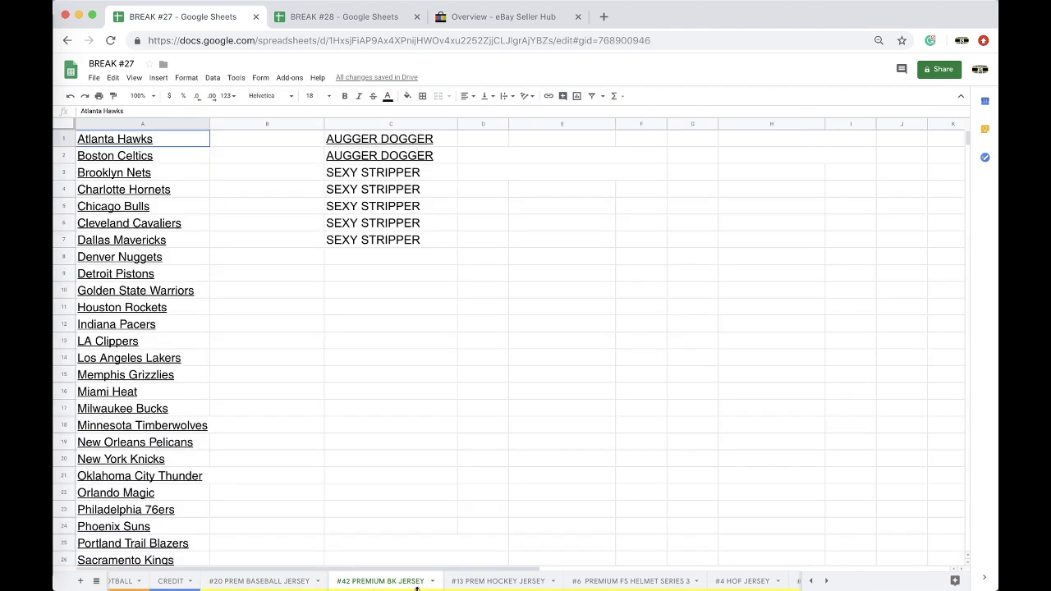
pyautogui.click(468, 584)
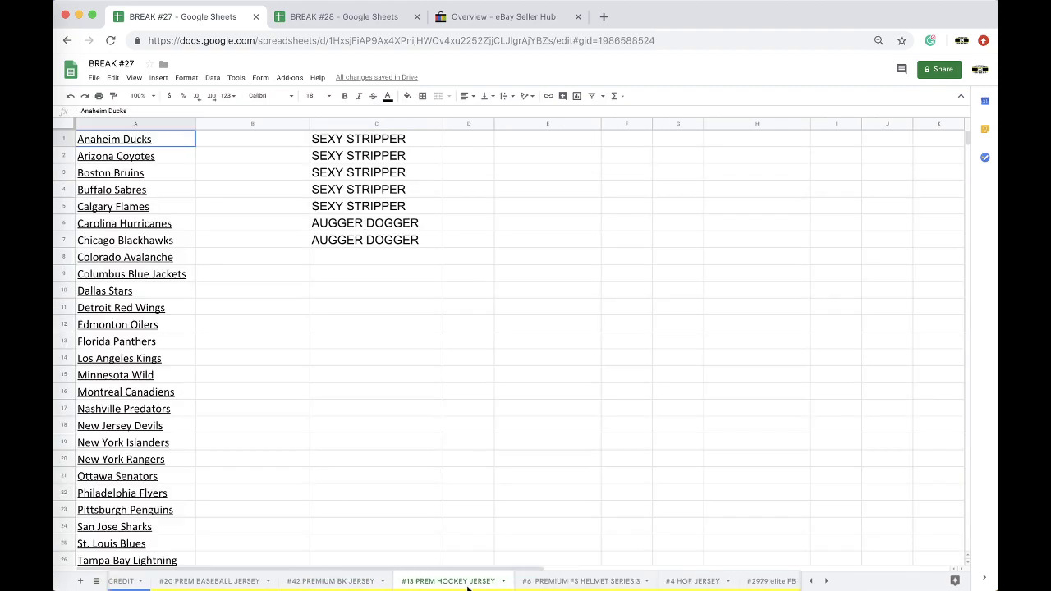
pyautogui.click(521, 584)
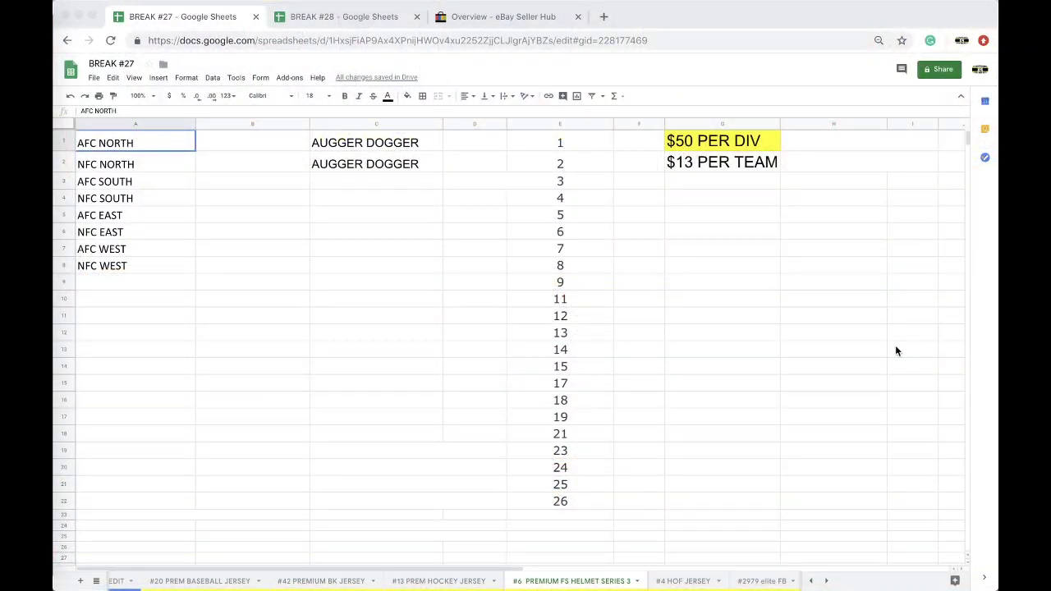
pyautogui.hscroll(-3, 429, 587)
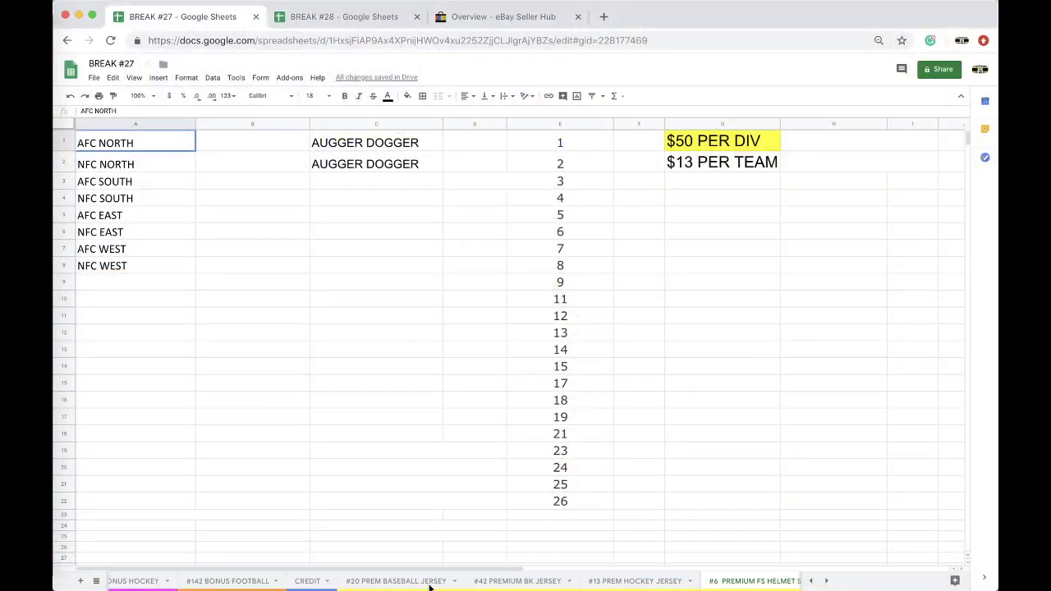
pyautogui.click(324, 24)
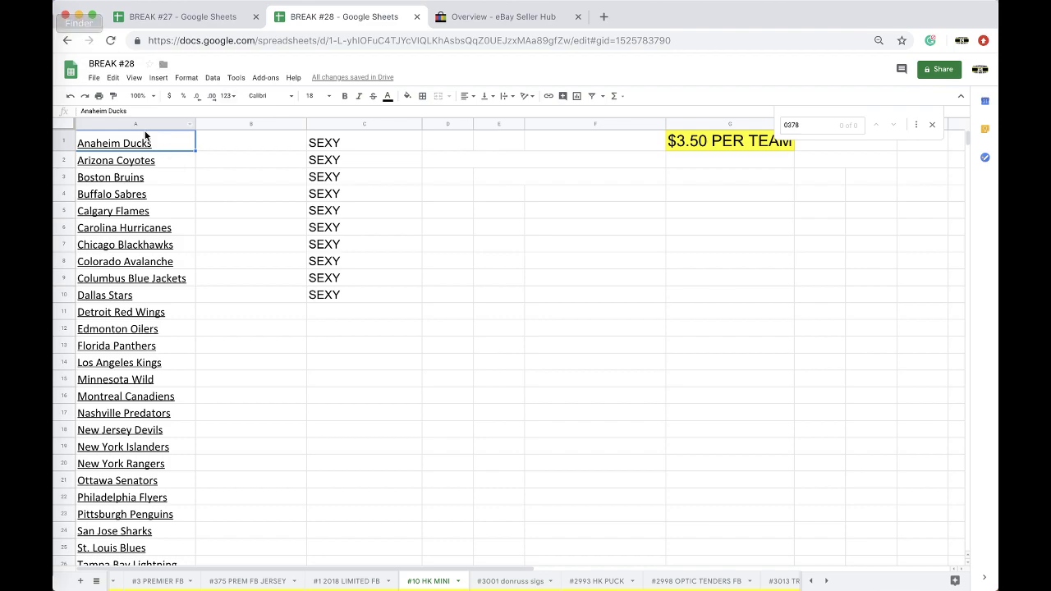
# Step: Review the pricing cells on the #375 PREM FB JERSEY, #3 PREMIER FB and #23 PREM MINI HELMET sheets
pyautogui.click(246, 581)
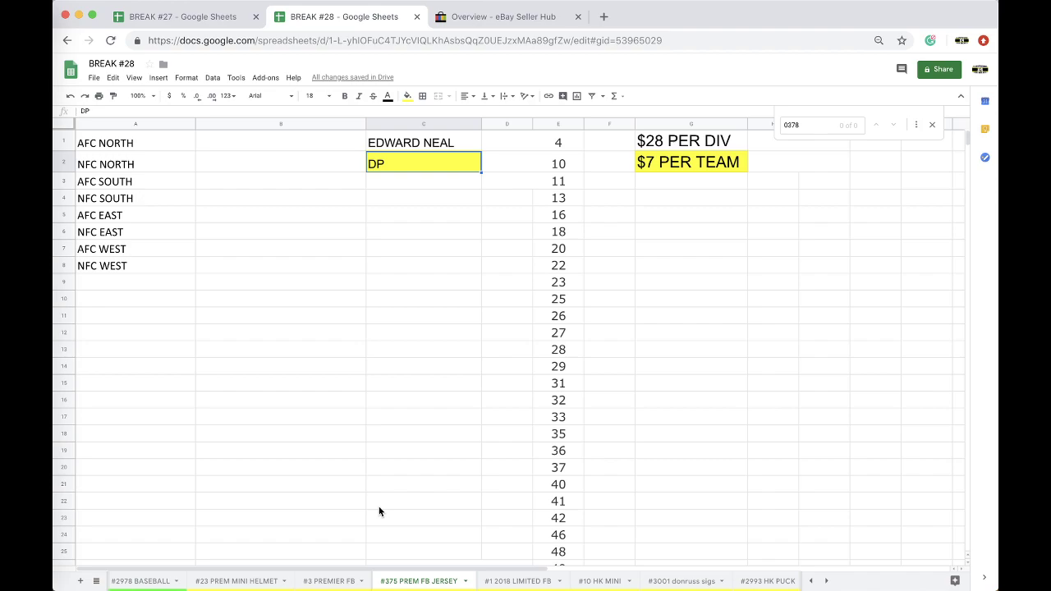
pyautogui.click(333, 583)
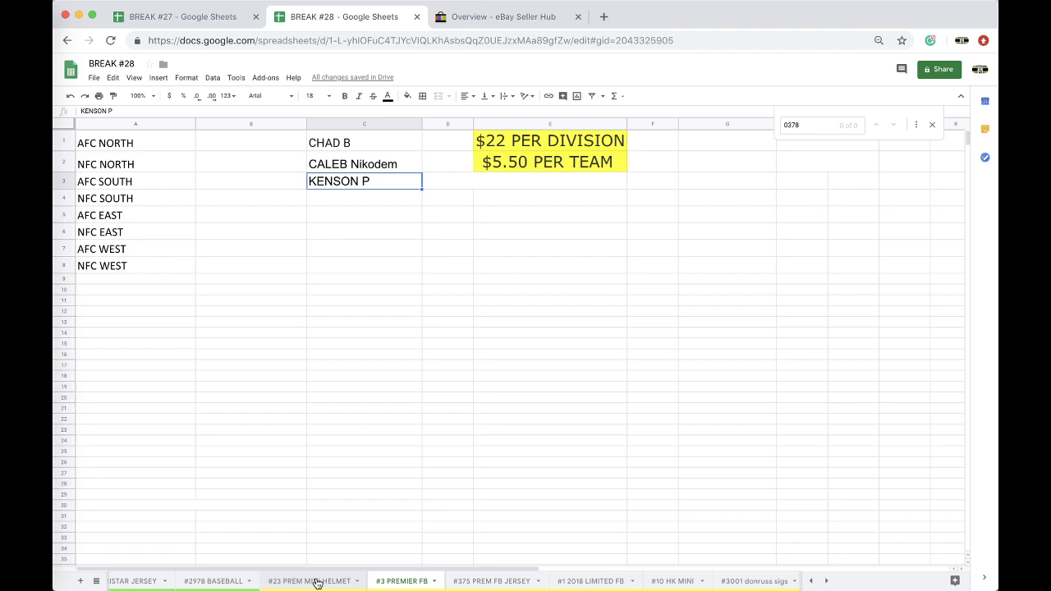
pyautogui.click(317, 581)
pyautogui.click(548, 168)
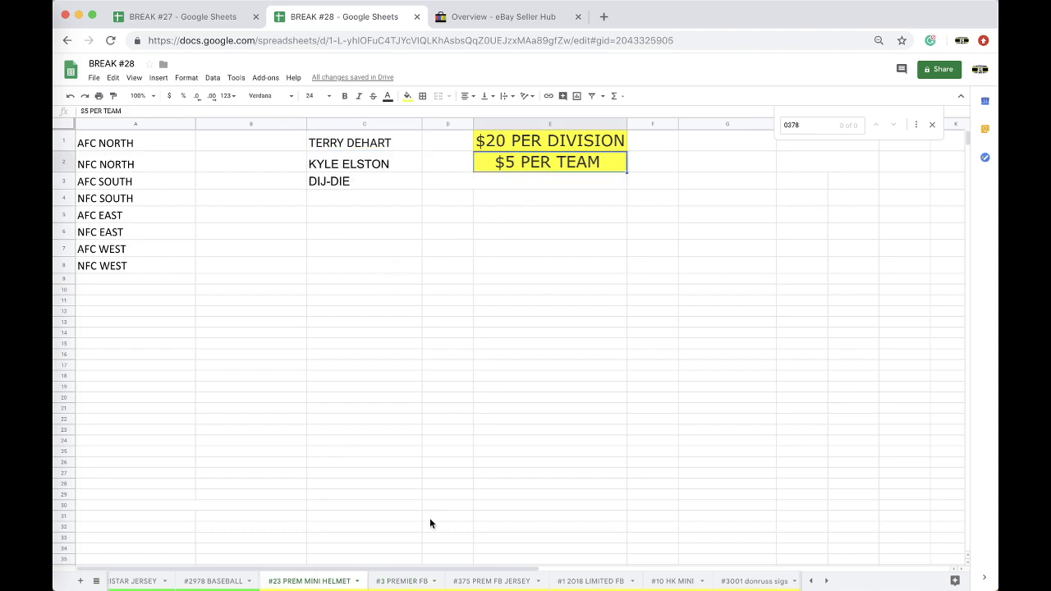
pyautogui.click(401, 580)
pyautogui.click(547, 179)
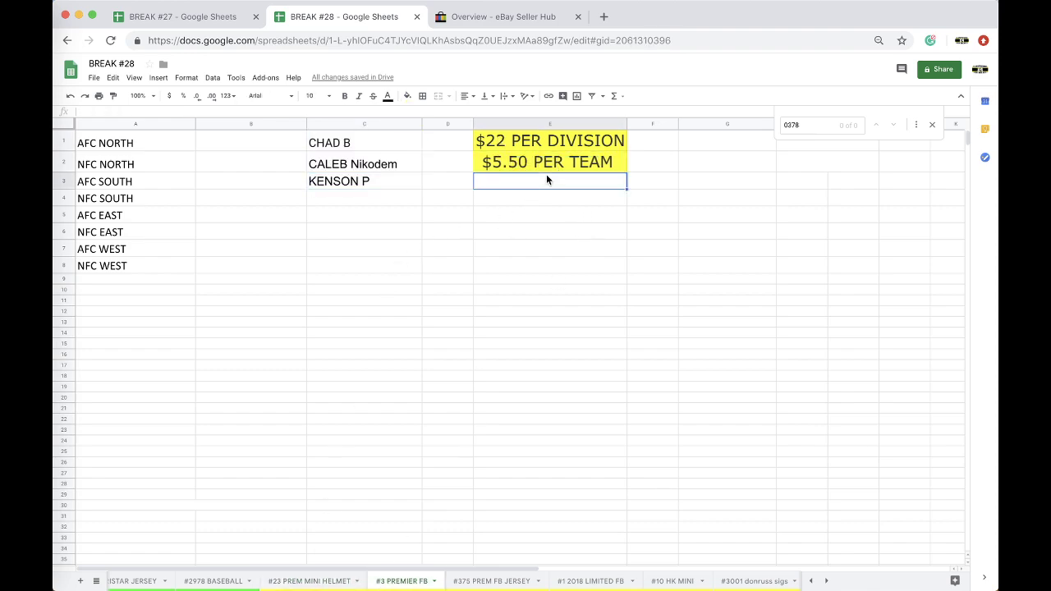
pyautogui.moveTo(131, 312); pyautogui.dragTo(115, 393)
pyautogui.click(152, 318)
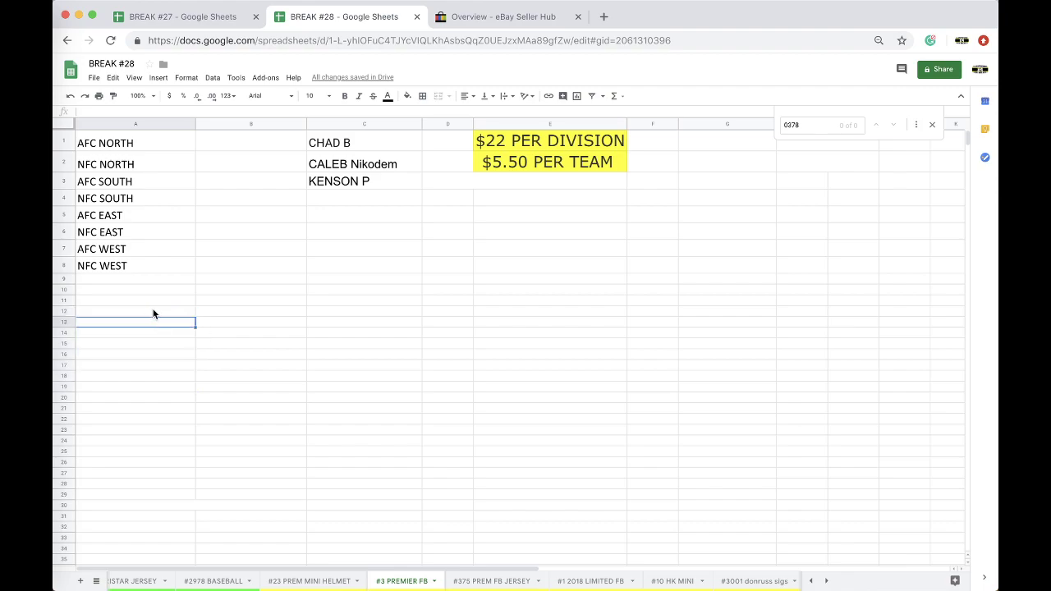
# Step: Clear the 0378 search on 11/28 TRISTAR JERSEY, then show the #2978 BASEBALL sheet
pyautogui.click(490, 581)
pyautogui.click(489, 582)
pyautogui.hscroll(-5, 488, 581)
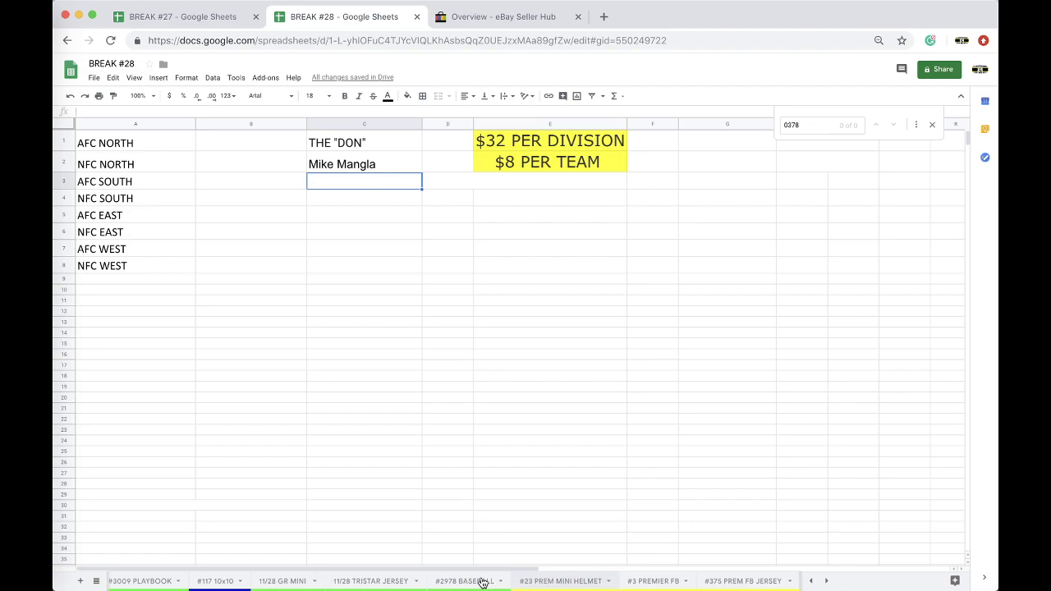
pyautogui.click(351, 583)
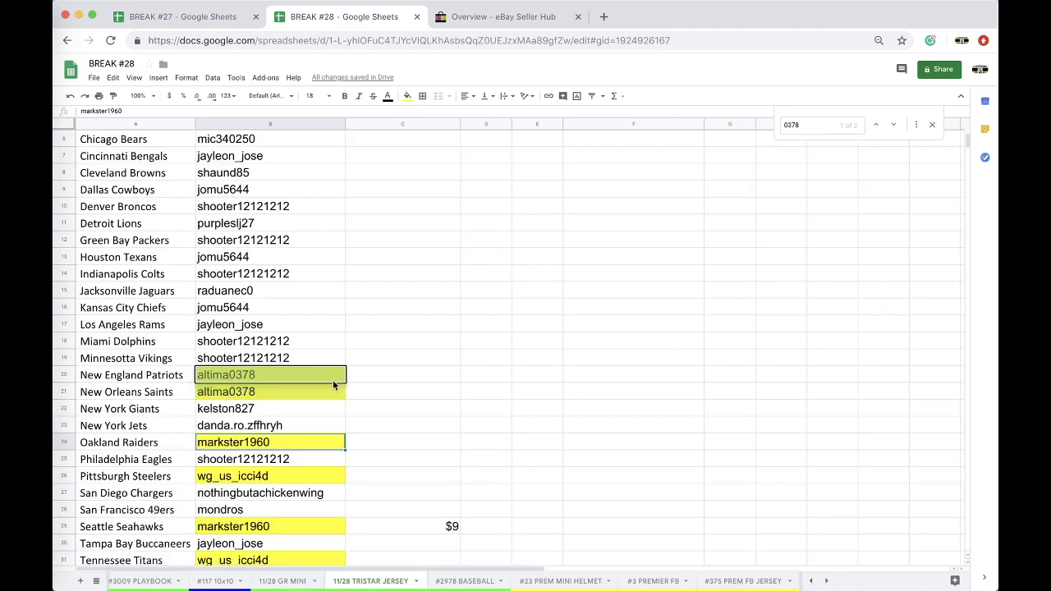
pyautogui.press('super+f')
pyautogui.press('BackSpace')
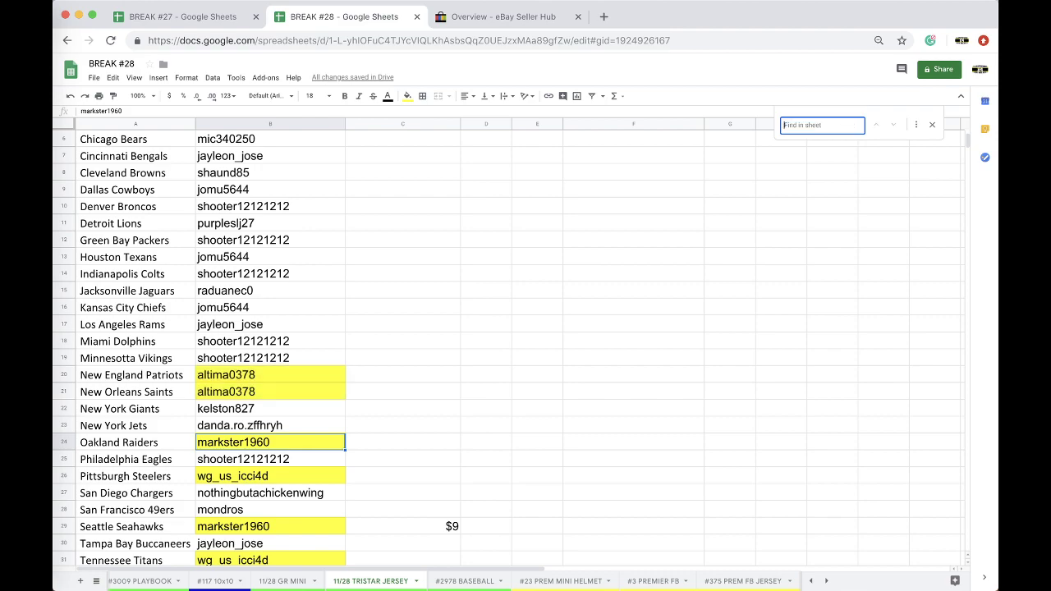
pyautogui.scroll(-2, 150, 564)
pyautogui.scroll(5, 150, 564)
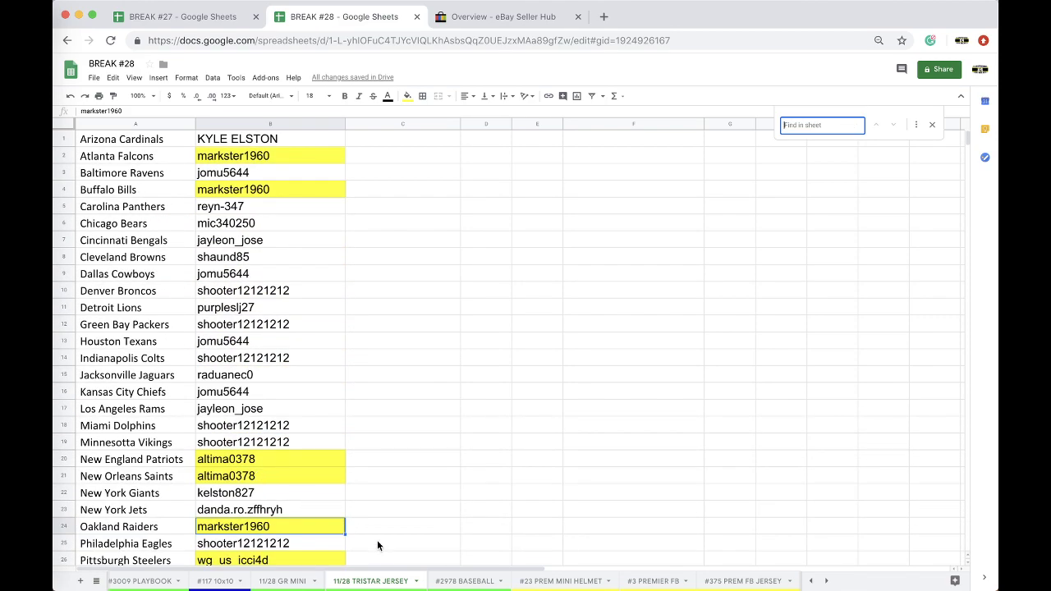
pyautogui.click(459, 579)
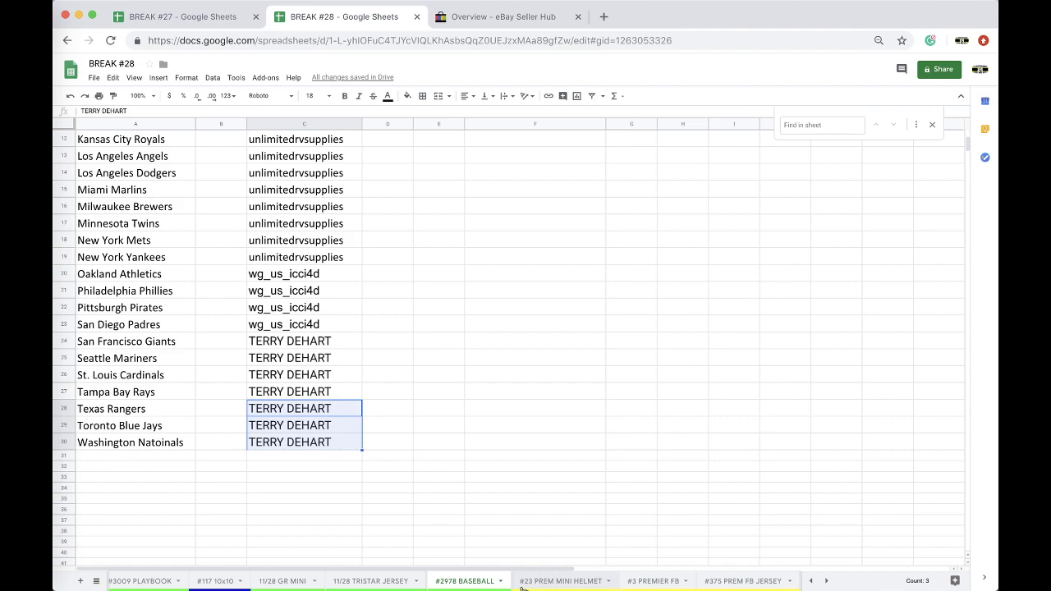
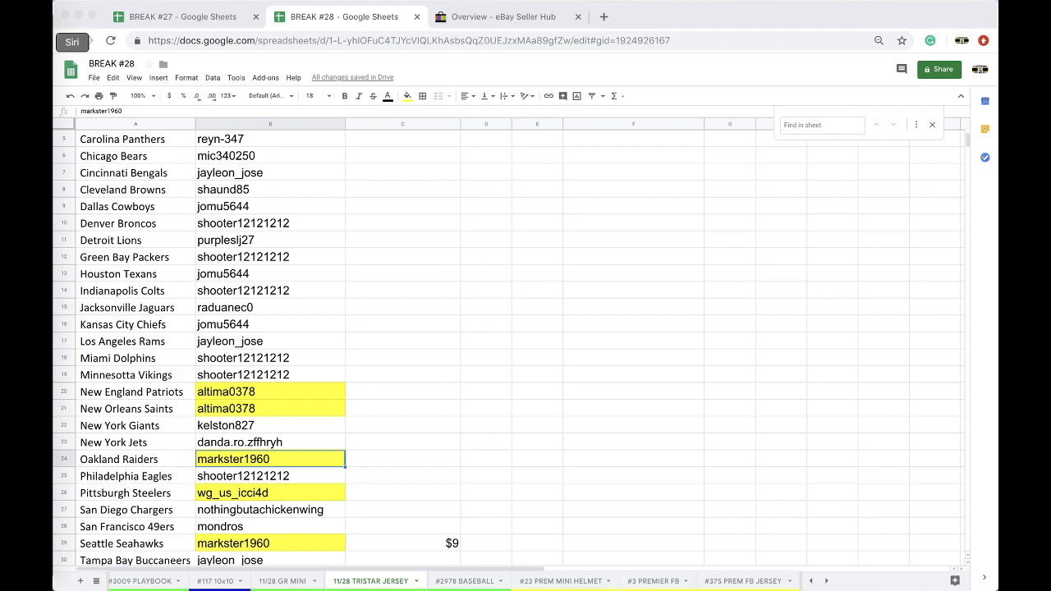
# Step: Enter $15 in C20 beside the New England Patriots
pyautogui.scroll(-2, 247, 287)
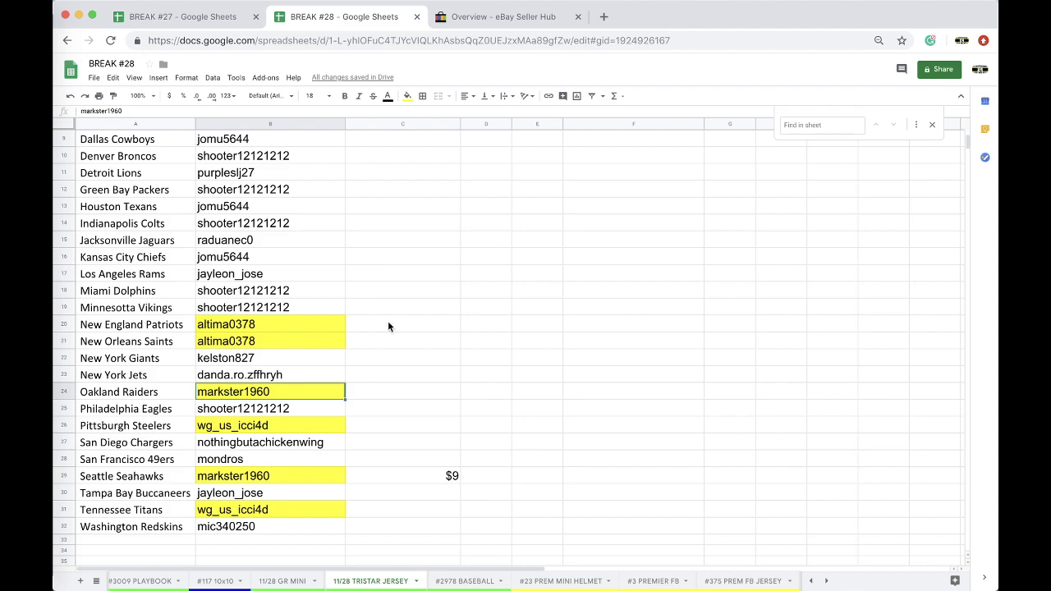
pyautogui.moveTo(388, 326); pyautogui.dragTo(388, 347)
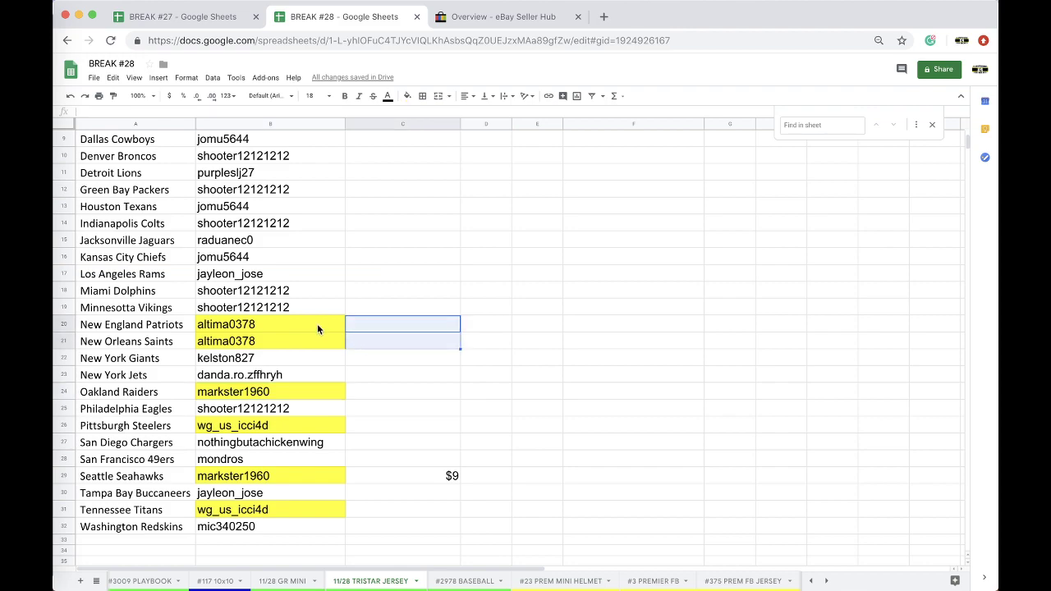
pyautogui.click(370, 321)
pyautogui.write('%')
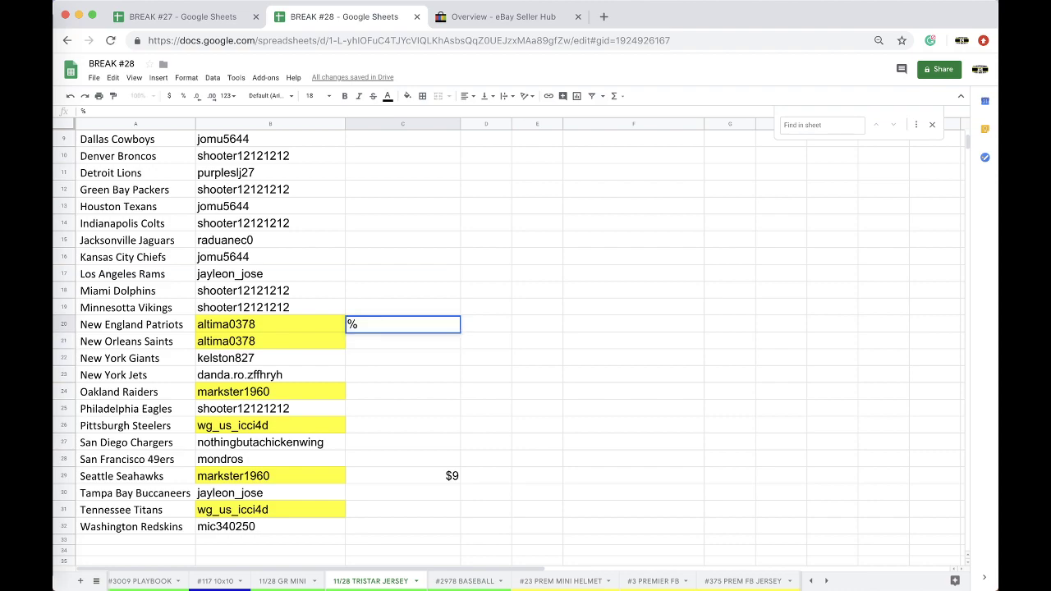
pyautogui.press('BackSpace')
pyautogui.write('$15')
# Step: Put the buyer's initials in B20 and B21 and shade both cells orange
pyautogui.click(280, 324)
pyautogui.write('DP')
pyautogui.click(276, 344)
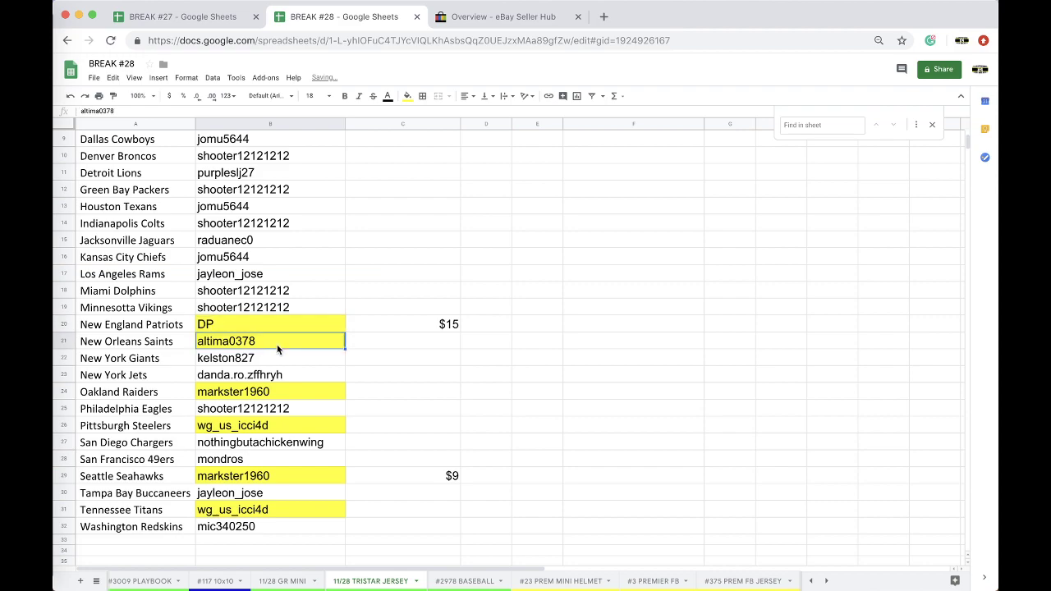
pyautogui.click(263, 327)
pyautogui.hotkey('ctrl', 'c')
pyautogui.click(265, 340)
pyautogui.hotkey('ctrl', 'v')
pyautogui.moveTo(274, 311); pyautogui.dragTo(247, 331)
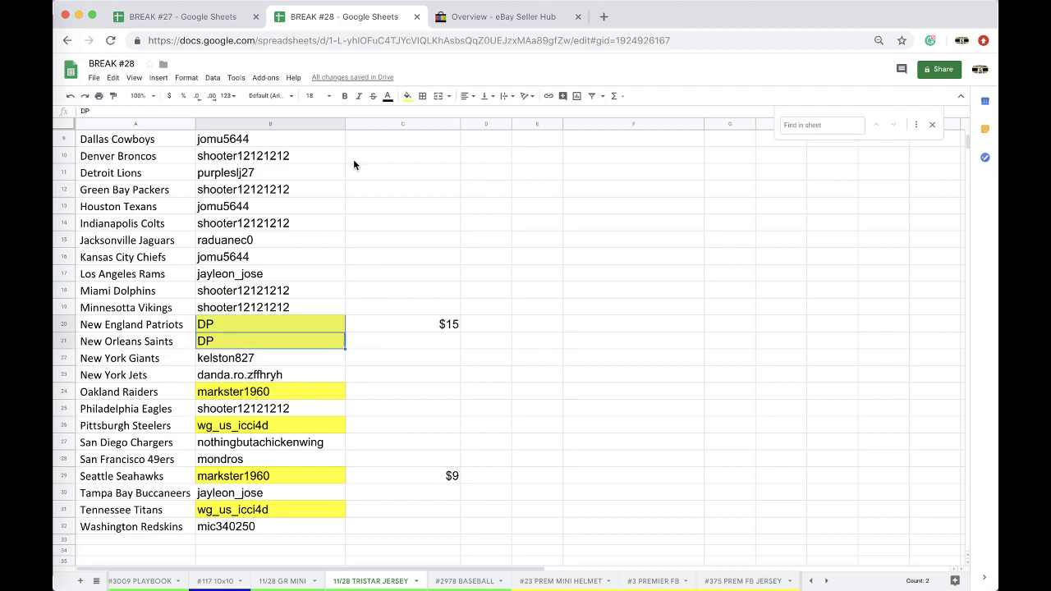
pyautogui.click(408, 97)
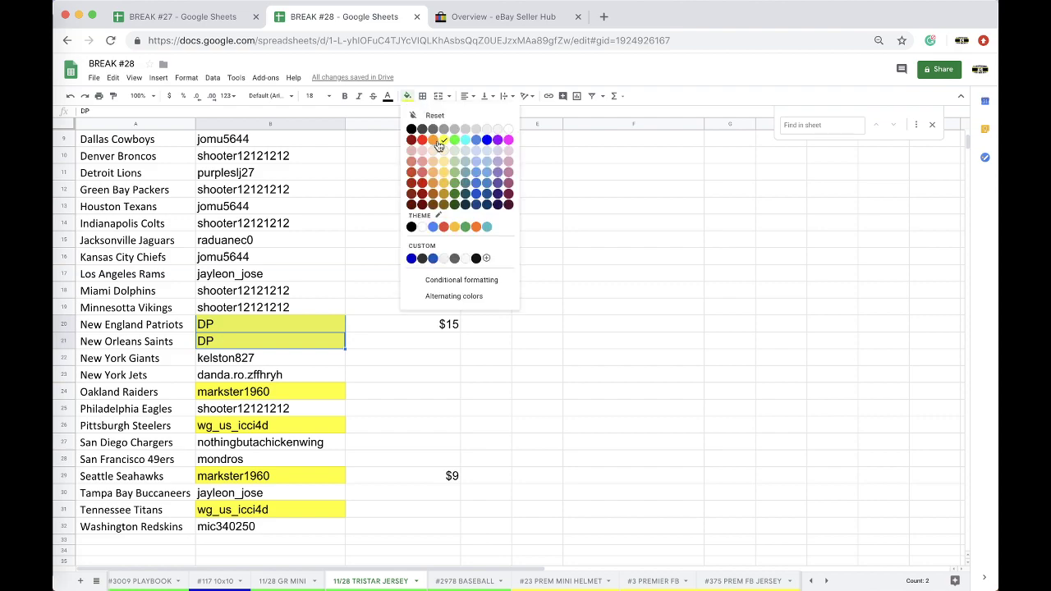
pyautogui.click(437, 146)
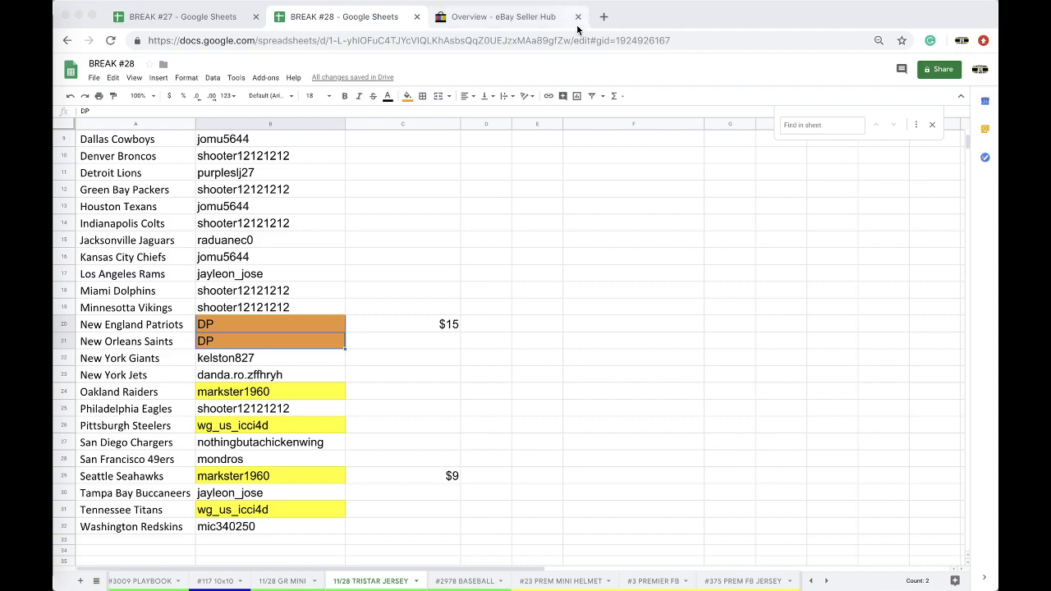
# Step: On the #375 PREM FB JERSEY sheet, delete the initials in C2 and remove its yellow fill
pyautogui.click(534, 580)
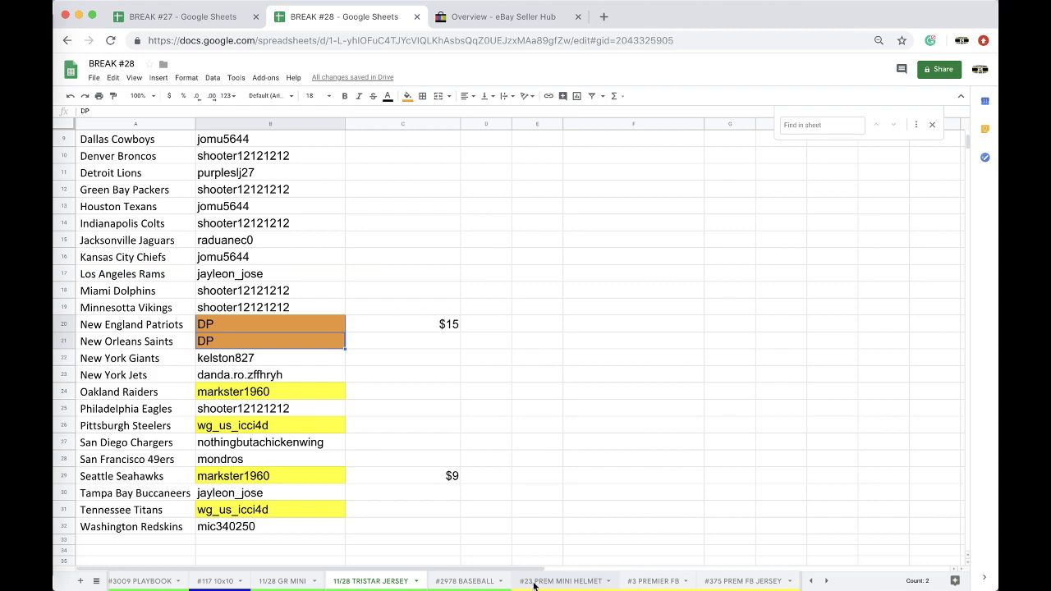
pyautogui.click(569, 581)
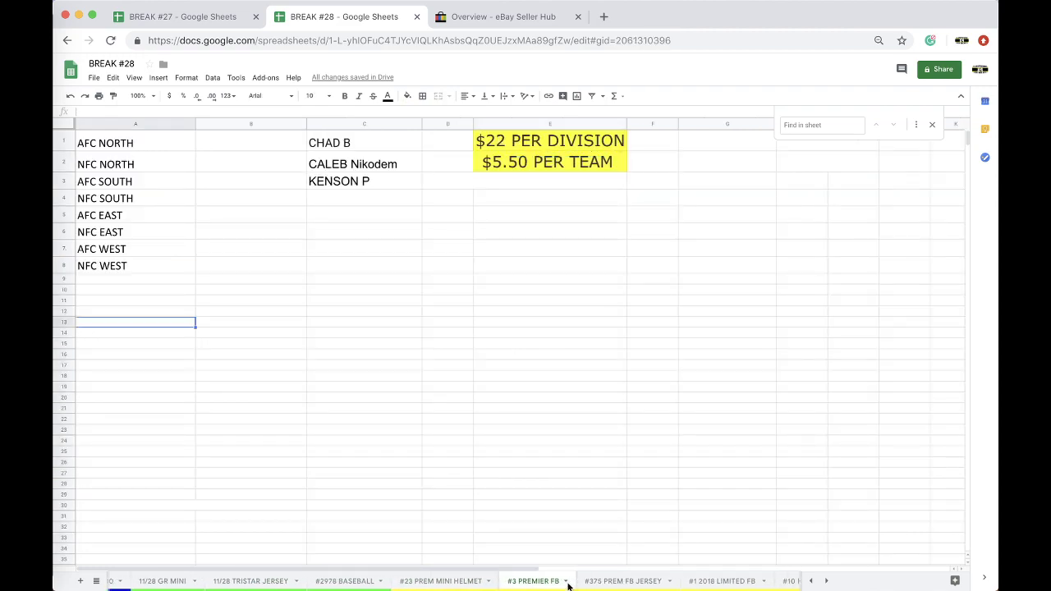
pyautogui.click(585, 581)
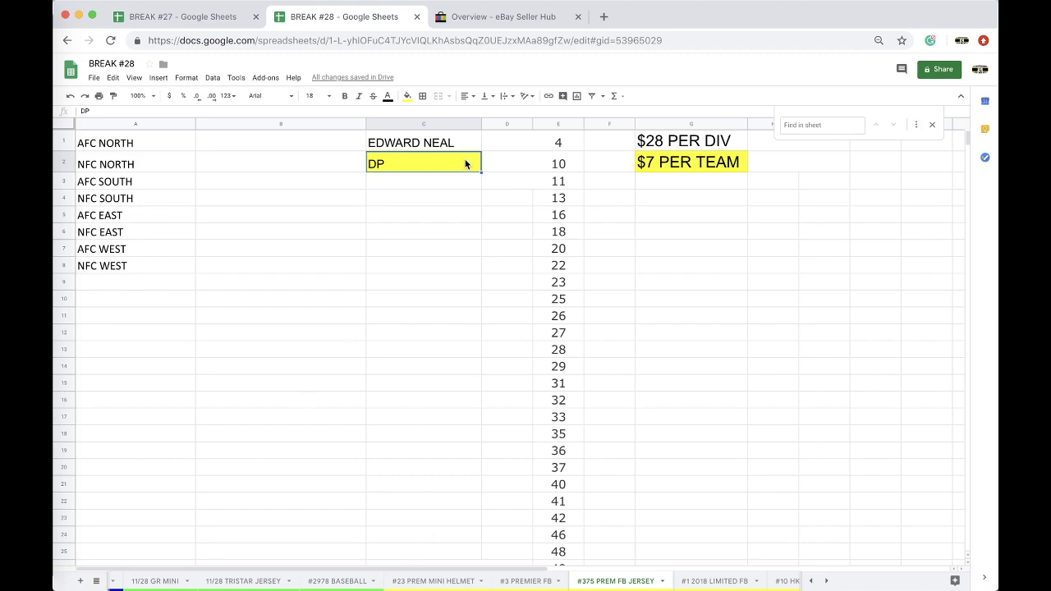
pyautogui.press('Delete')
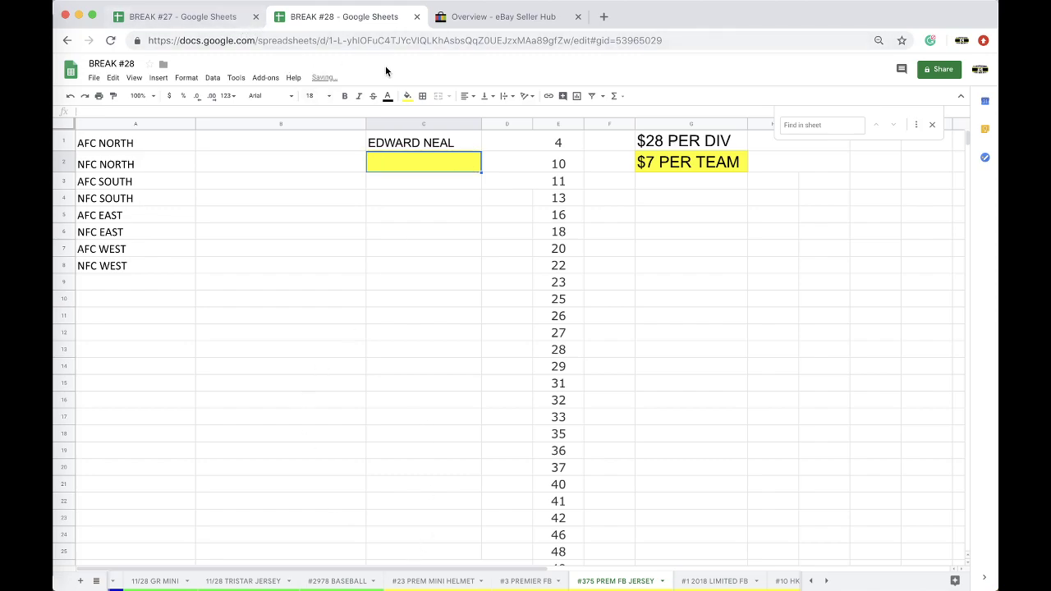
pyautogui.click(407, 95)
pyautogui.click(415, 113)
# Step: Paste the initials into A10 with no fill, then view the 11/28 GR MINI sheet
pyautogui.click(120, 300)
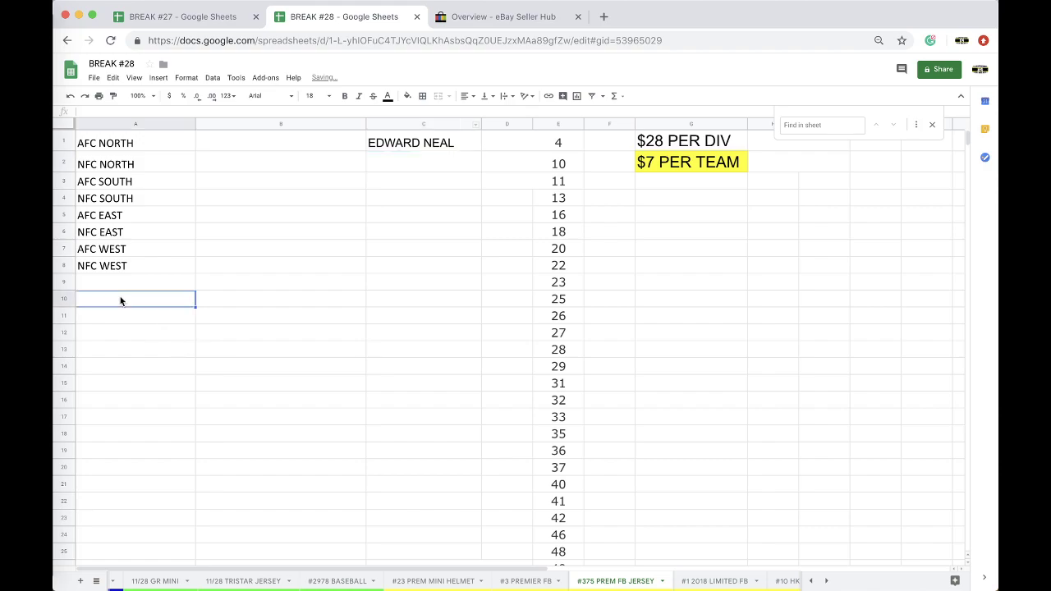
pyautogui.press('super+v')
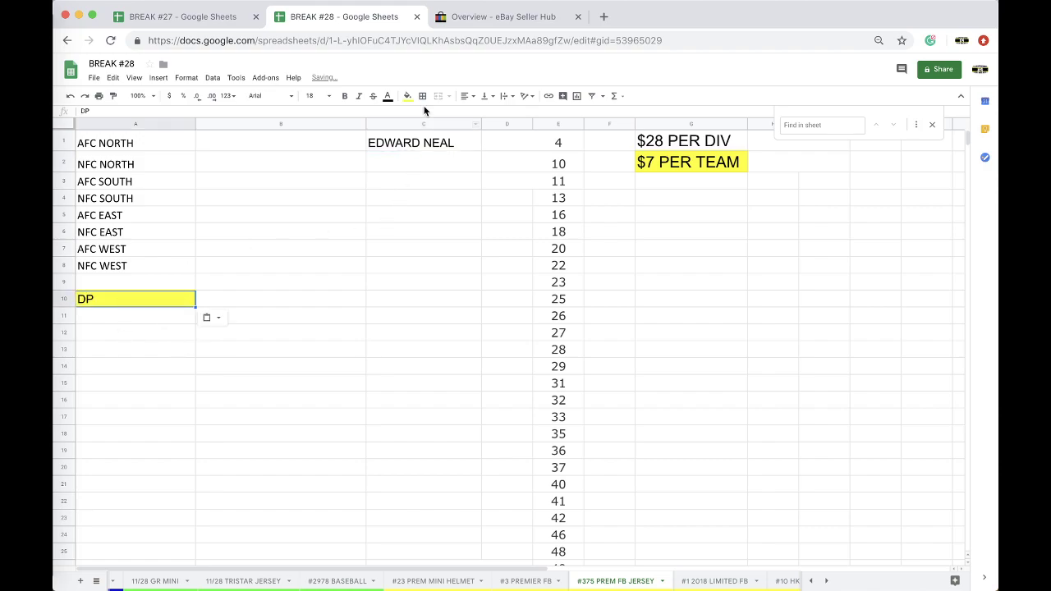
pyautogui.click(407, 96)
pyautogui.click(415, 112)
pyautogui.hscroll(-2, 318, 585)
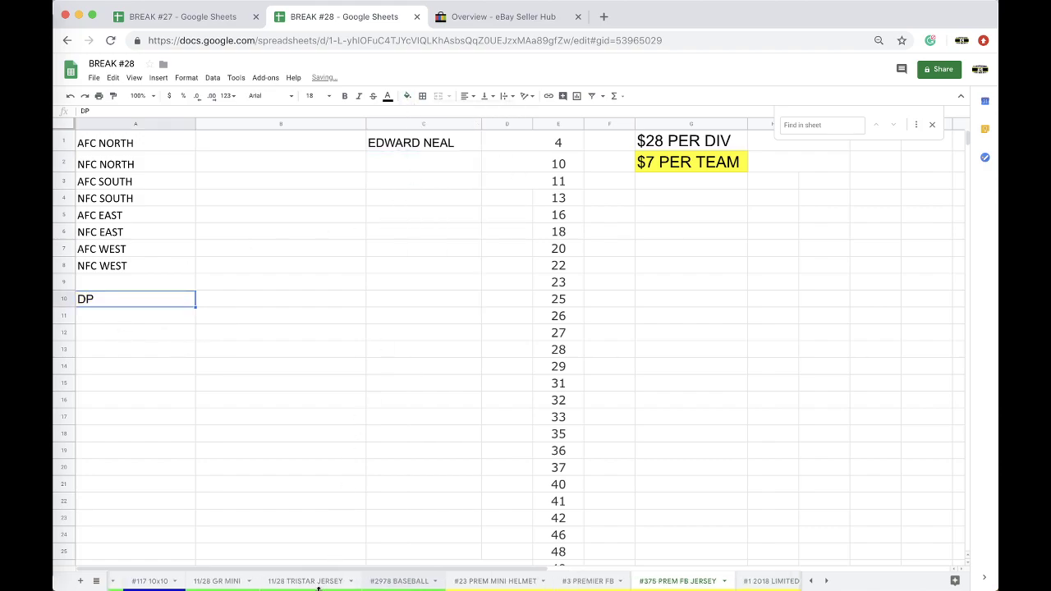
pyautogui.click(261, 585)
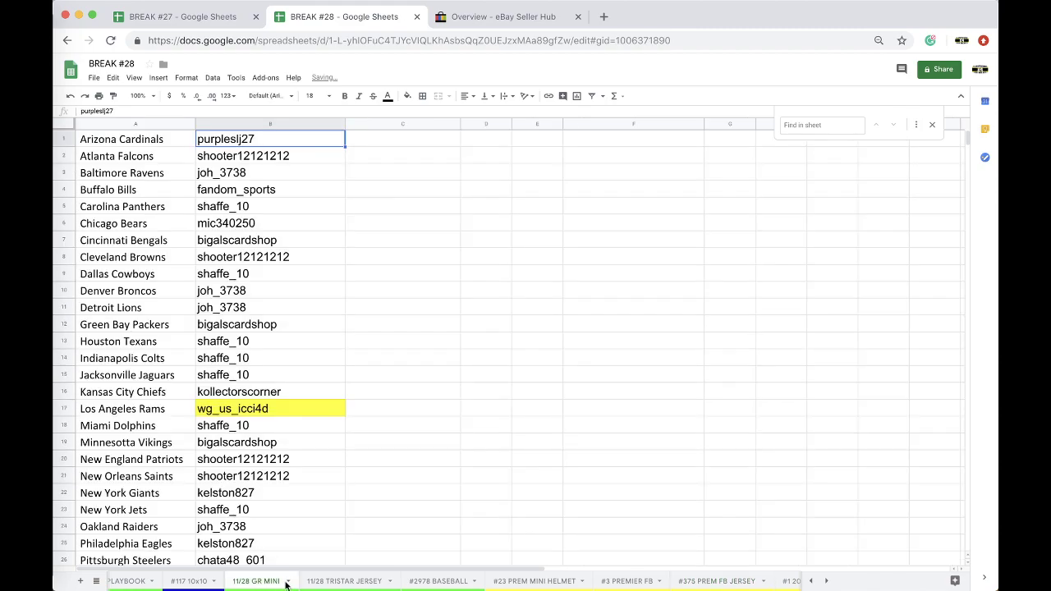
# Step: On 11/28 TRISTAR JERSEY, reset the fill of B20:B21 and delete the $15 in C20
pyautogui.click(347, 583)
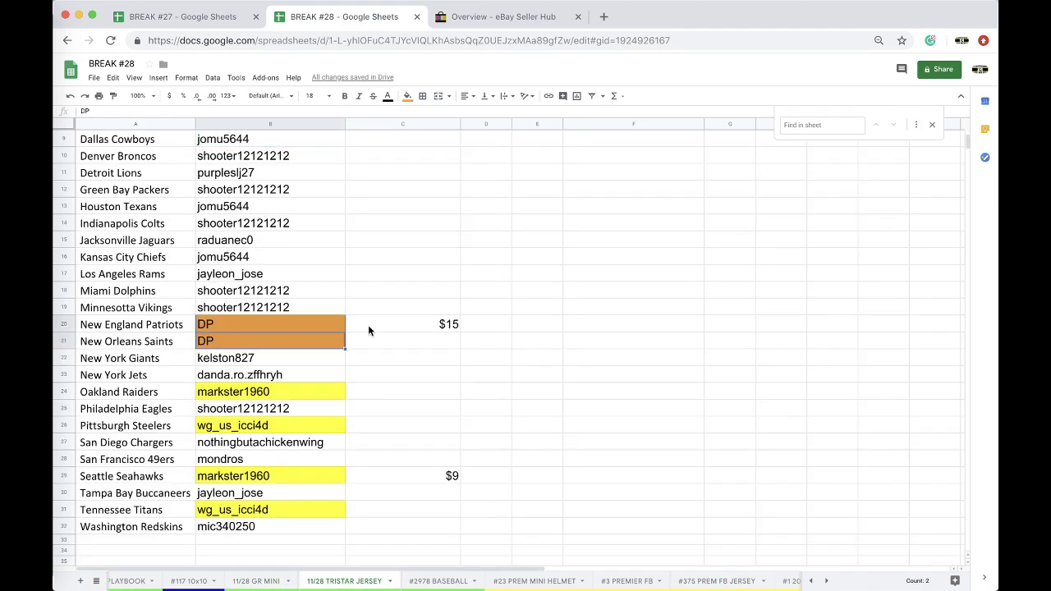
pyautogui.click(408, 95)
pyautogui.click(425, 113)
pyautogui.click(422, 339)
pyautogui.click(419, 325)
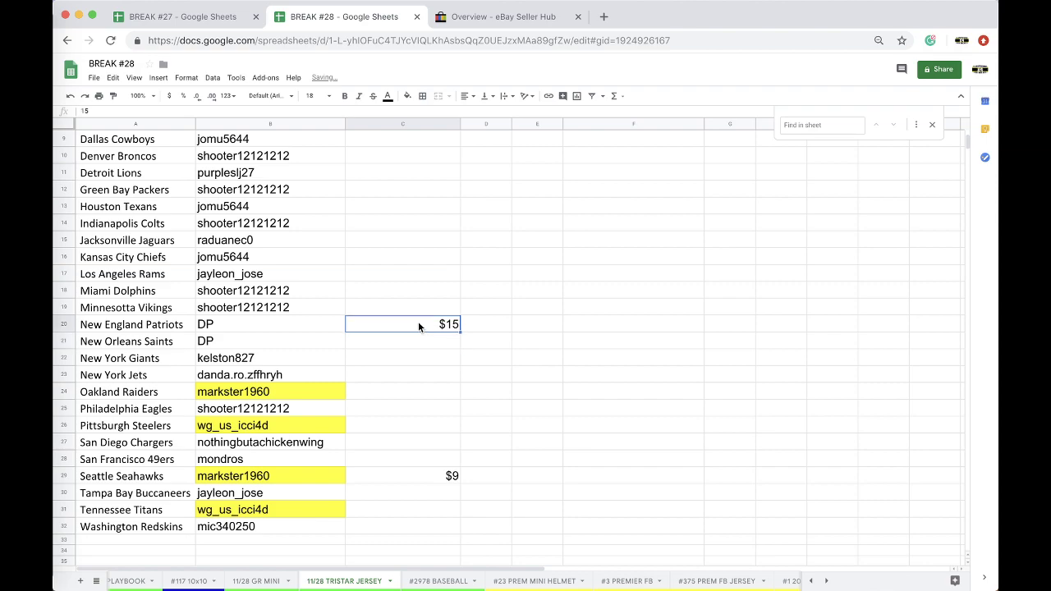
pyautogui.press('BackSpace')
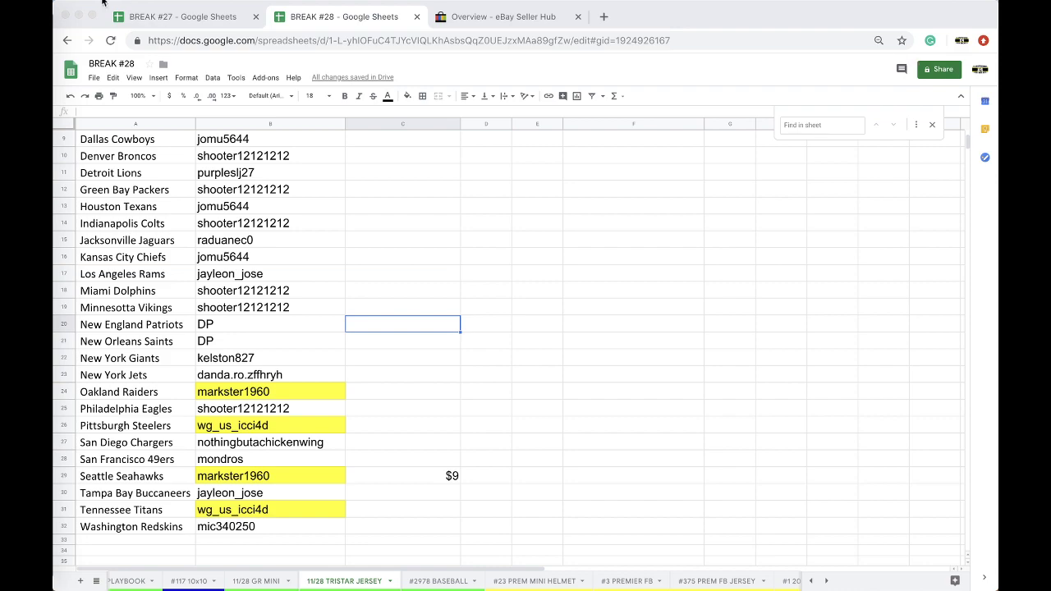
pyautogui.scroll(3, 387, 406)
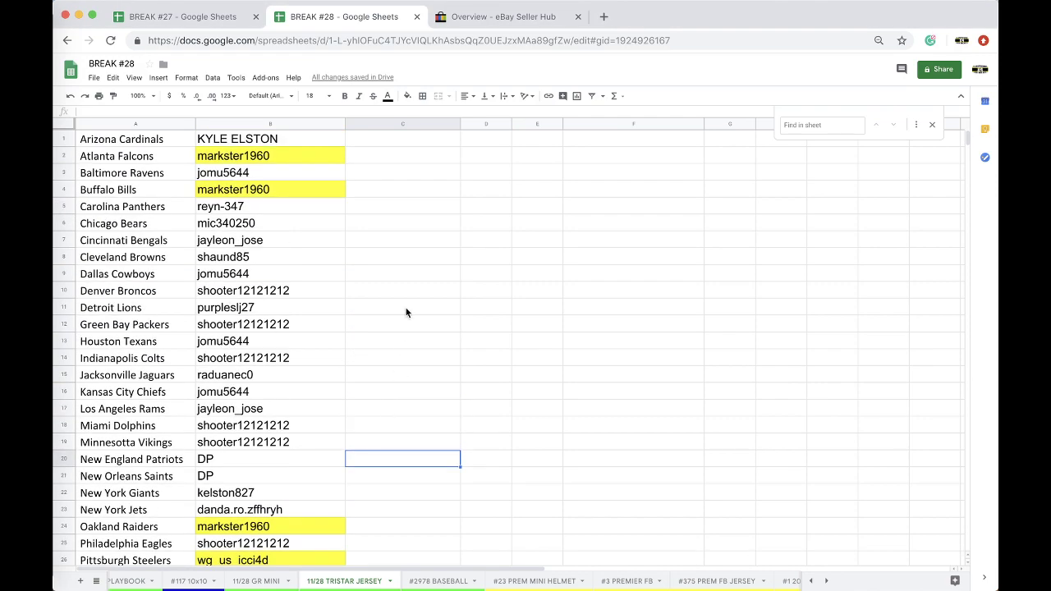
pyautogui.click(394, 190)
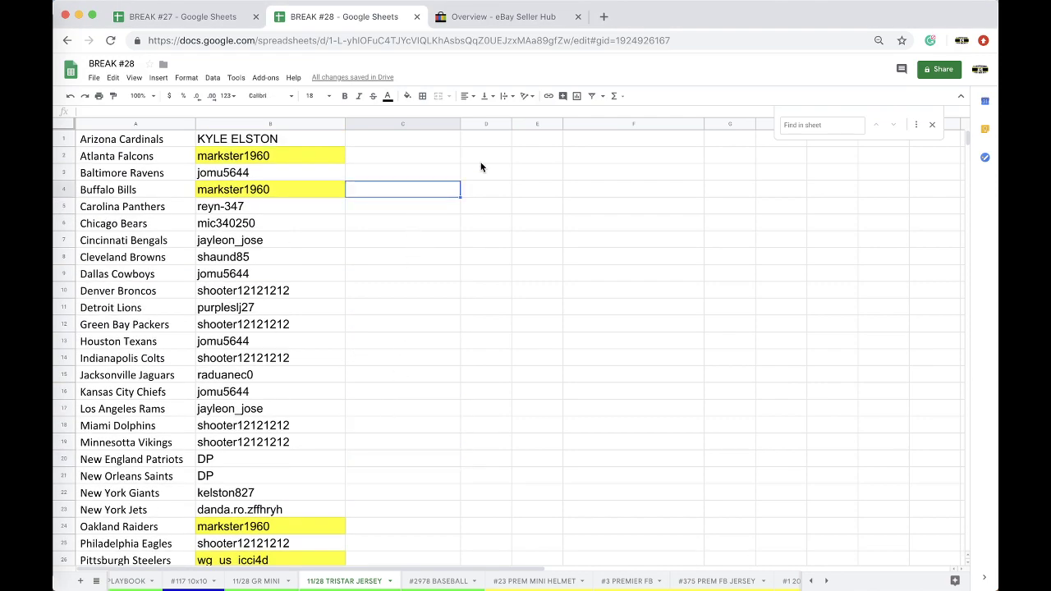
pyautogui.write('$5')
pyautogui.click(415, 218)
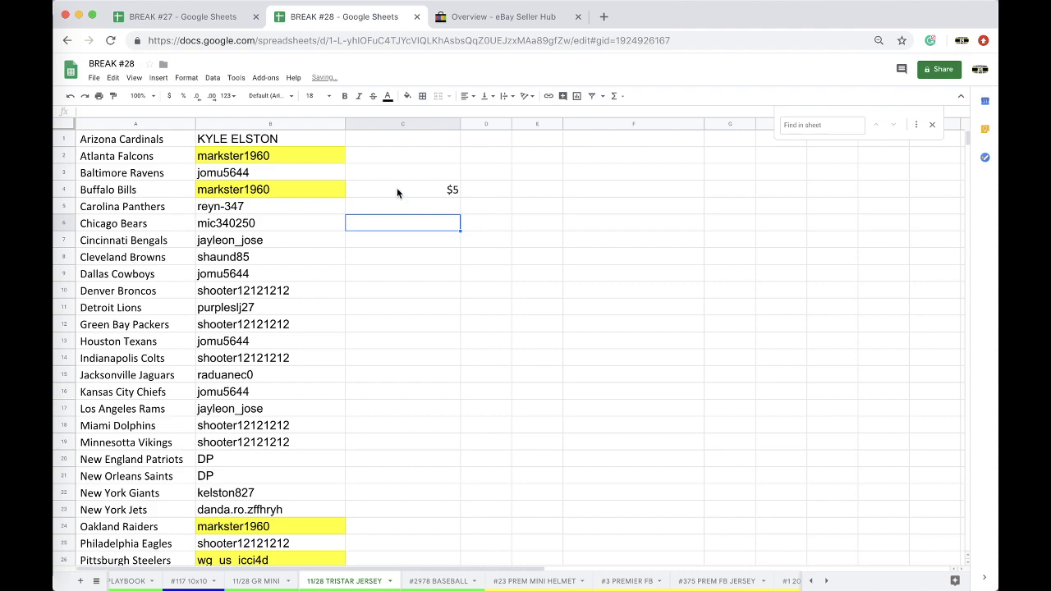
pyautogui.click(397, 190)
pyautogui.hotkey('ctrl', 'c')
pyautogui.click(394, 156)
pyautogui.hotkey('ctrl', 'v')
pyautogui.scroll(-2, 410, 328)
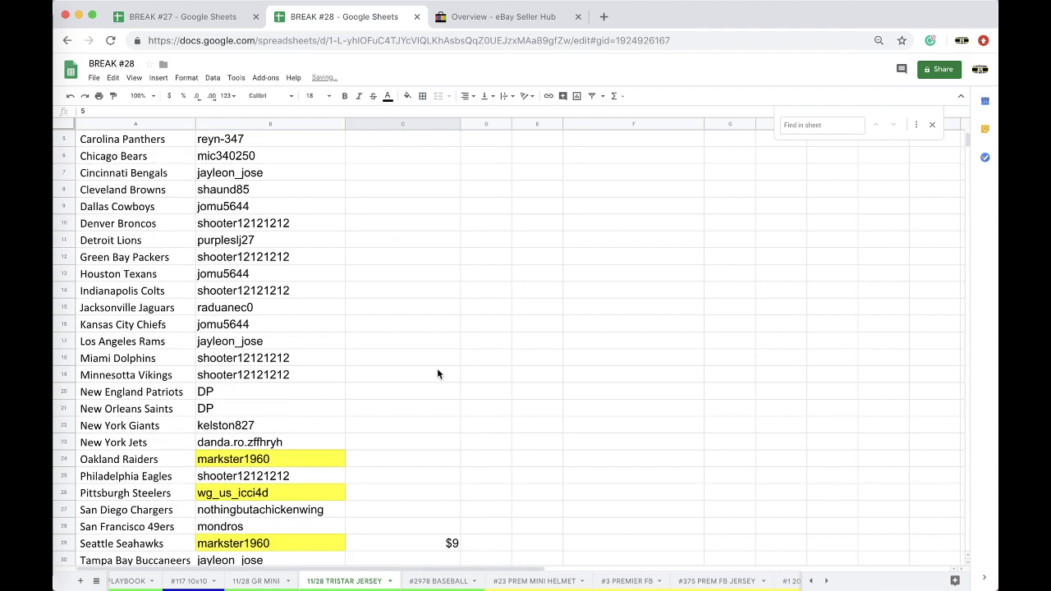
pyautogui.click(416, 464)
pyautogui.hotkey('ctrl', 'v')
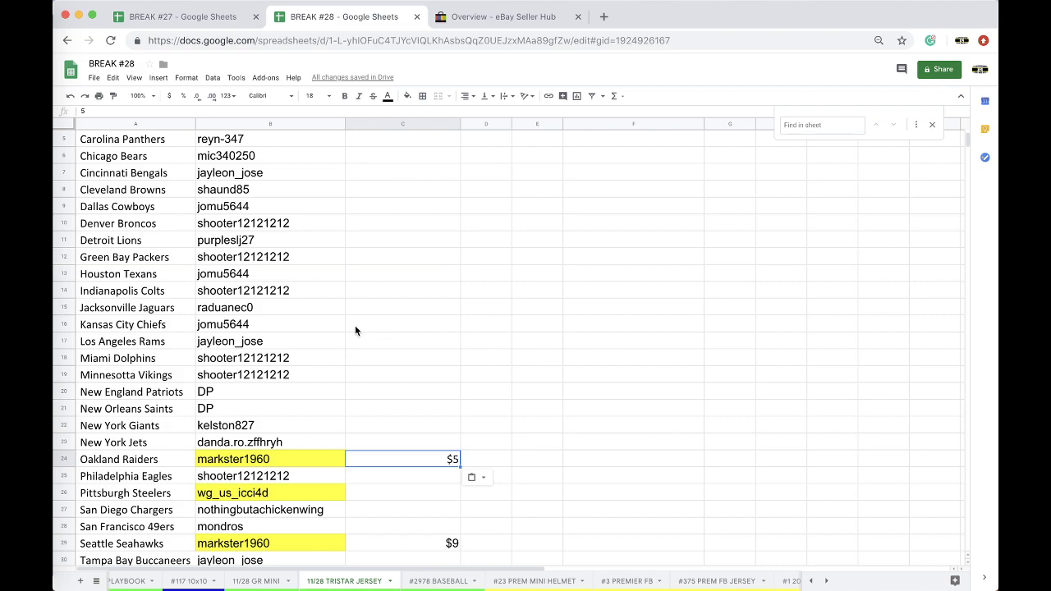
pyautogui.scroll(-2, 353, 419)
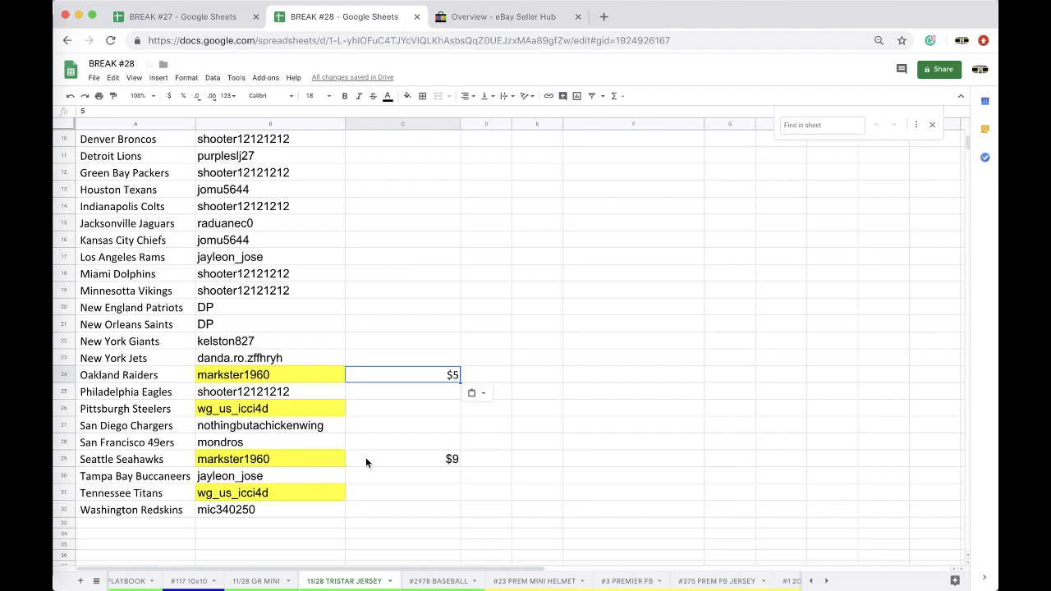
pyautogui.scroll(2, 365, 462)
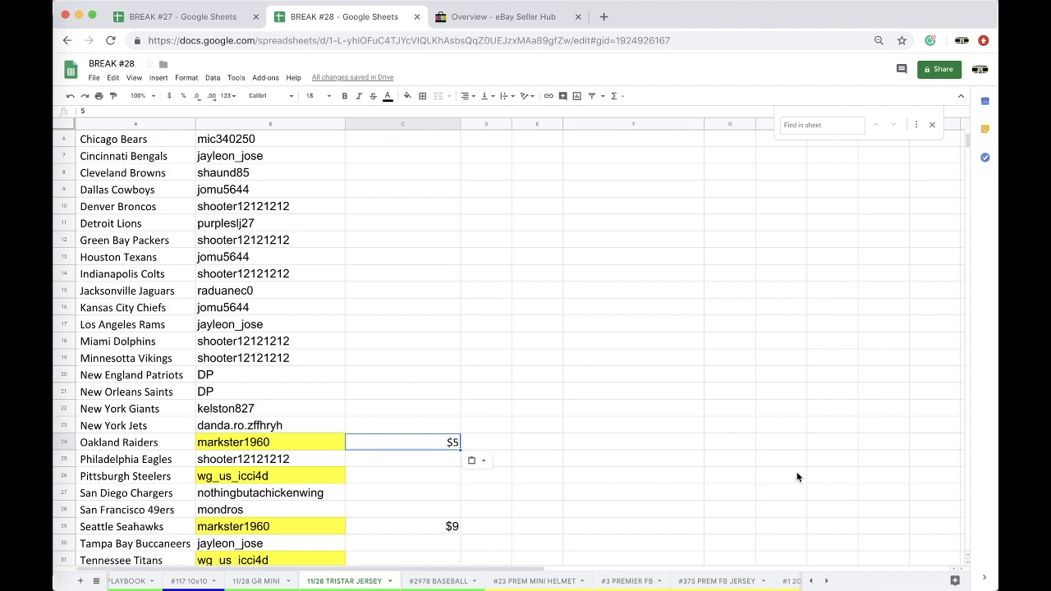
pyautogui.scroll(-4, 475, 426)
pyautogui.scroll(3, 475, 425)
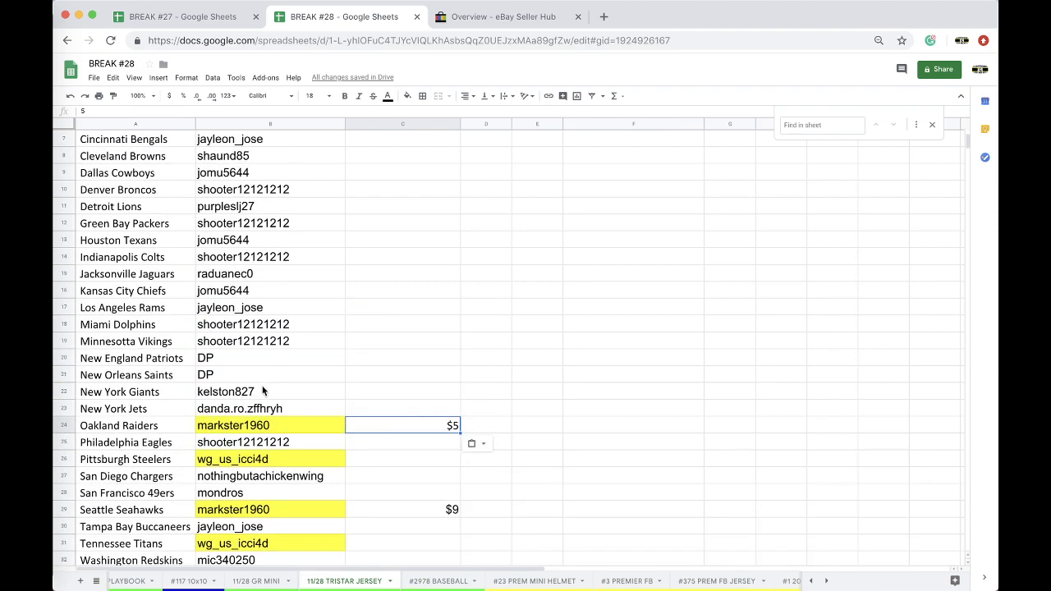
pyautogui.moveTo(252, 354); pyautogui.dragTo(251, 375)
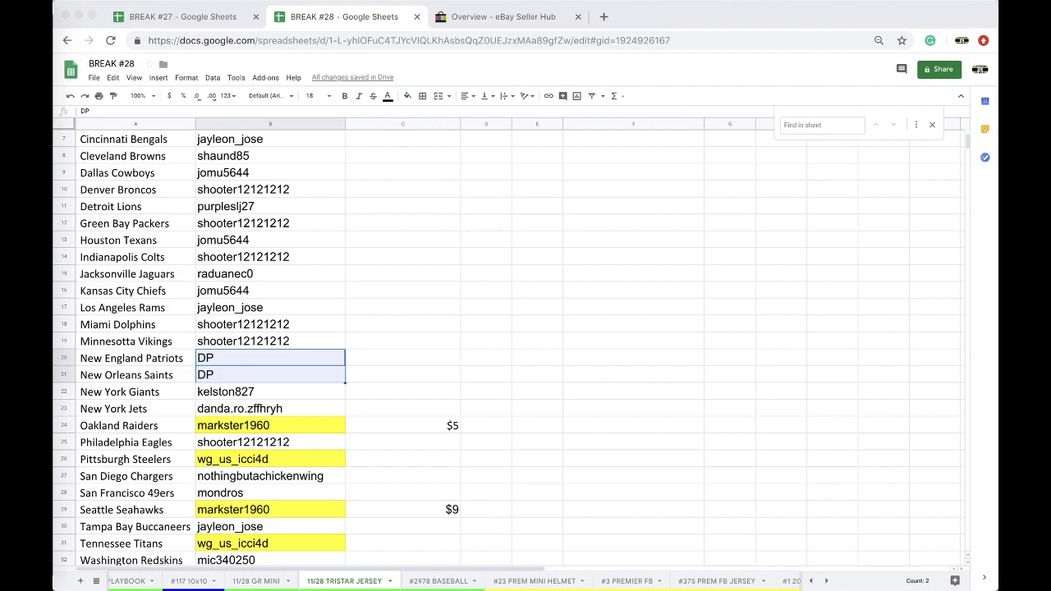
pyautogui.scroll(-1, 375, 410)
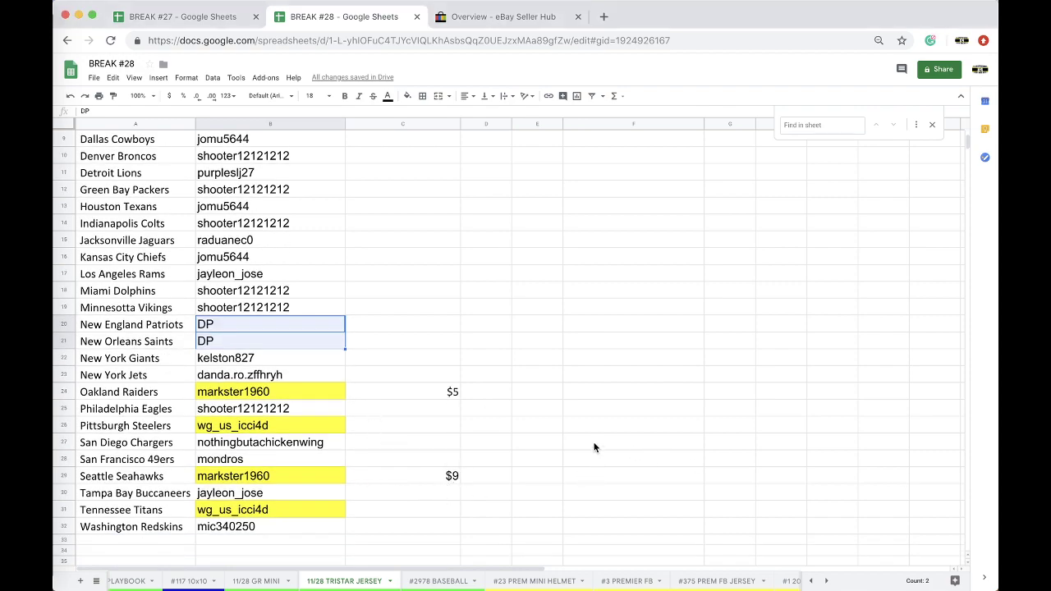
pyautogui.click(418, 396)
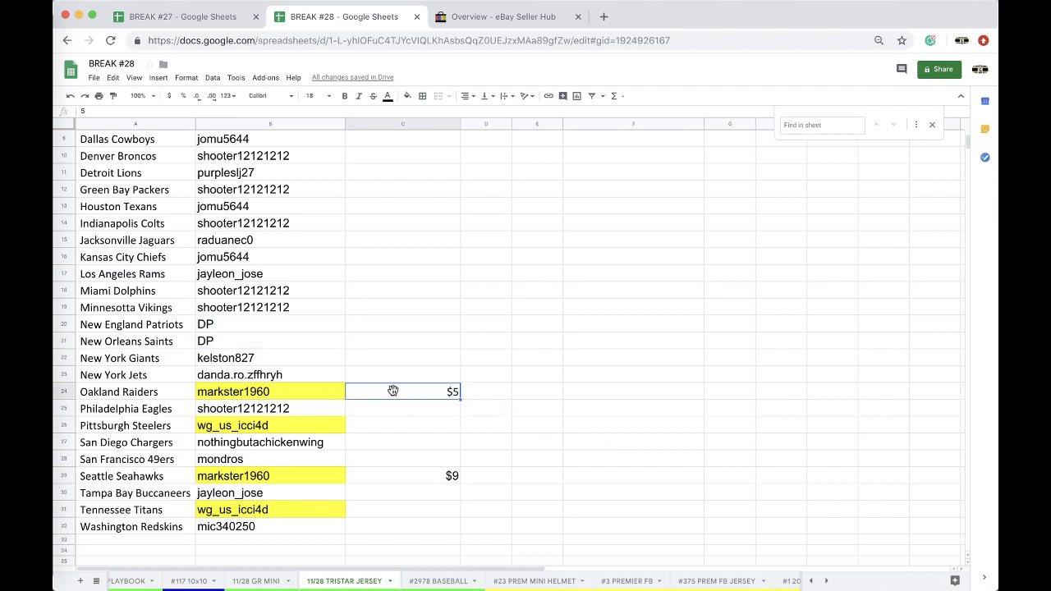
pyautogui.scroll(4, 392, 386)
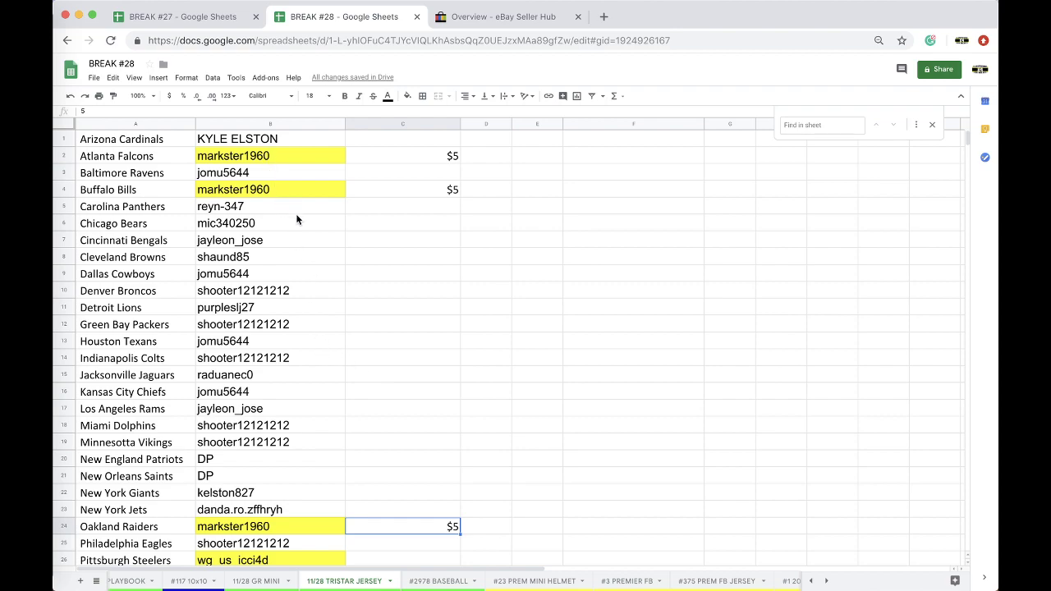
pyautogui.scroll(-2, 299, 219)
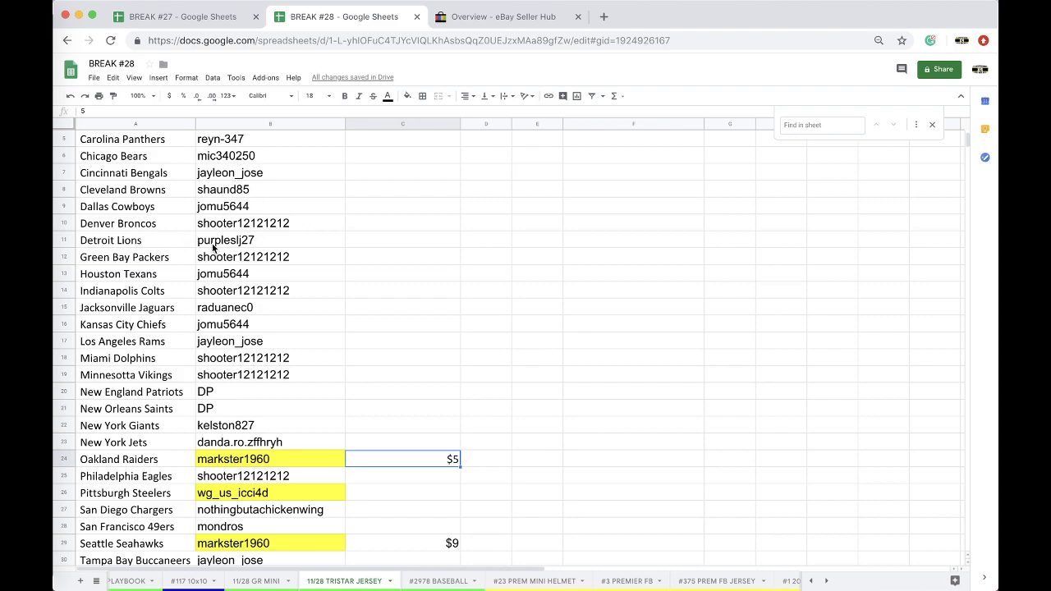
pyautogui.scroll(-5, 244, 284)
# Step: Enter the Seattle Seahawks buyer's real name in B29 and fill it orange
pyautogui.click(271, 307)
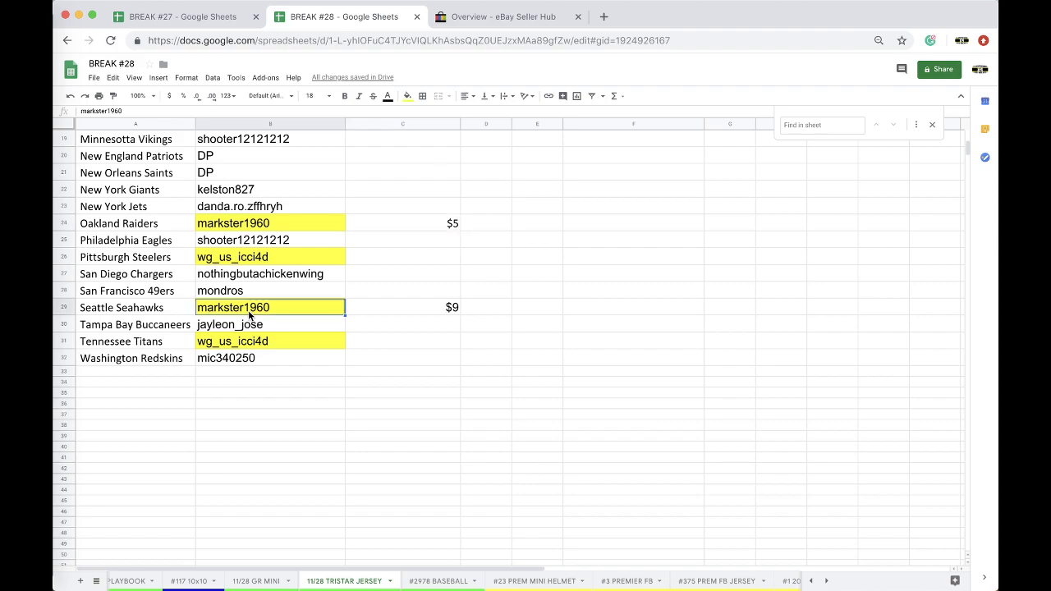
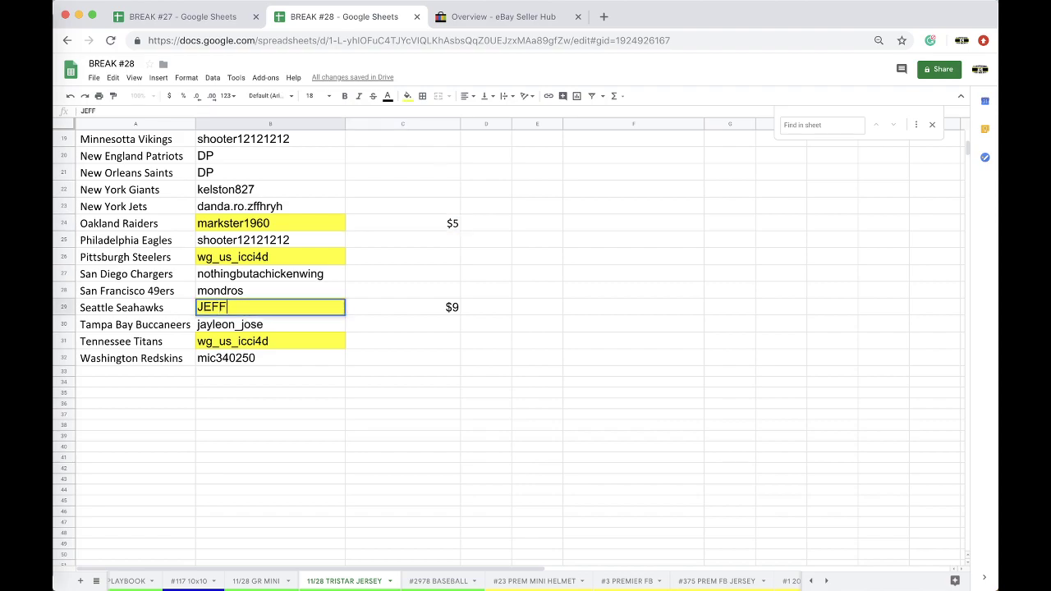
pyautogui.click(395, 262)
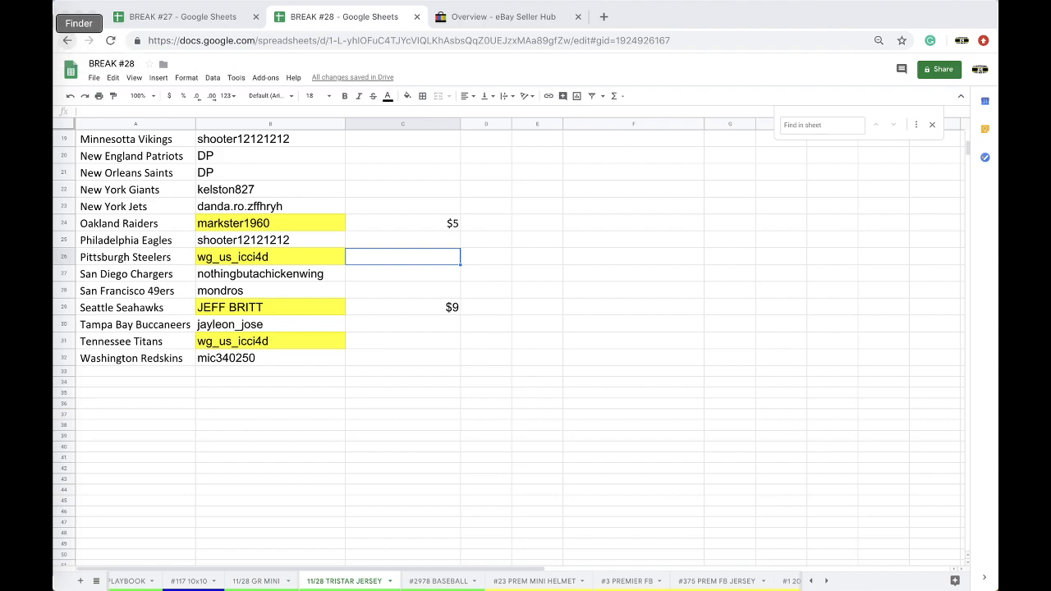
pyautogui.click(356, 311)
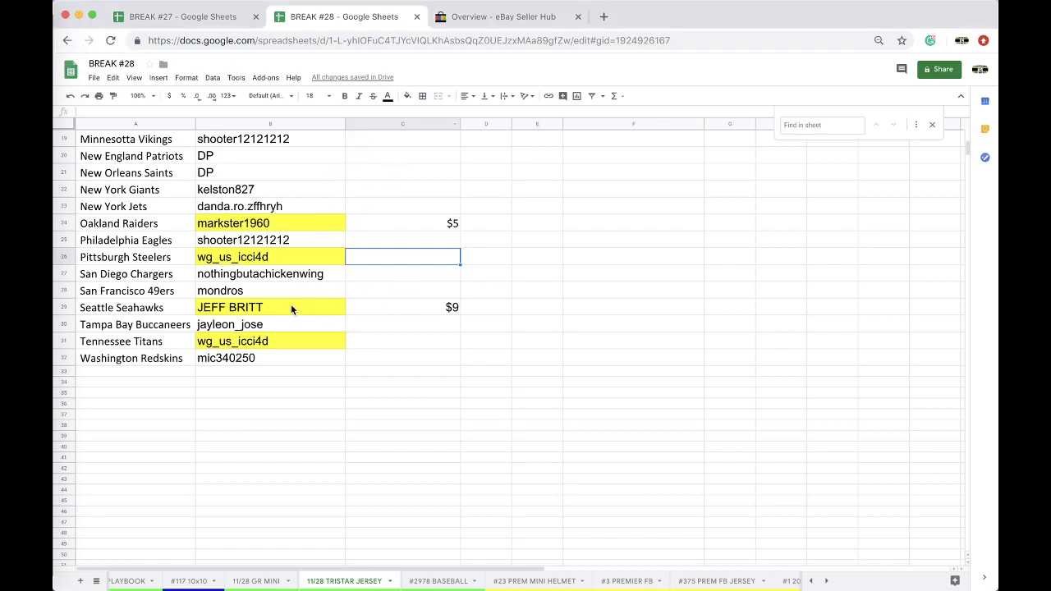
pyautogui.click(292, 307)
pyautogui.click(406, 96)
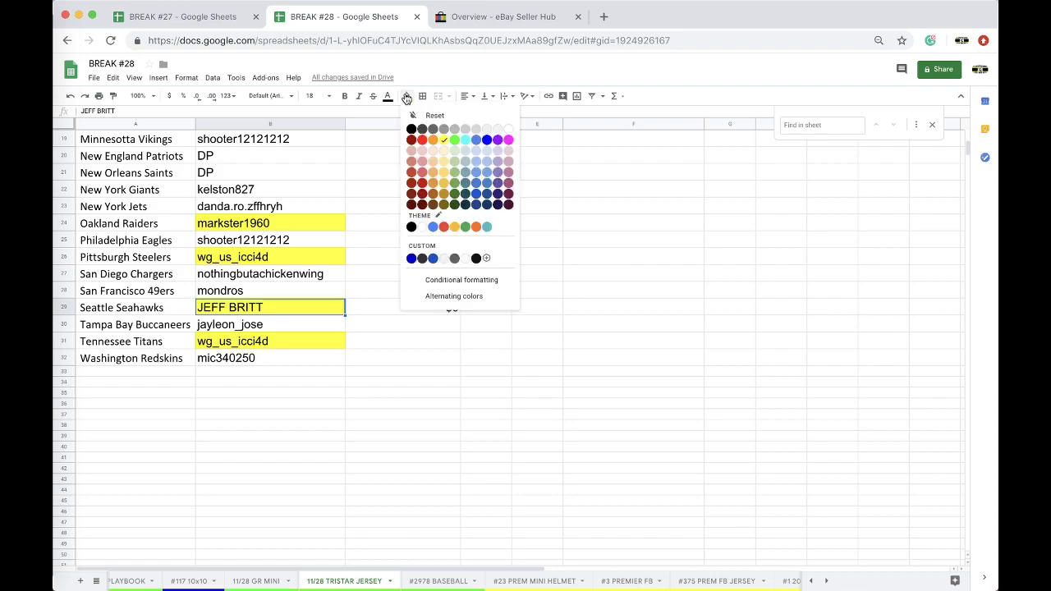
pyautogui.click(434, 141)
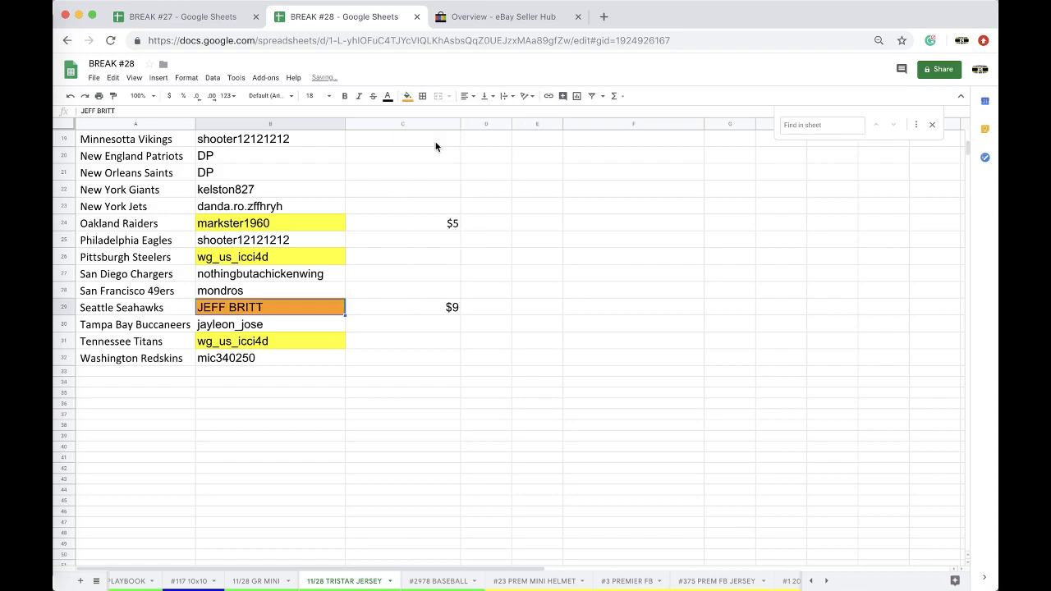
pyautogui.scroll(2, 182, 295)
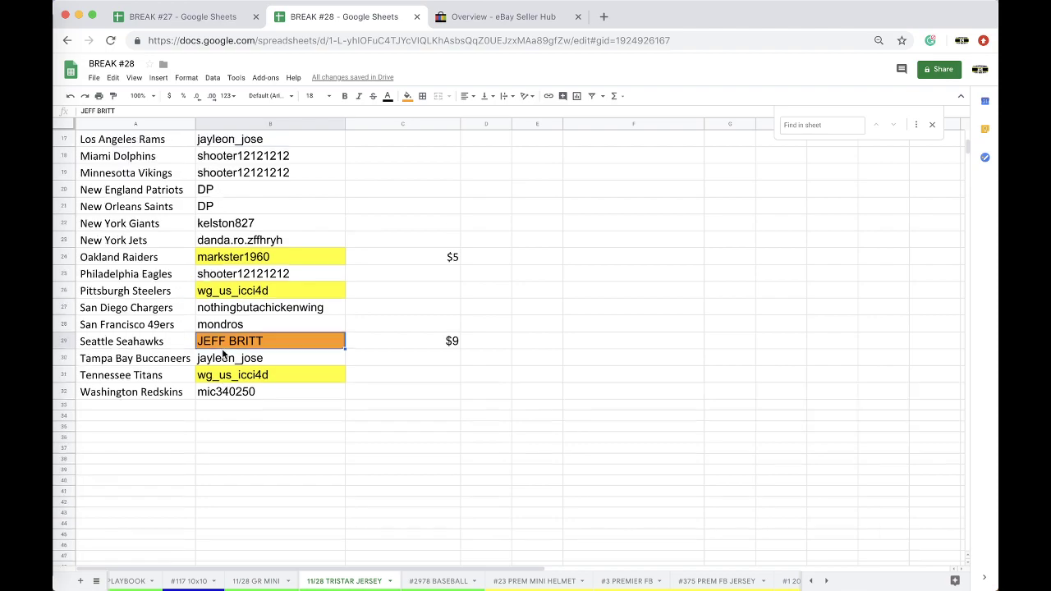
# Step: Enter the Oakland Raiders buyer's real name in B24 and fill it orange
pyautogui.click(276, 275)
pyautogui.write('NATE P')
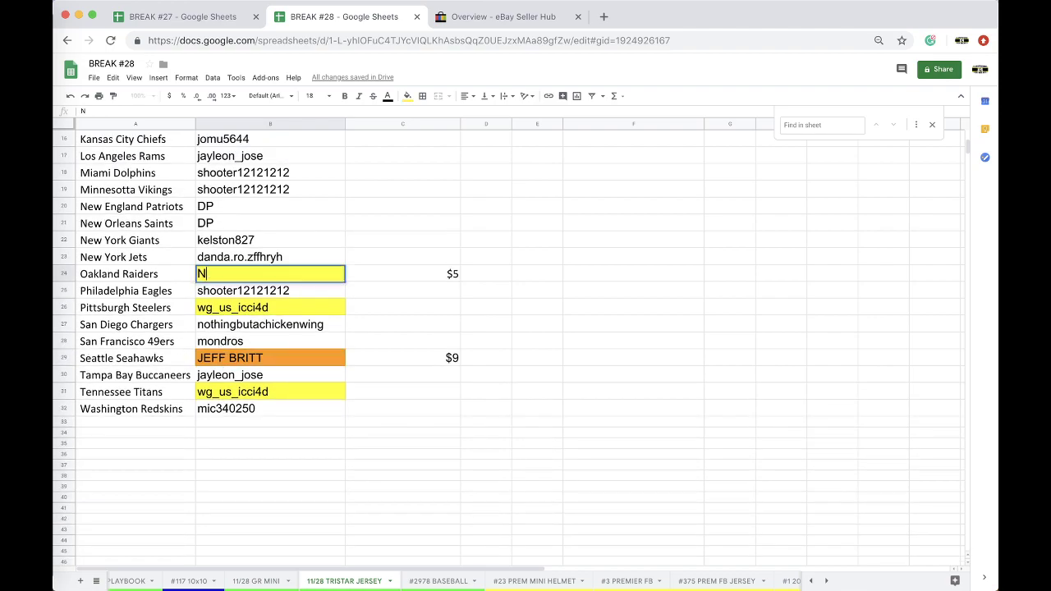
pyautogui.write('77')
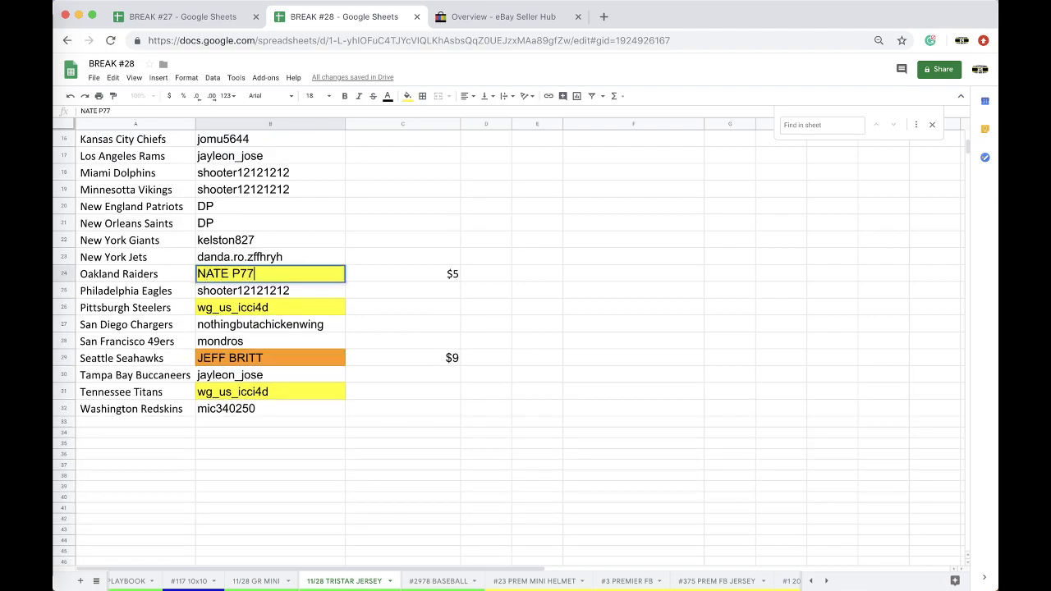
pyautogui.click(365, 306)
pyautogui.click(331, 275)
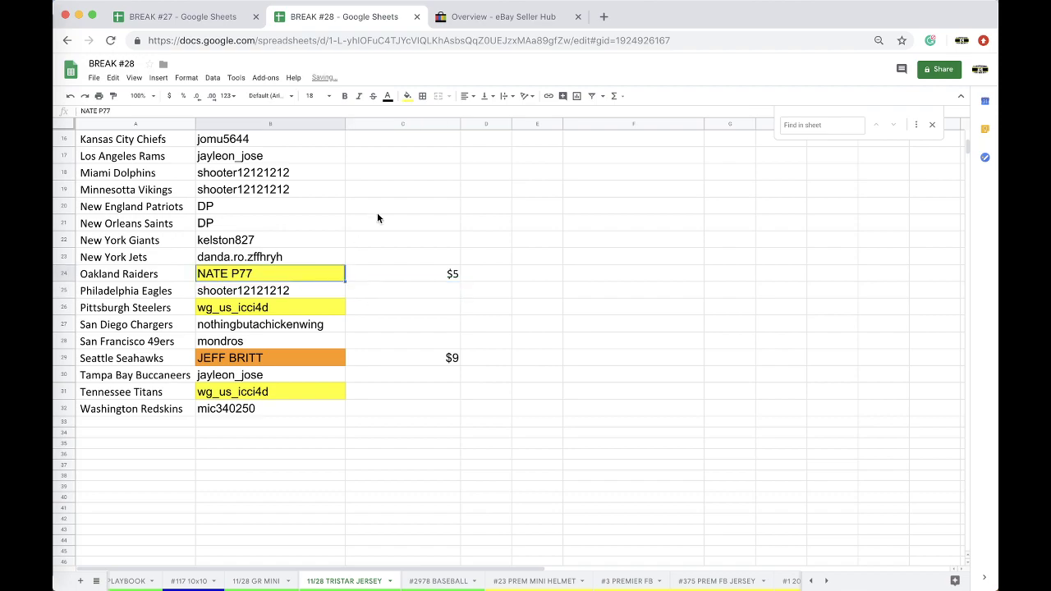
pyautogui.click(408, 96)
pyautogui.click(432, 143)
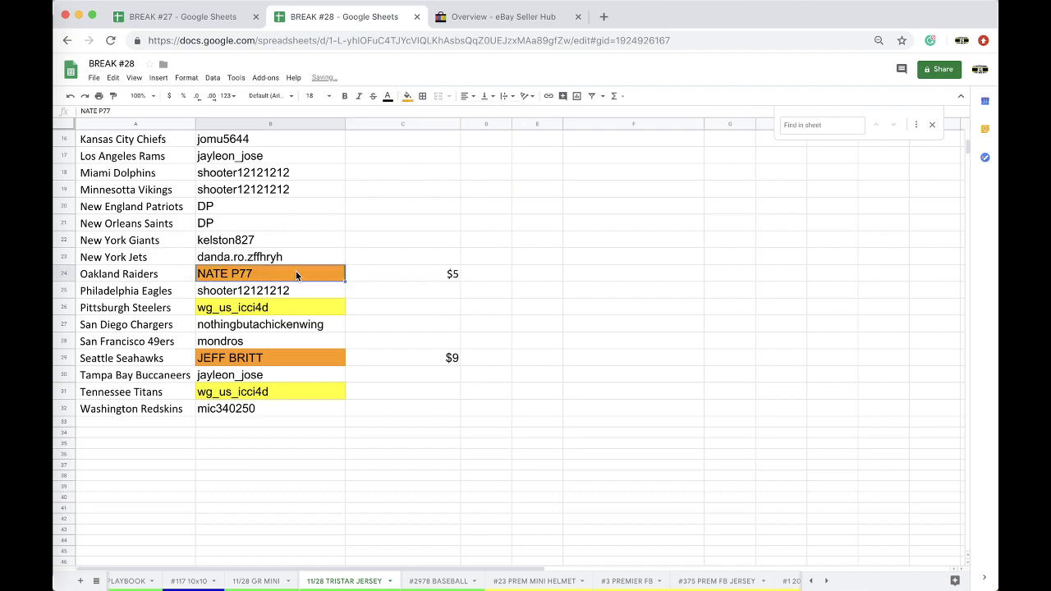
pyautogui.scroll(5, 296, 271)
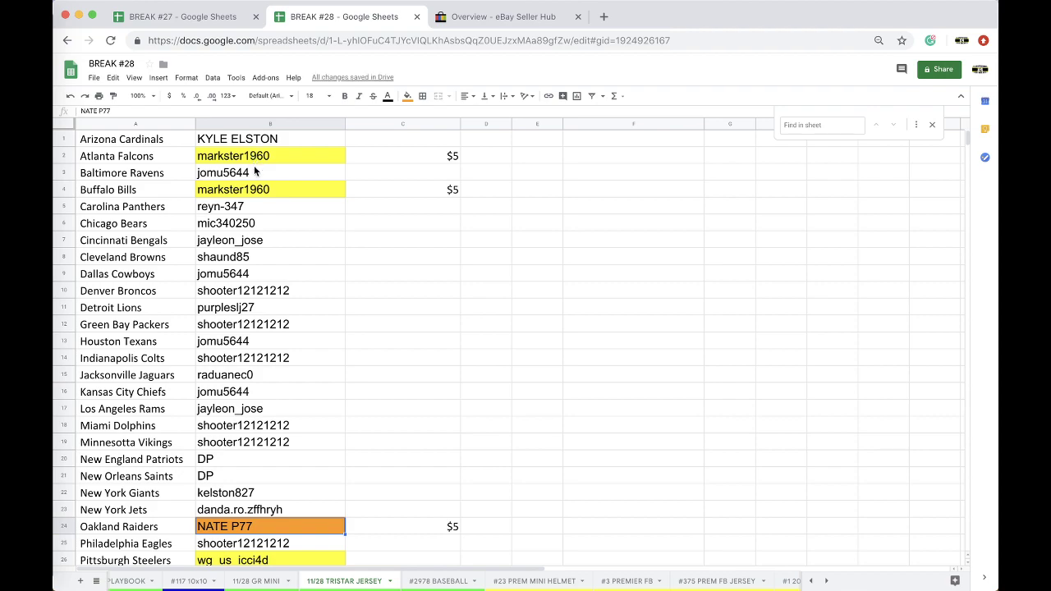
pyautogui.scroll(-5, 325, 247)
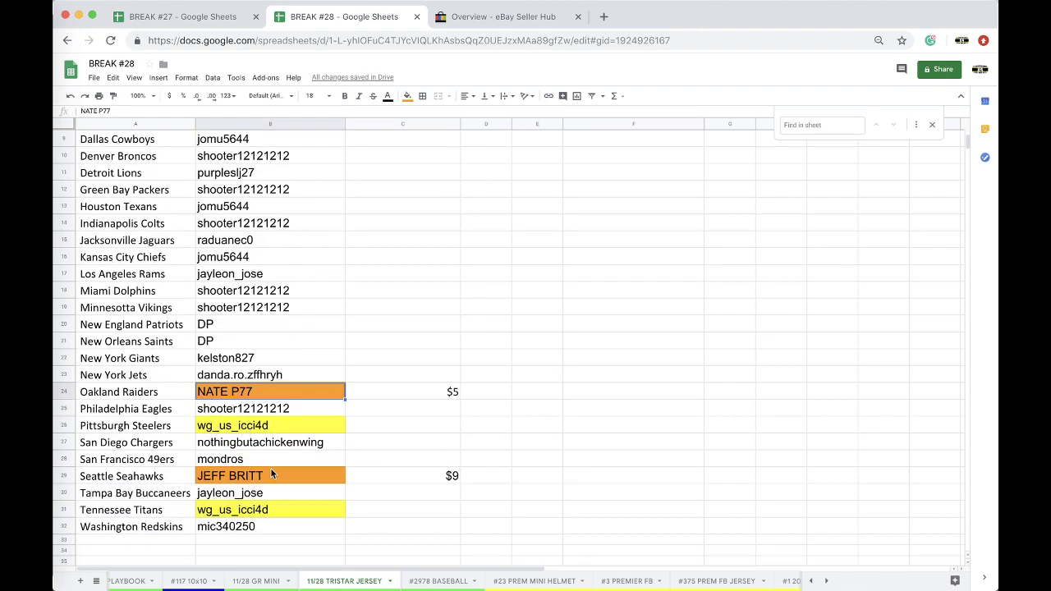
pyautogui.scroll(-2, 272, 474)
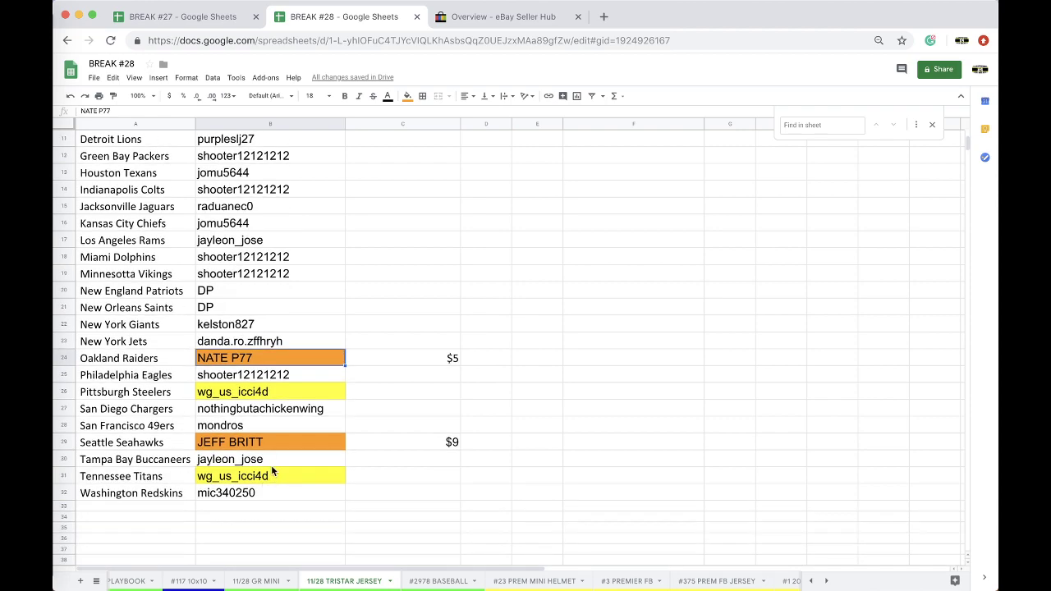
pyautogui.click(290, 436)
pyautogui.click(407, 96)
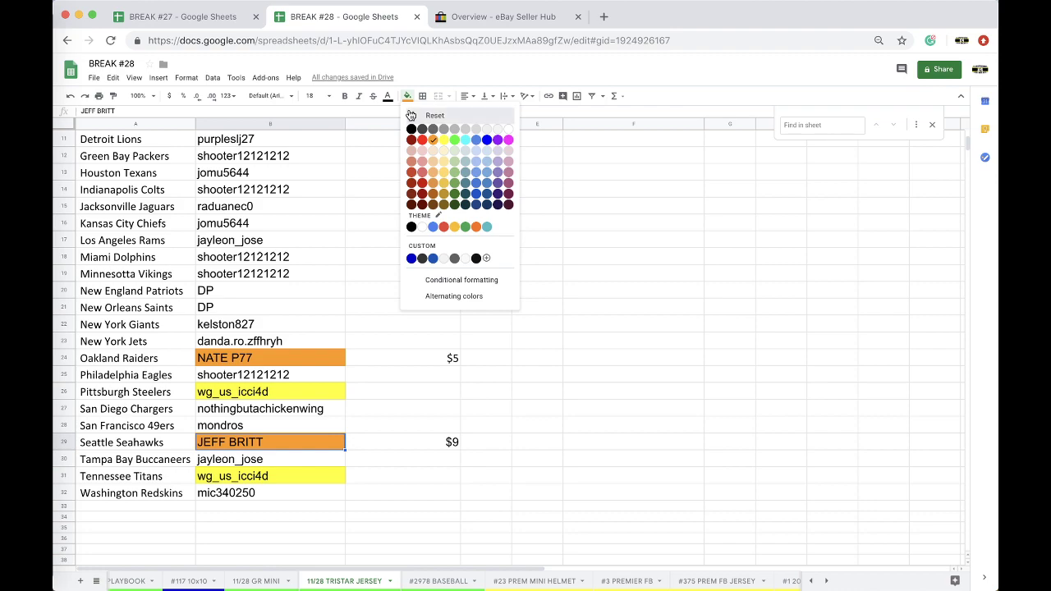
pyautogui.click(432, 115)
pyautogui.click(431, 436)
pyautogui.press('Delete')
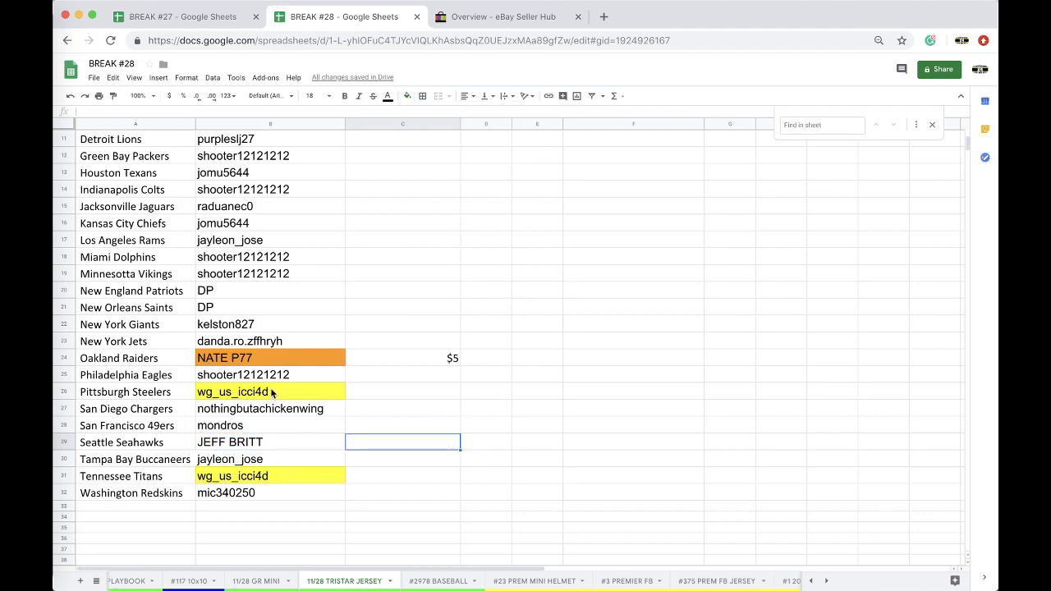
pyautogui.scroll(5, 308, 389)
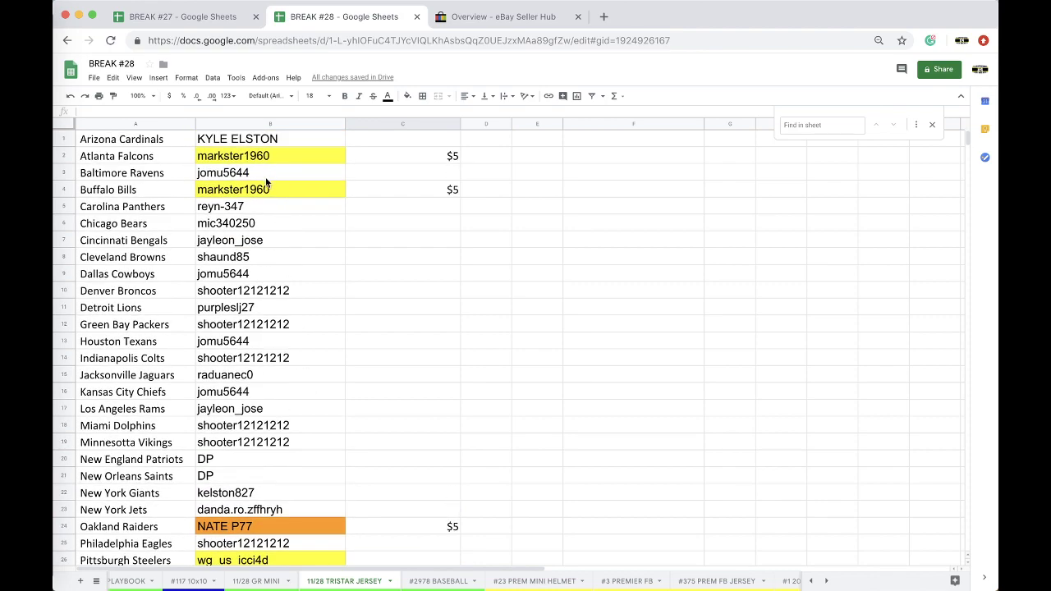
pyautogui.scroll(-5, 268, 188)
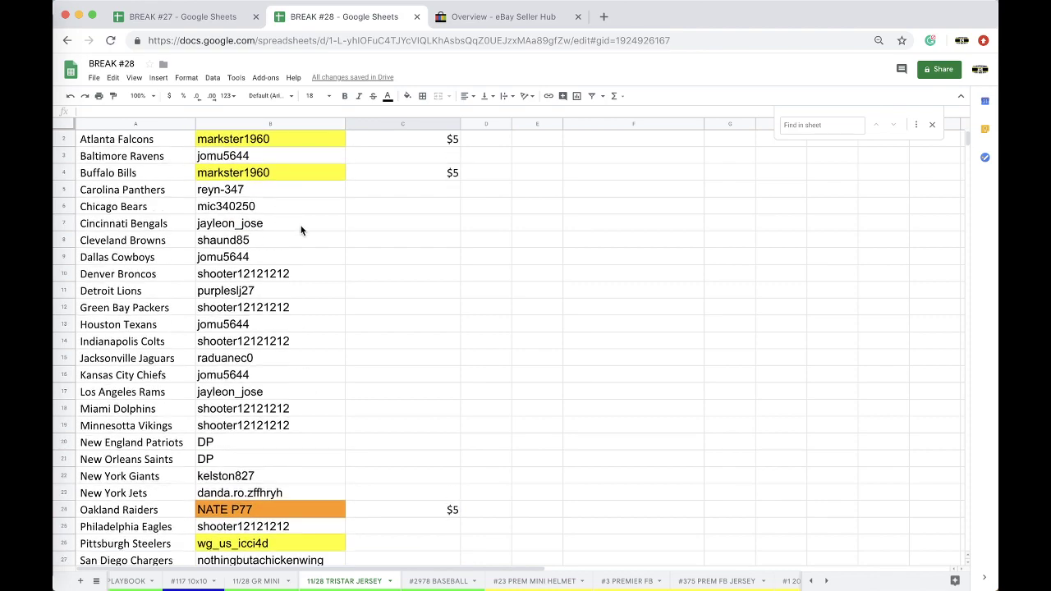
pyautogui.click(249, 454)
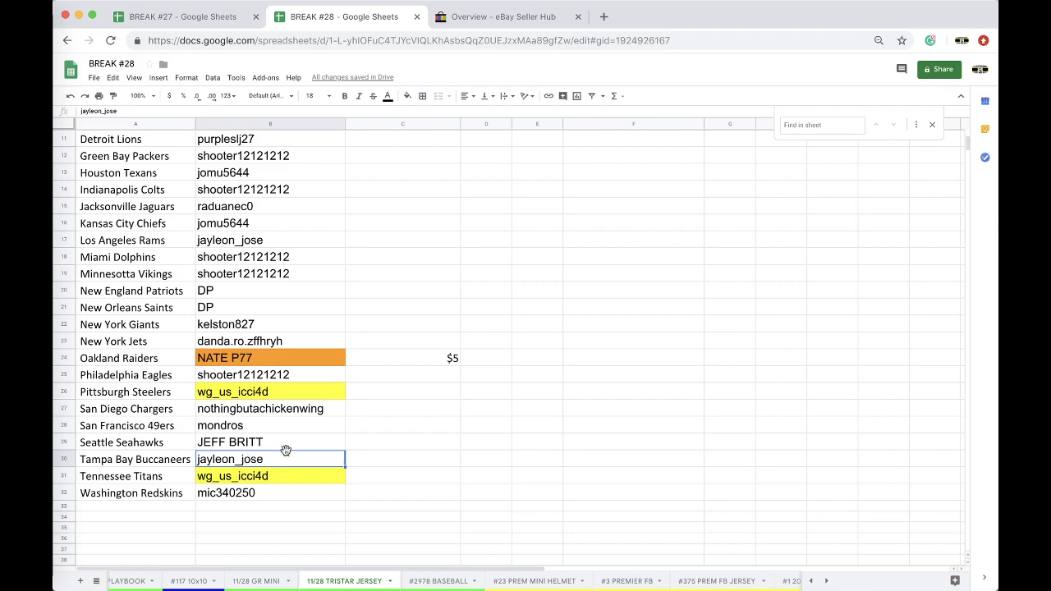
pyautogui.scroll(5, 284, 448)
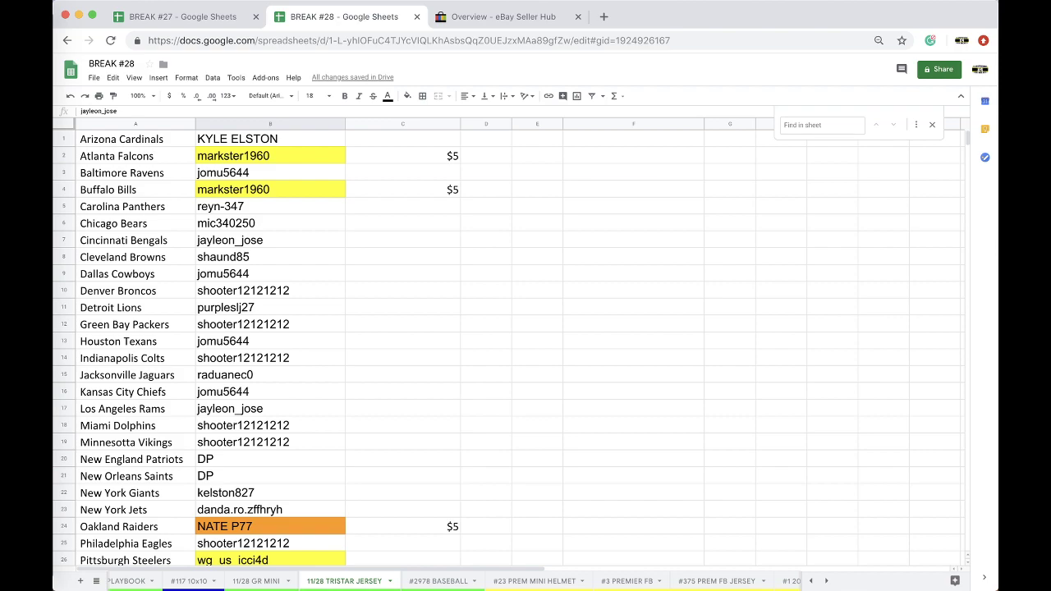
# Step: Put the Buffalo Bills buyer's real name in B4 and shade the cell orange
pyautogui.click(305, 193)
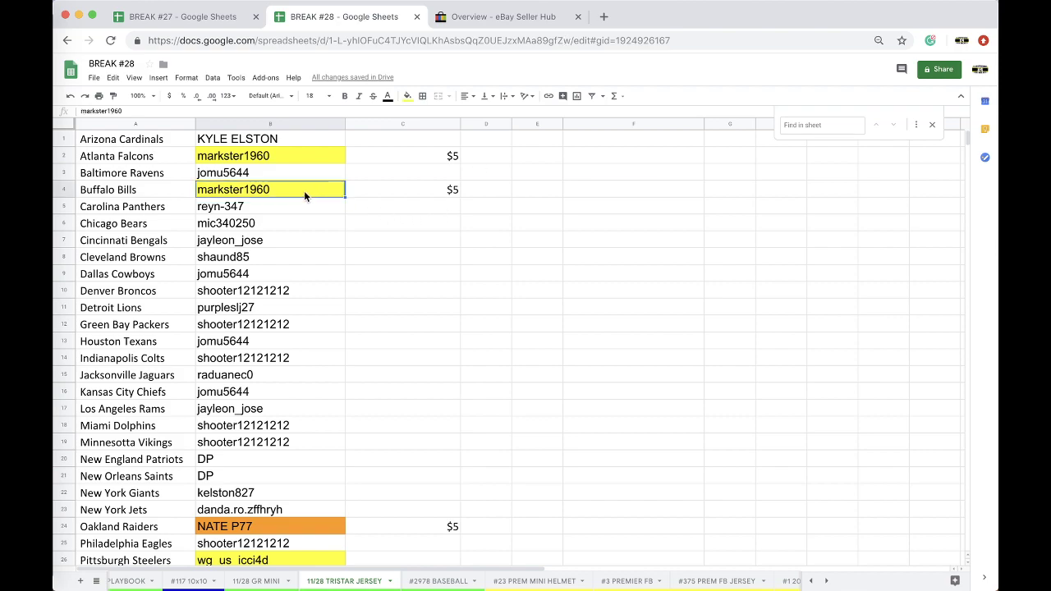
pyautogui.write('DIJ')
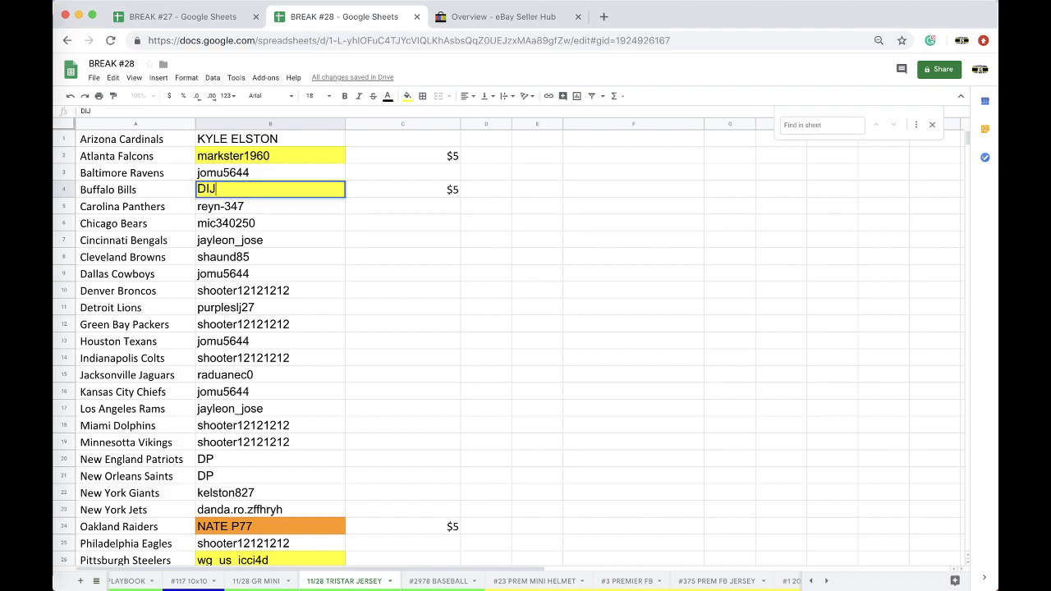
pyautogui.write('-DIE')
pyautogui.click(340, 222)
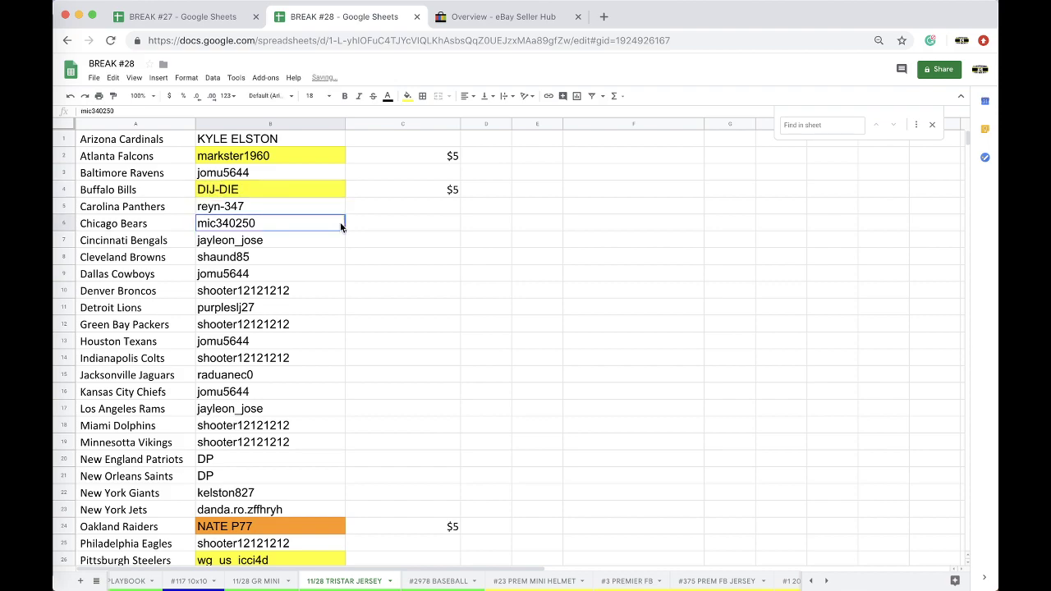
pyautogui.click(286, 193)
pyautogui.click(407, 96)
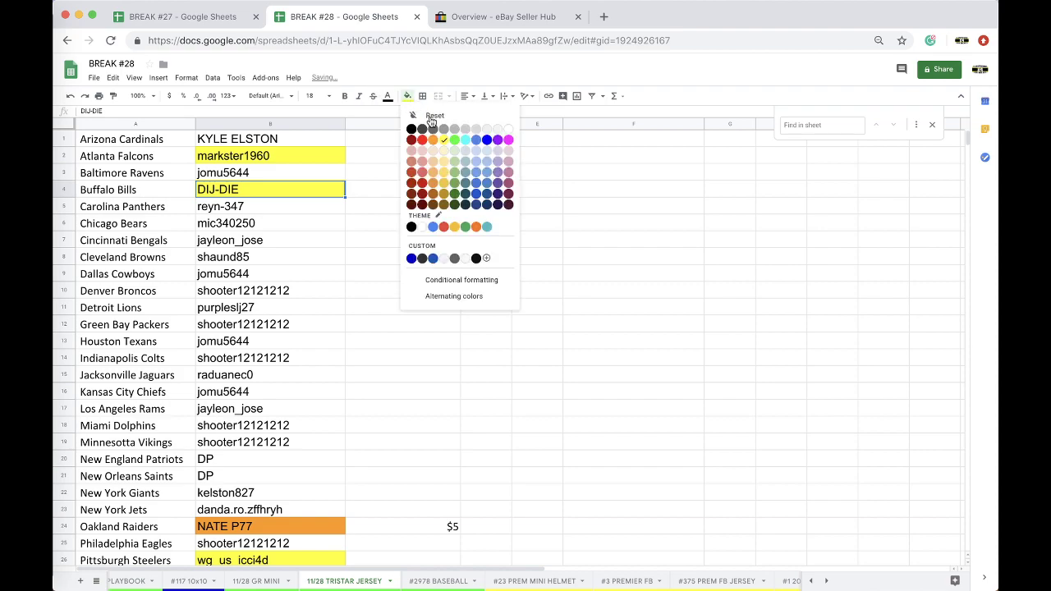
pyautogui.click(436, 141)
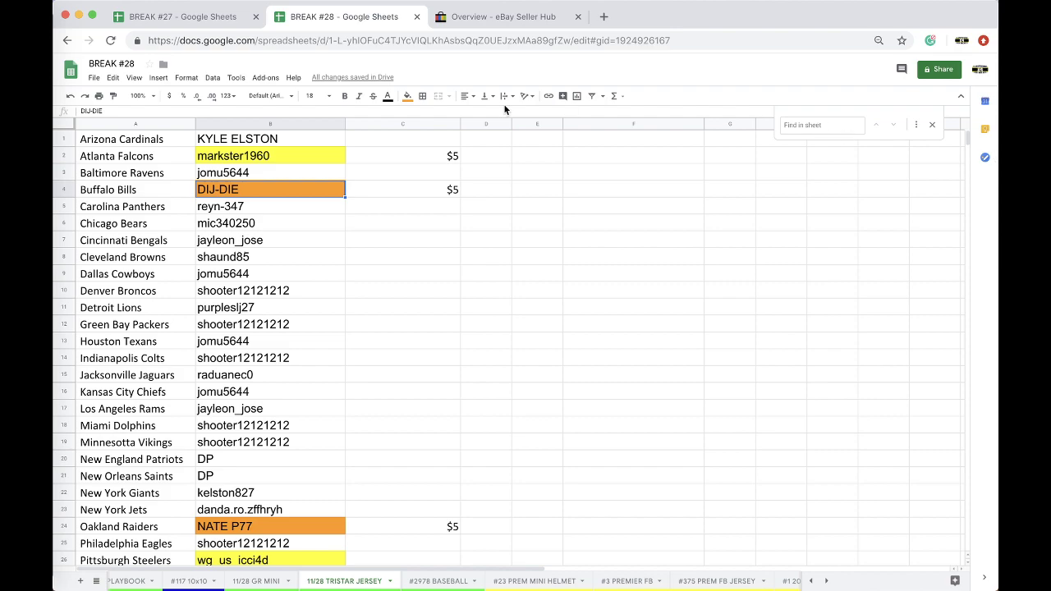
pyautogui.click(301, 164)
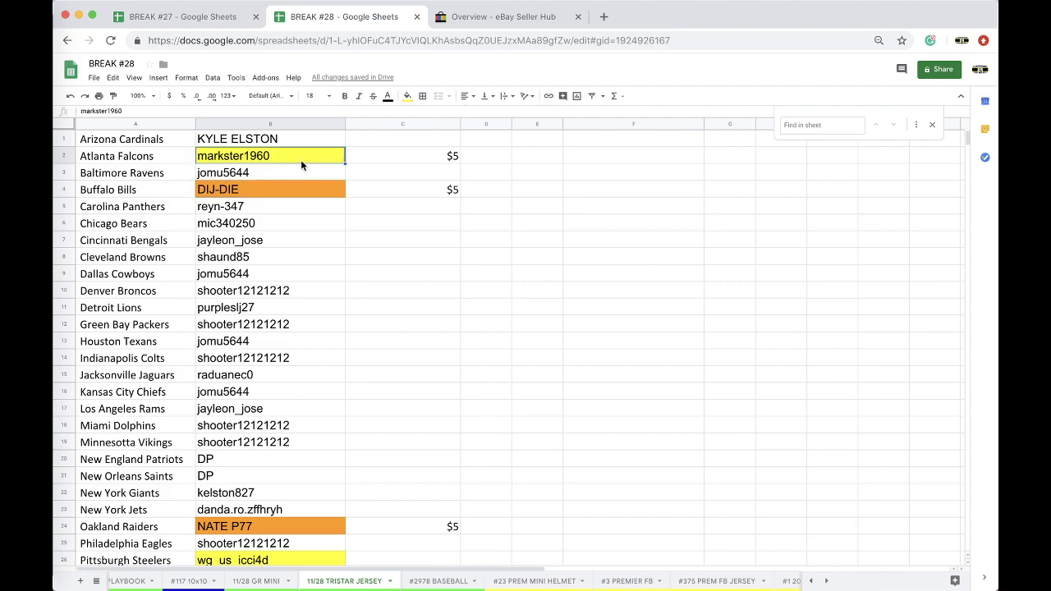
# Step: Replace the Atlanta Falcons entry in B2 with the Baltimore Ravens buyer's pasted username, capitalised
pyautogui.write('JD')
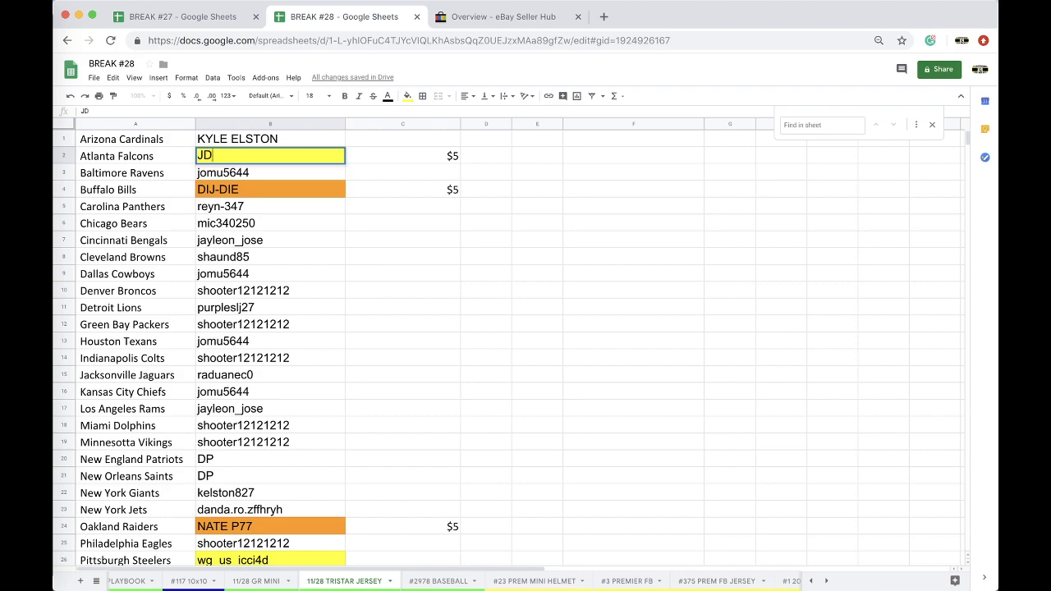
pyautogui.write(' M')
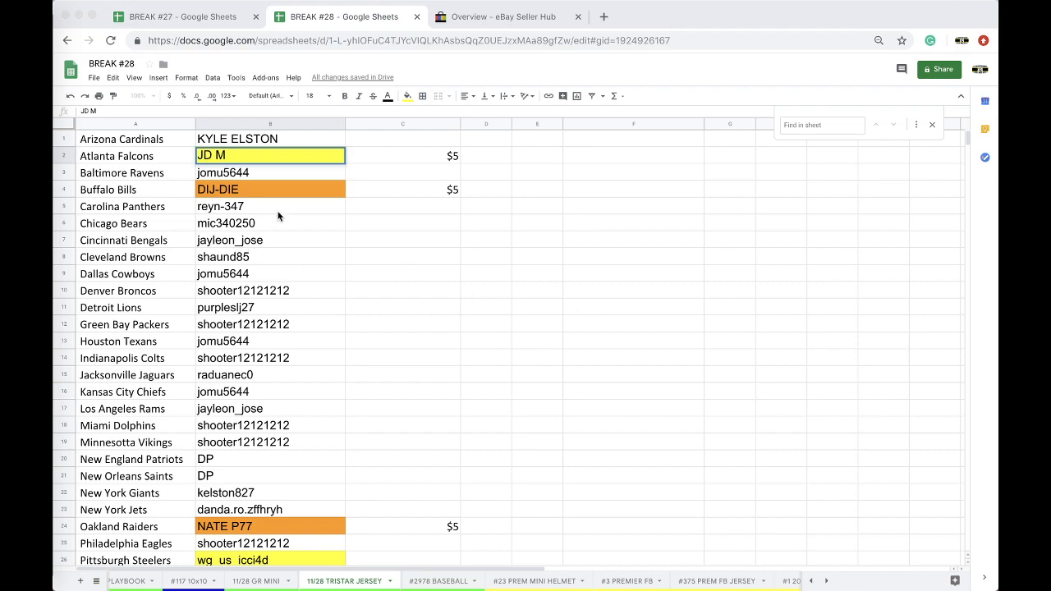
pyautogui.doubleClick(257, 154)
pyautogui.write('omu5644')
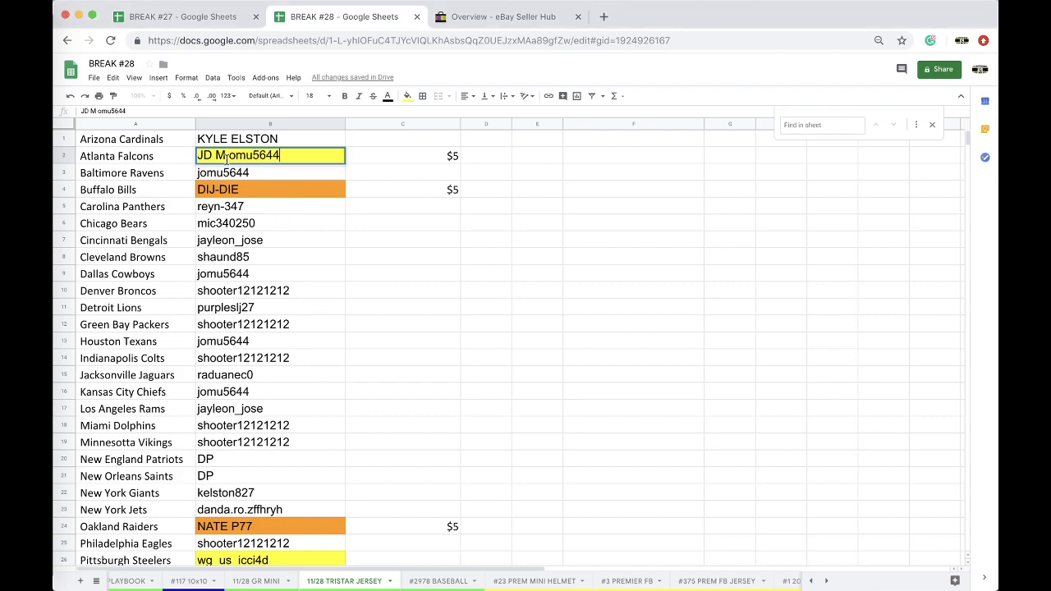
pyautogui.moveTo(228, 155); pyautogui.dragTo(197, 153)
pyautogui.press('BackSpace')
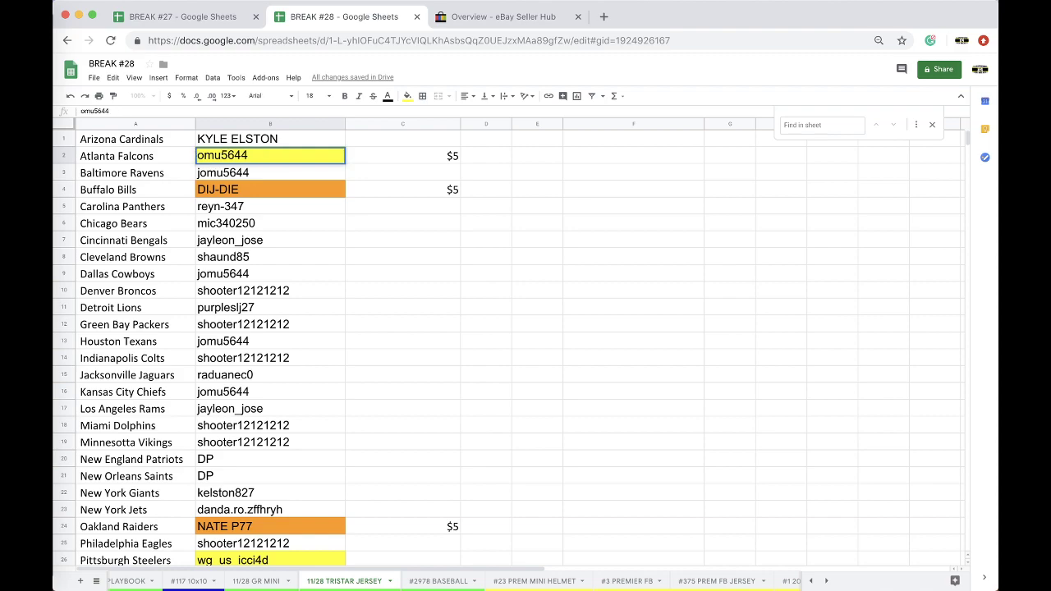
pyautogui.write('J')
# Step: Reset the Buffalo Bills buyer cell's fill in B4 and clear its $5 amount
pyautogui.click(258, 193)
pyautogui.click(405, 97)
pyautogui.click(435, 115)
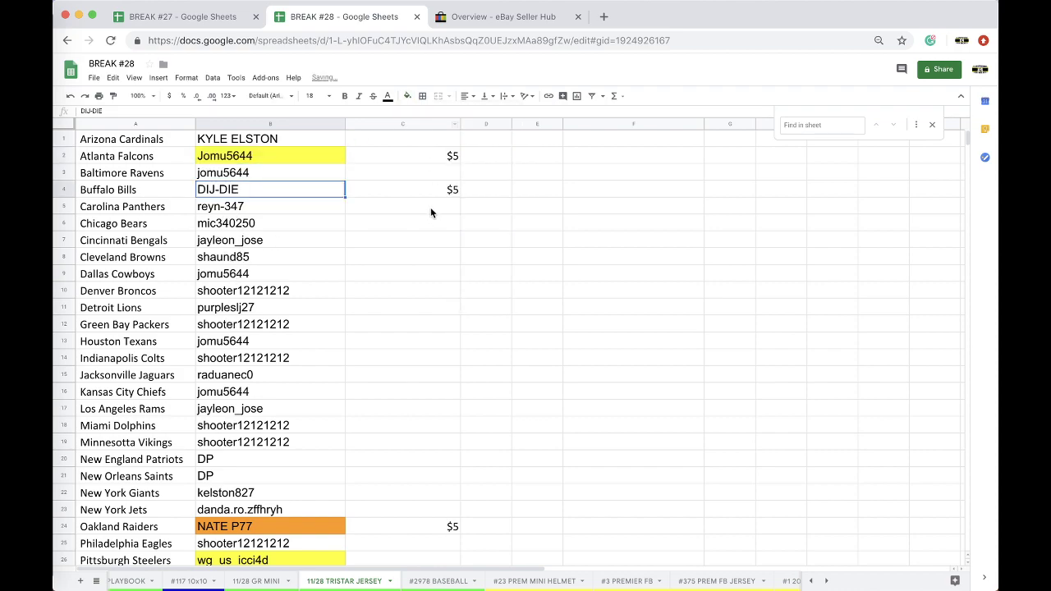
pyautogui.click(425, 191)
pyautogui.write('$5')
pyautogui.press('BackSpace')
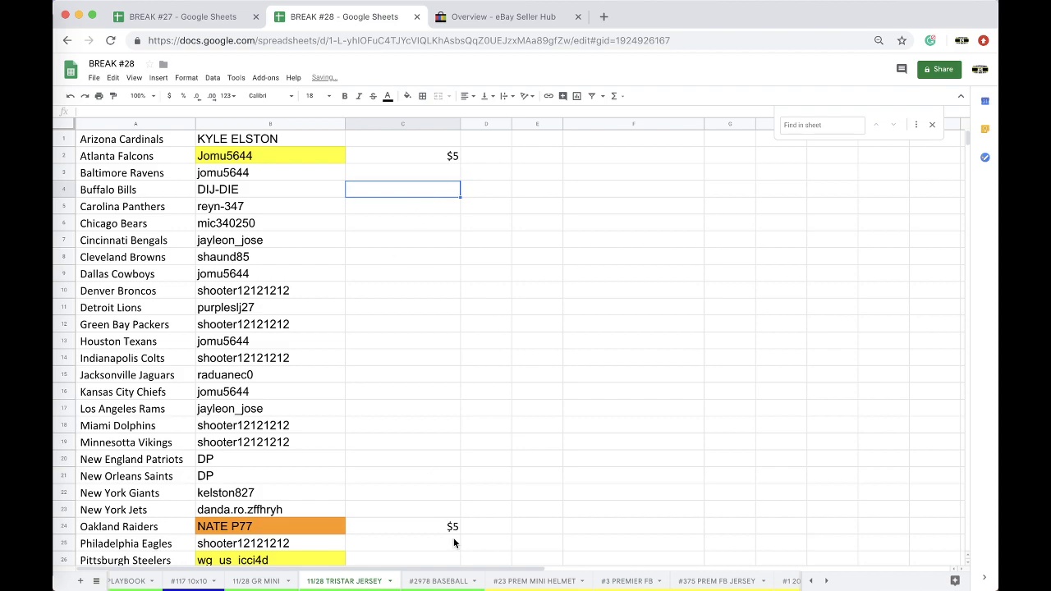
pyautogui.scroll(-1, 307, 485)
# Step: Reset the Oakland Raiders buyer cell's fill in B24 and clear its $5 amount
pyautogui.click(307, 485)
pyautogui.click(405, 97)
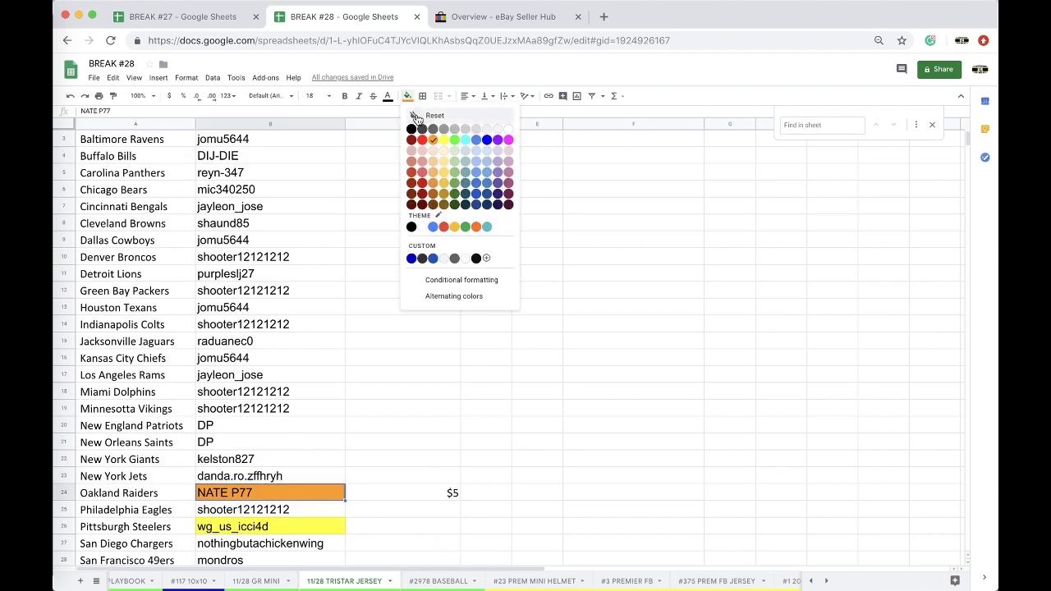
pyautogui.click(434, 115)
pyautogui.click(402, 495)
pyautogui.press('BackSpace')
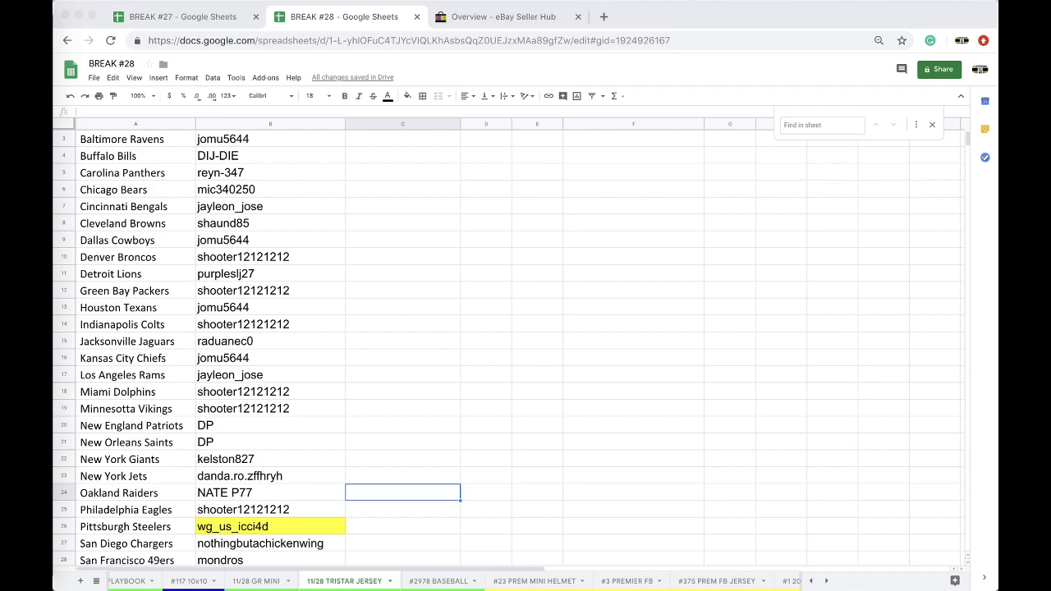
pyautogui.click(684, 585)
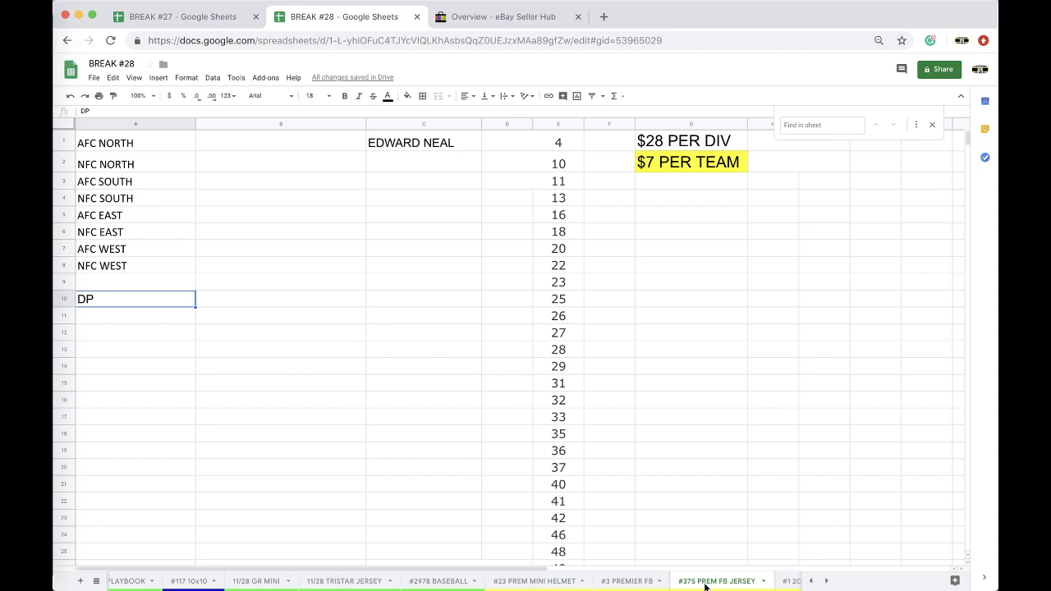
# Step: Check the empty column C division slots on #375, #23, #3 and #1 2018 LIMITED FB sheets
pyautogui.moveTo(424, 164); pyautogui.dragTo(406, 266)
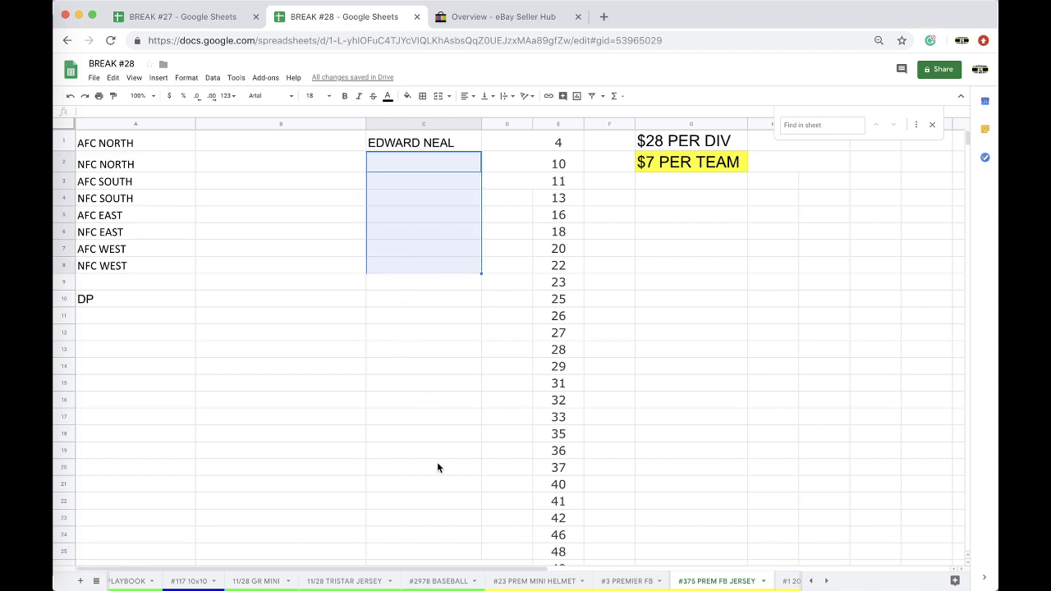
pyautogui.click(517, 581)
pyautogui.moveTo(344, 199); pyautogui.dragTo(335, 270)
pyautogui.click(629, 581)
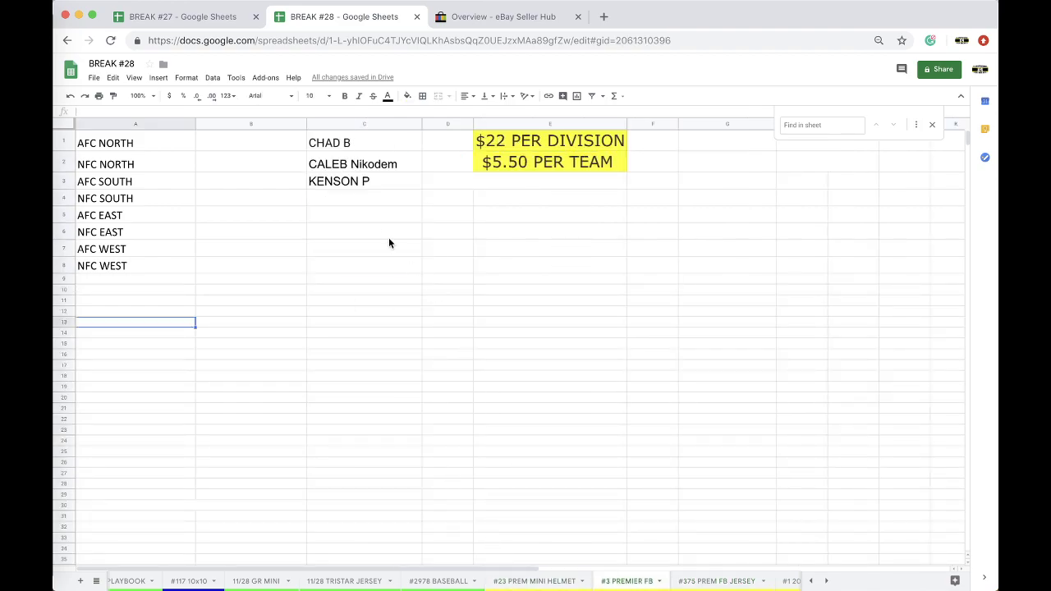
pyautogui.moveTo(366, 197); pyautogui.dragTo(361, 265)
pyautogui.hscroll(3, 485, 581)
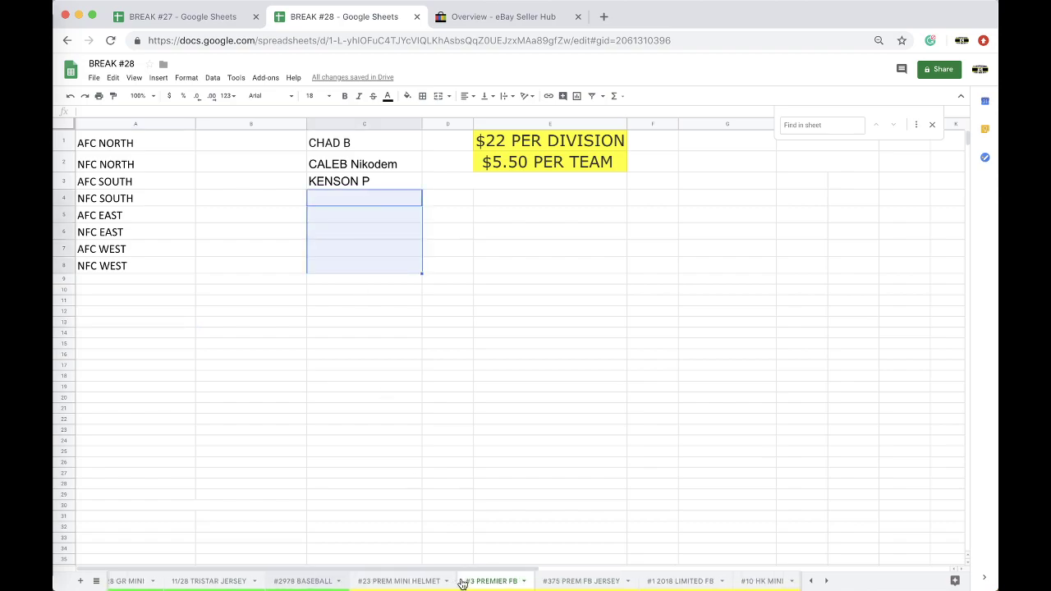
pyautogui.click(533, 580)
pyautogui.click(629, 581)
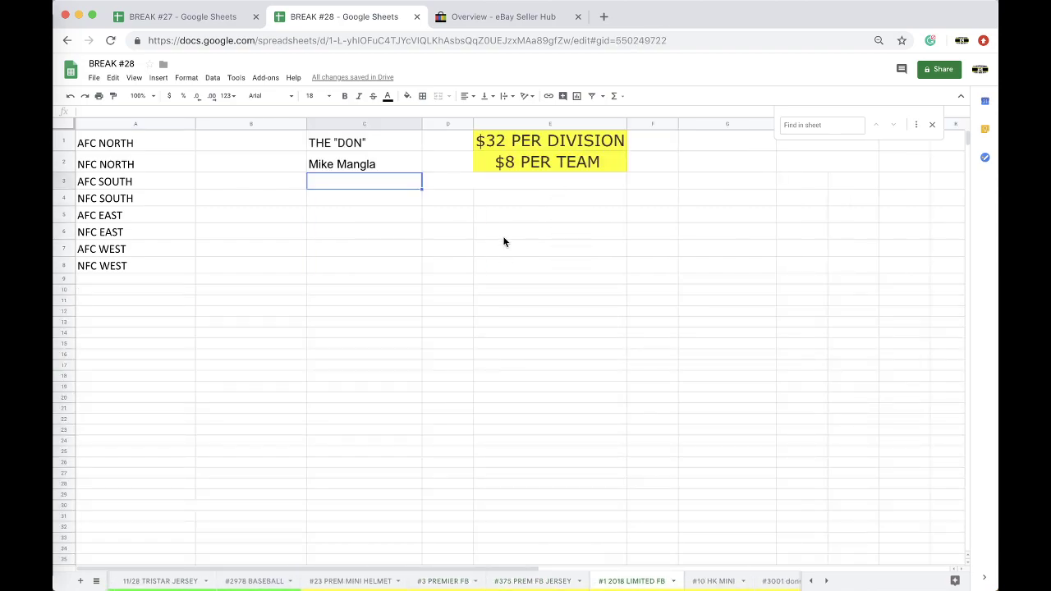
pyautogui.moveTo(364, 181); pyautogui.dragTo(369, 265)
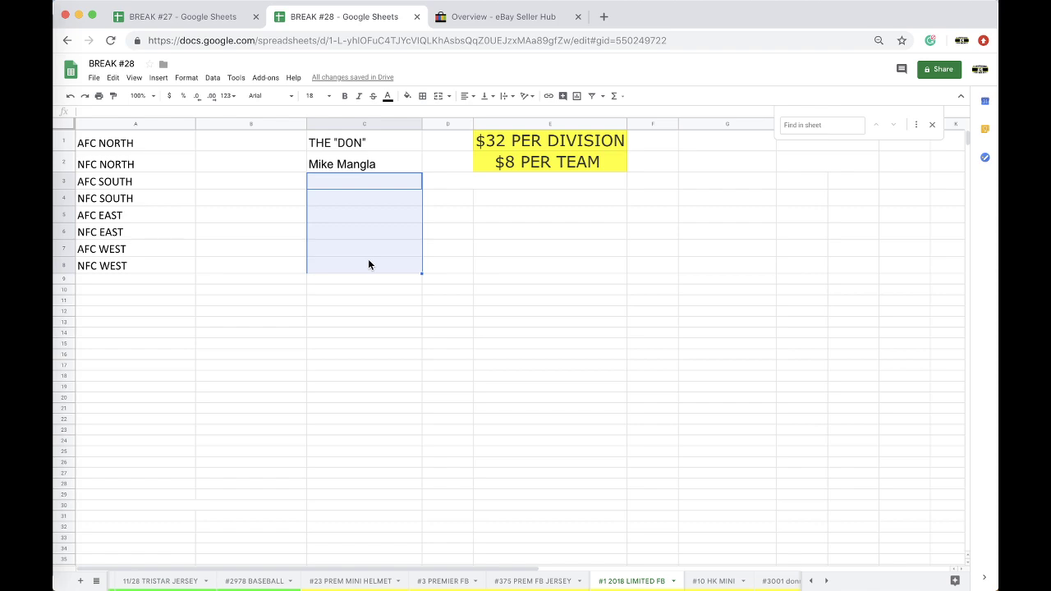
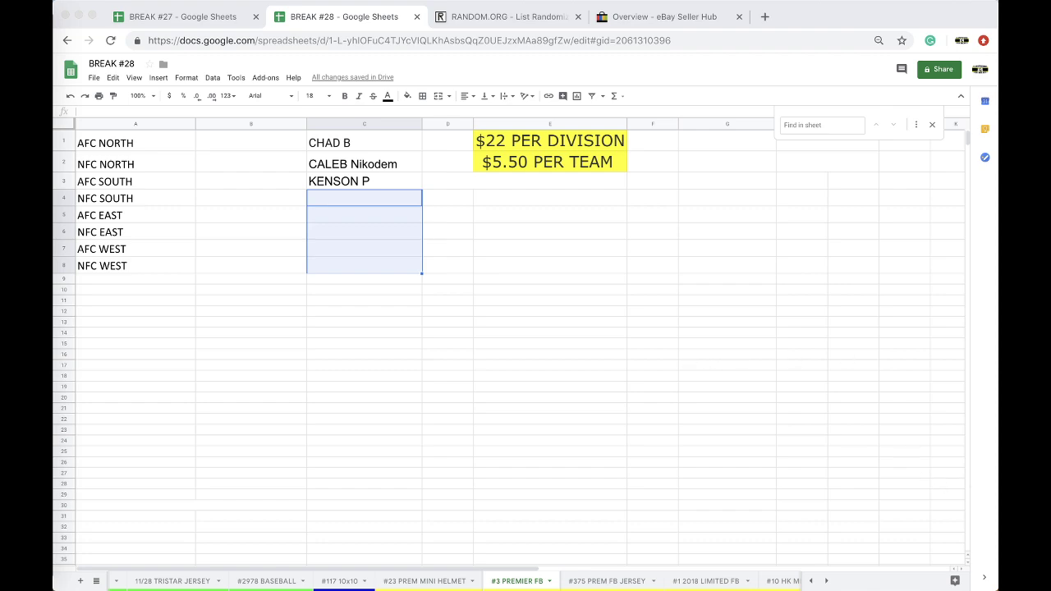
# Step: On the #23 PREM MINI HELMET sheet, copy the NFC North buyer from C2 into C4 and fill C4 yellow
pyautogui.hotkey('alt', 'Up')
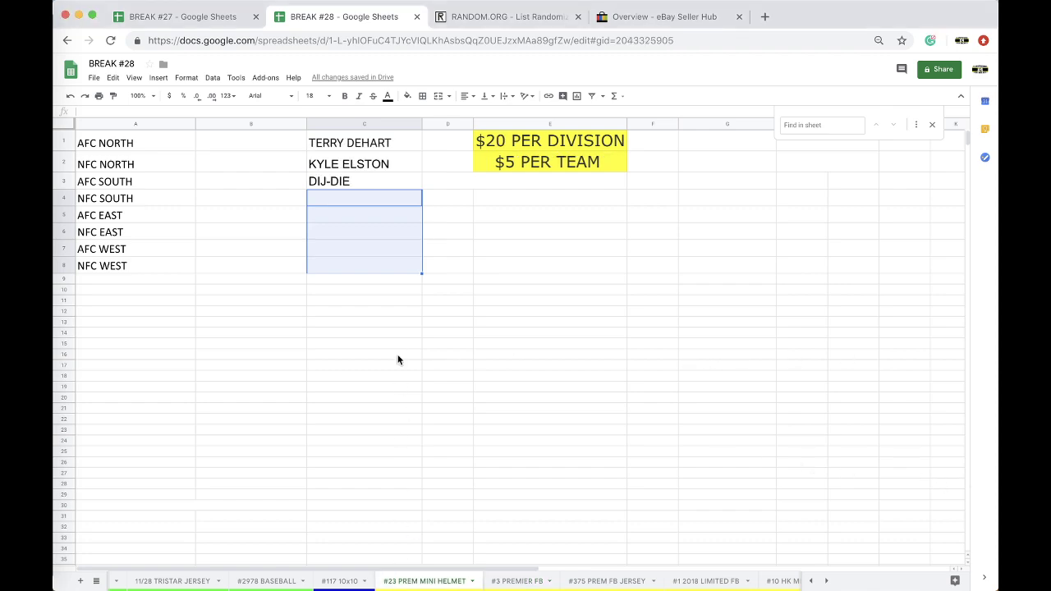
pyautogui.click(326, 201)
pyautogui.click(326, 164)
pyautogui.hotkey('ctrl', 'c')
pyautogui.click(326, 202)
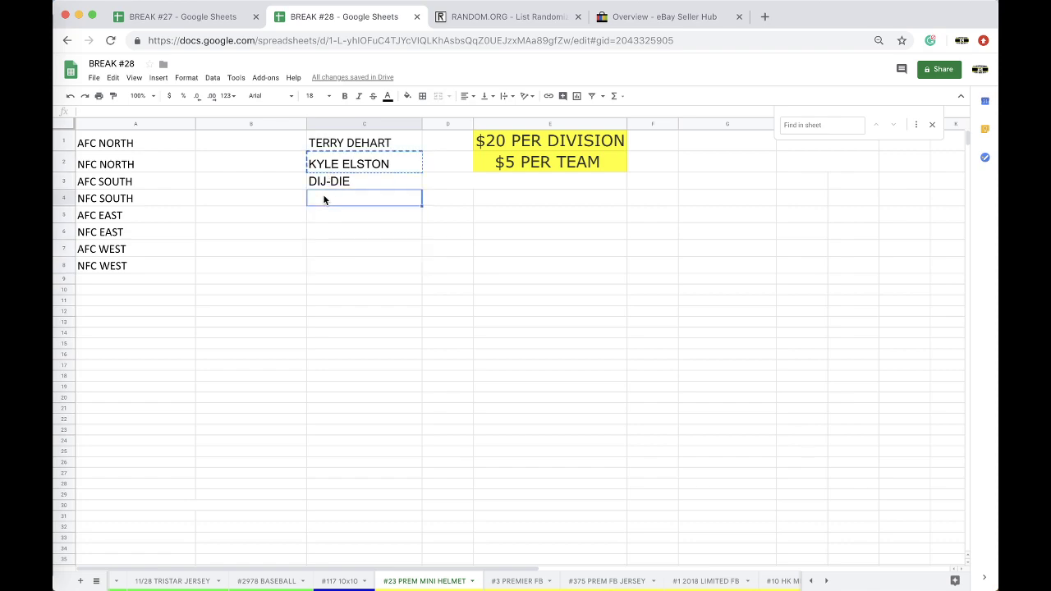
pyautogui.hotkey('ctrl', 'v')
pyautogui.click(408, 96)
pyautogui.click(440, 135)
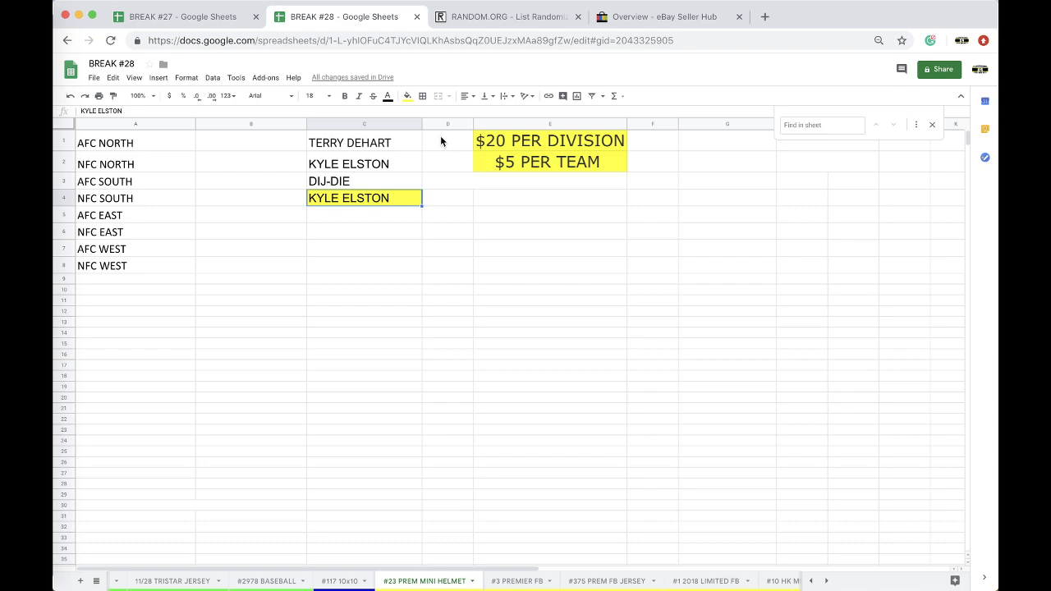
# Step: Enter the AFC East buyer's name in C5, copy it to C6, and fill C5:C6 yellow
pyautogui.click(341, 217)
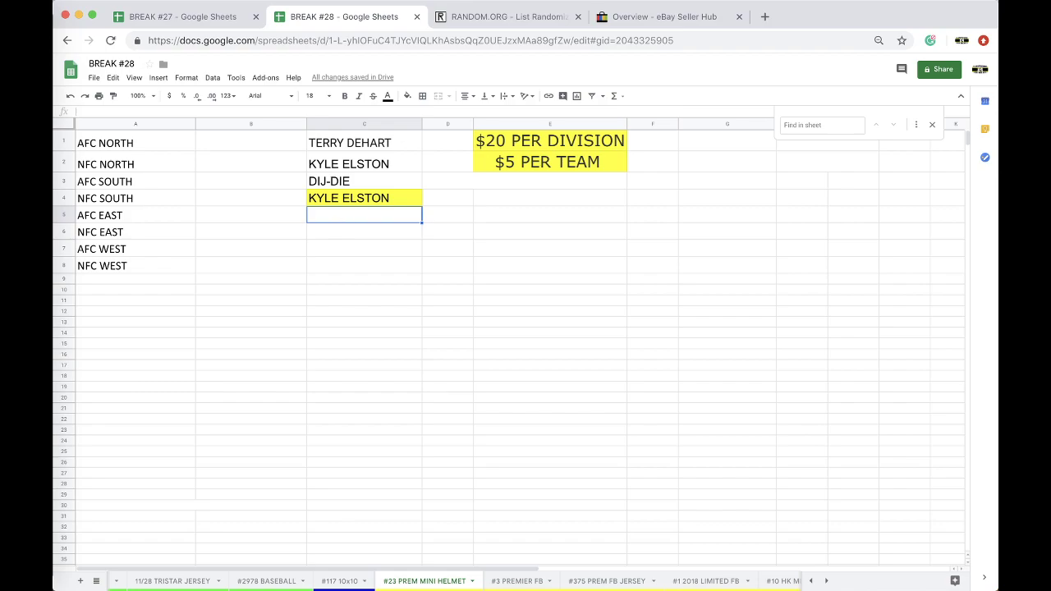
pyautogui.write('THE "DO')
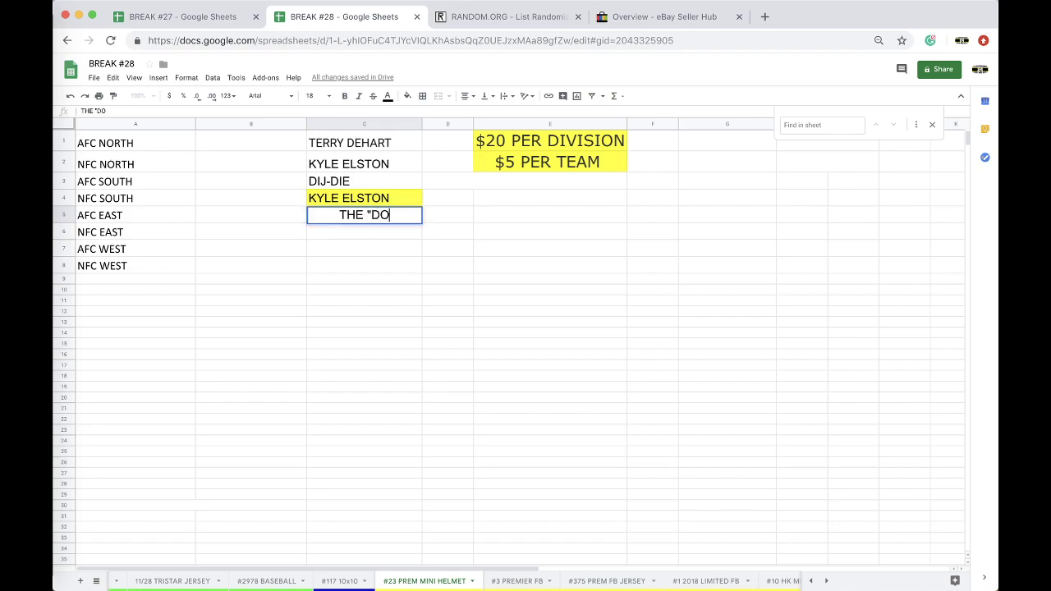
pyautogui.write('N"')
pyautogui.click(327, 262)
pyautogui.click(324, 218)
pyautogui.hotkey('ctrl', 'c')
pyautogui.click(361, 231)
pyautogui.hotkey('ctrl', 'v')
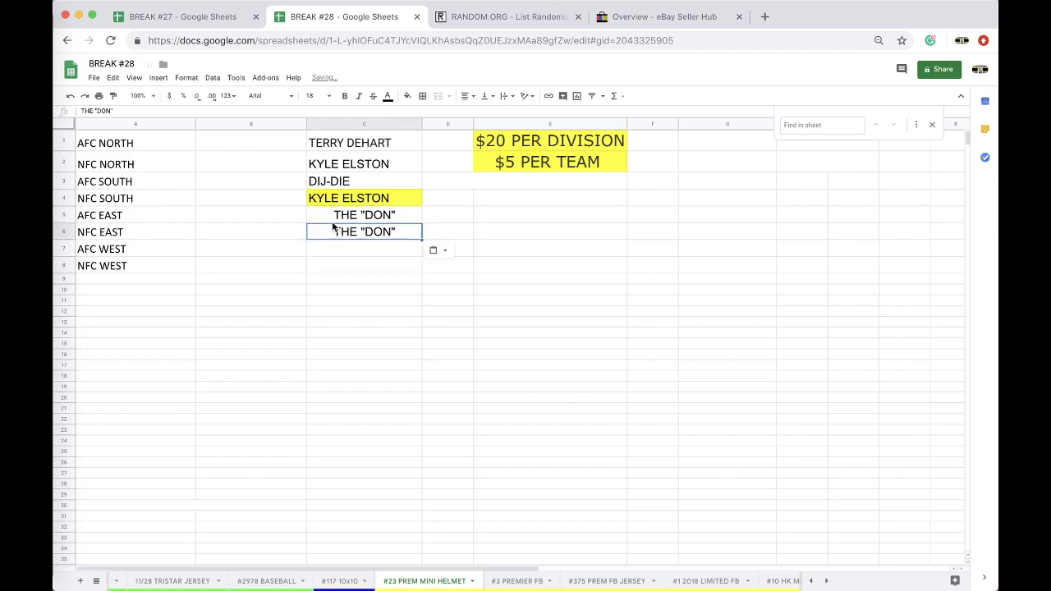
pyautogui.moveTo(361, 216); pyautogui.dragTo(360, 232)
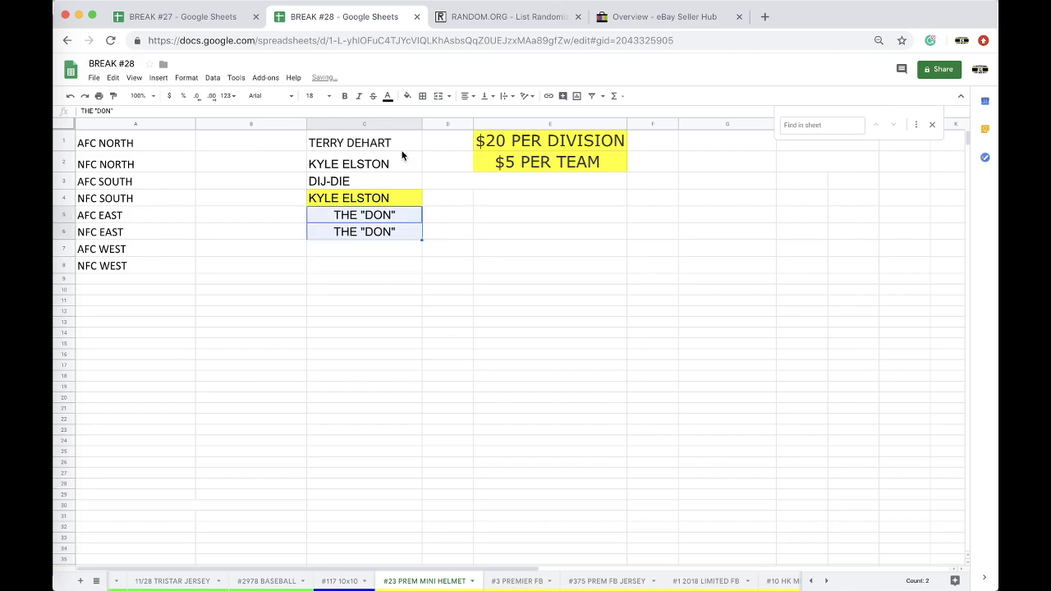
pyautogui.click(407, 95)
pyautogui.click(442, 141)
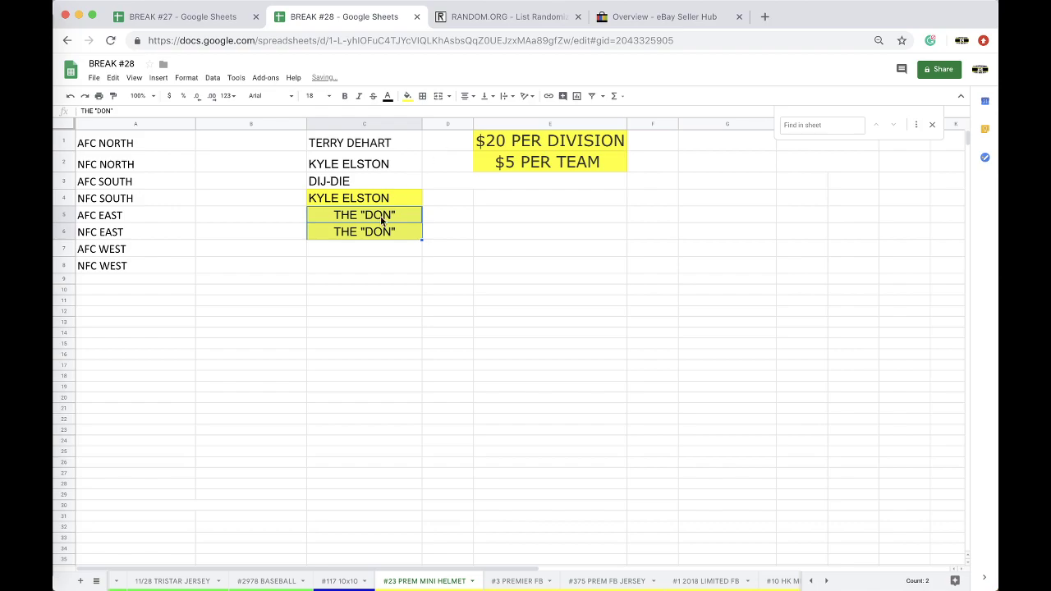
pyautogui.moveTo(356, 248); pyautogui.dragTo(353, 270)
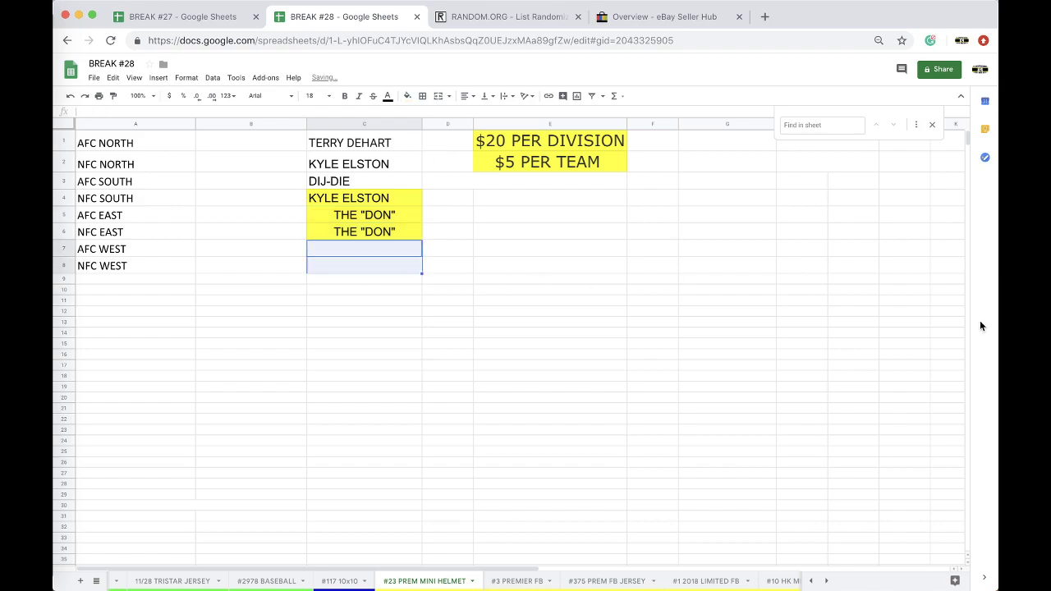
pyautogui.press('super+Tab')
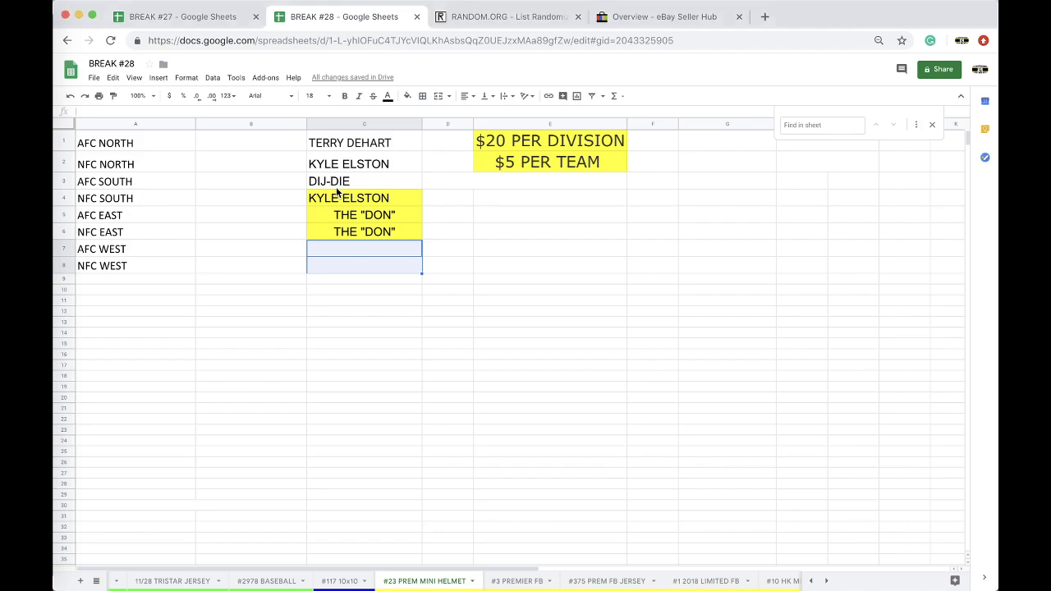
# Step: Reset the fill colour of C4:C6 to remove the yellow
pyautogui.moveTo(347, 197); pyautogui.dragTo(346, 230)
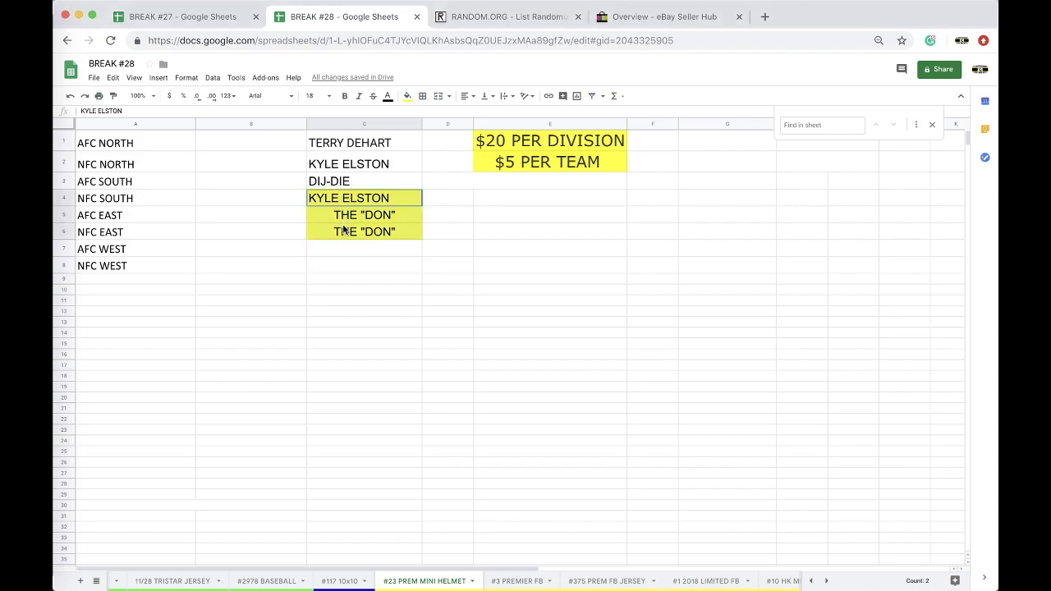
pyautogui.click(408, 96)
pyautogui.click(414, 112)
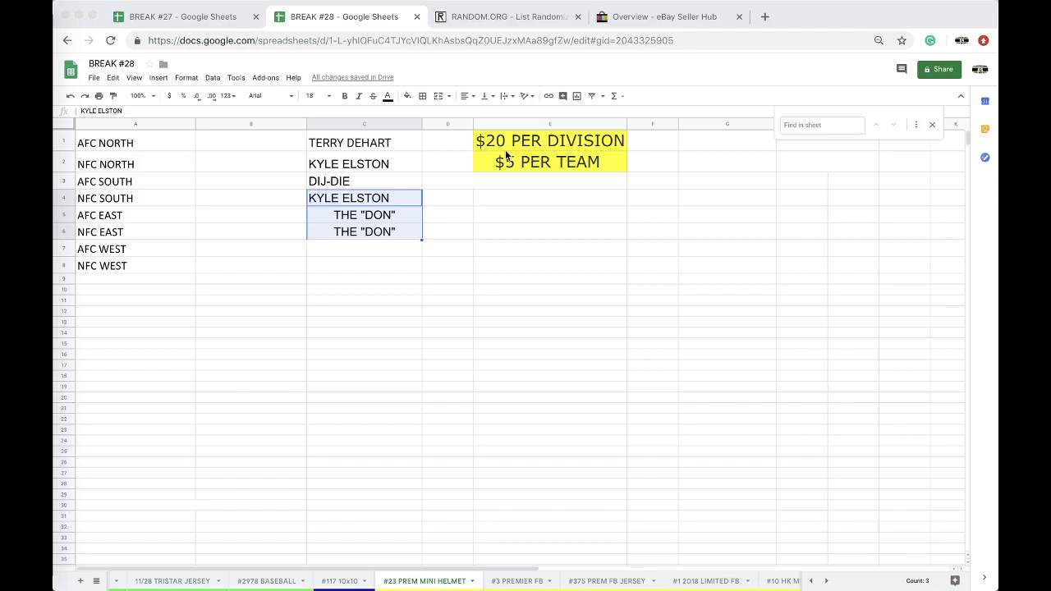
# Step: Copy the AFC North buyer from C1 into C7 for AFC West, leaving it unfilled
pyautogui.click(395, 146)
pyautogui.press('super+c')
pyautogui.click(370, 246)
pyautogui.press('super+v')
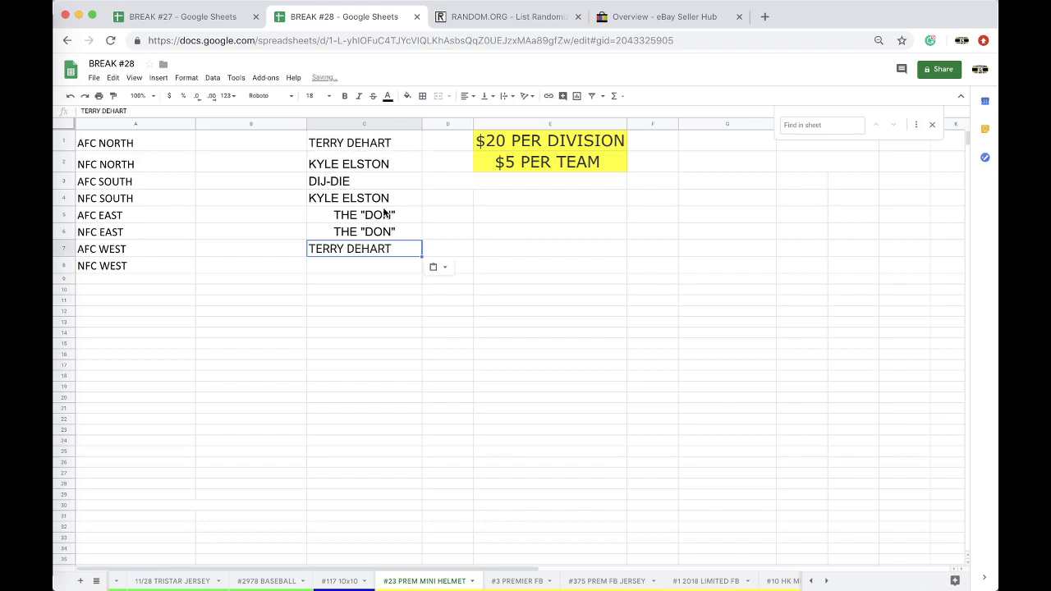
pyautogui.click(408, 96)
pyautogui.click(443, 144)
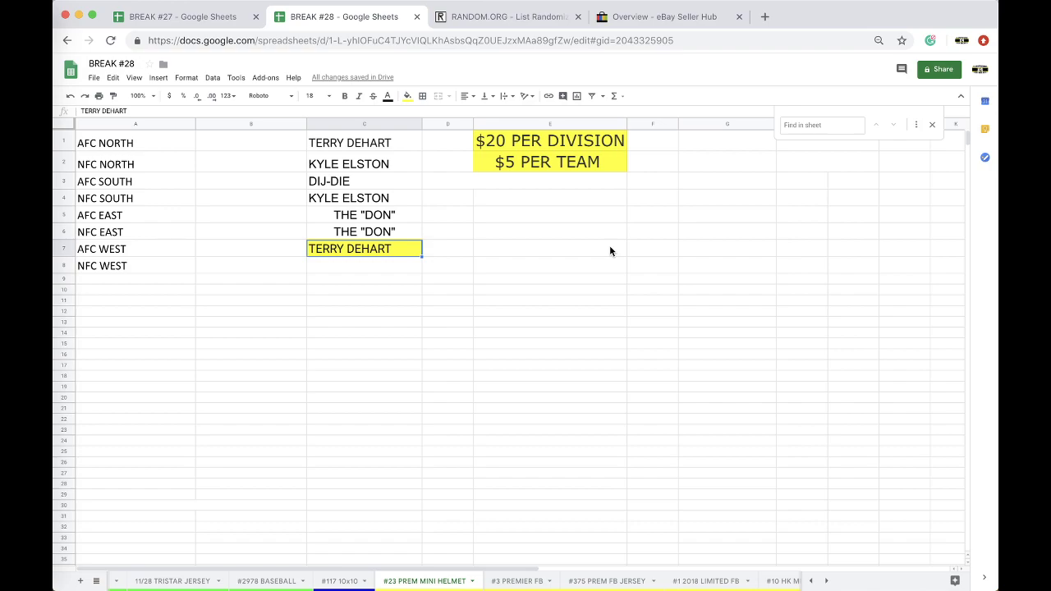
pyautogui.click(408, 96)
pyautogui.click(423, 117)
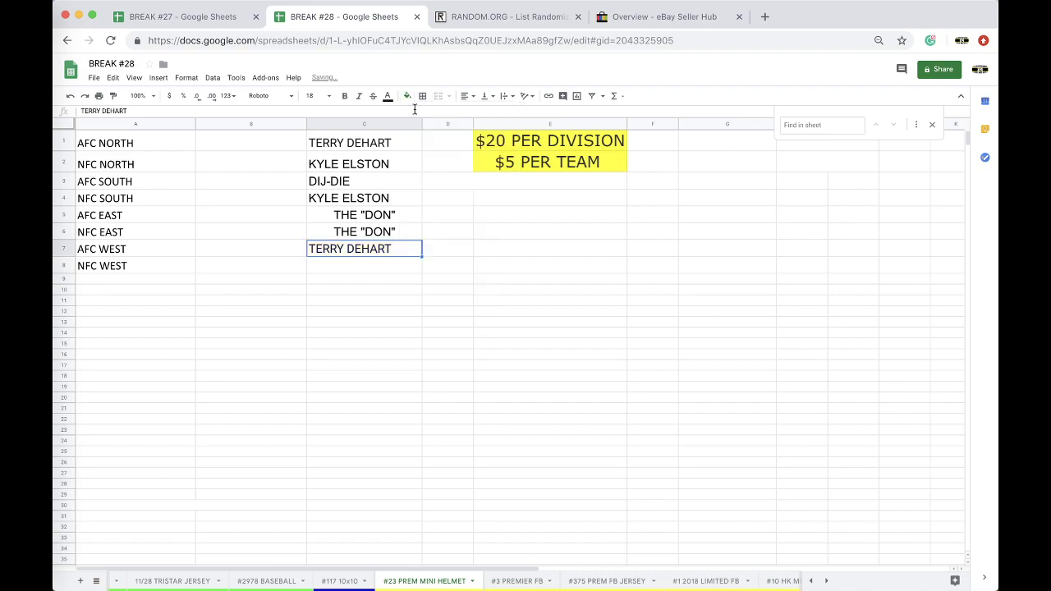
# Step: Enter the NFC West buyer's name in C8 and fill C8 yellow
pyautogui.click(369, 263)
pyautogui.write('KENSON P')
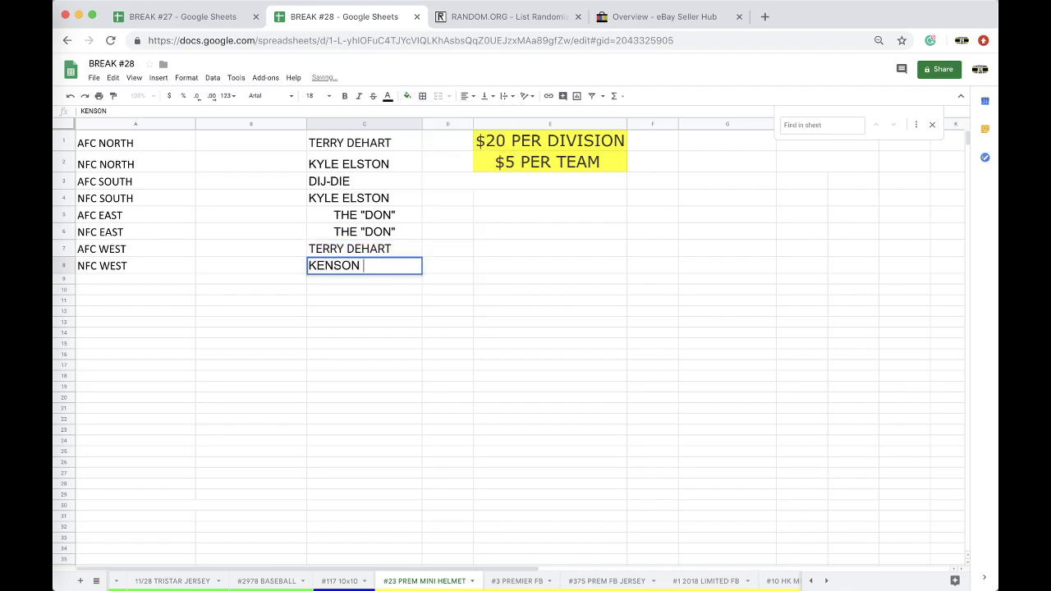
pyautogui.click(356, 323)
pyautogui.click(343, 271)
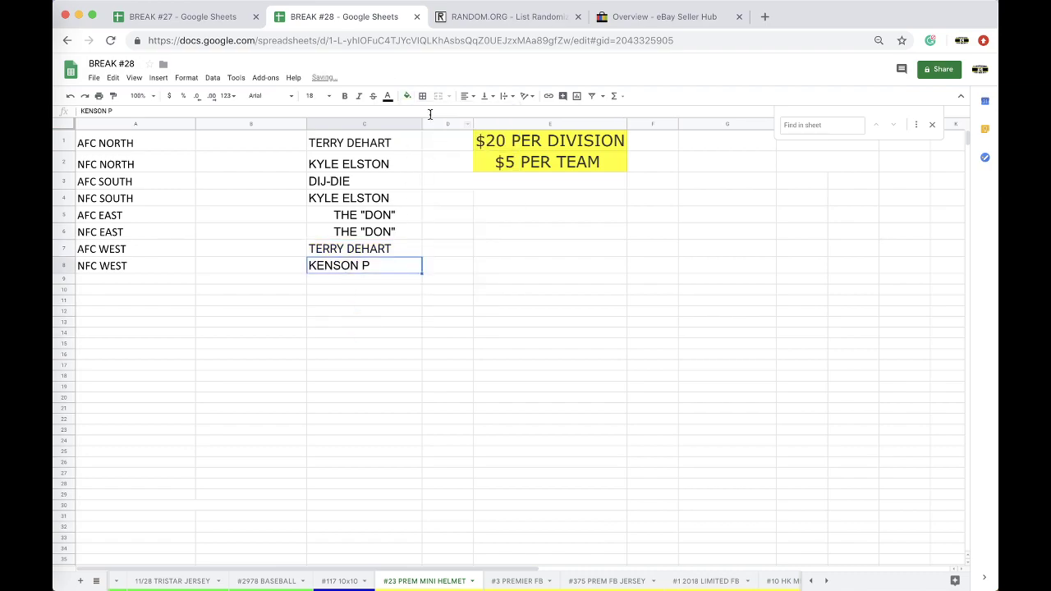
pyautogui.click(407, 96)
pyautogui.click(440, 141)
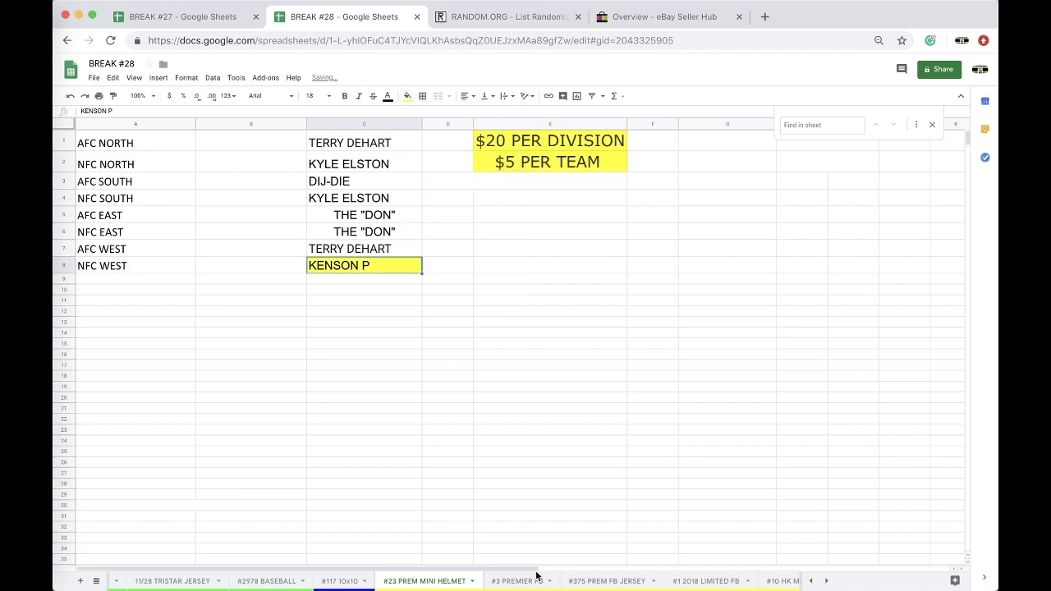
# Step: Change the #23 PREM MINI HELMET tab to a new colour
pyautogui.rightClick(420, 581)
pyautogui.moveTo(404, 470)
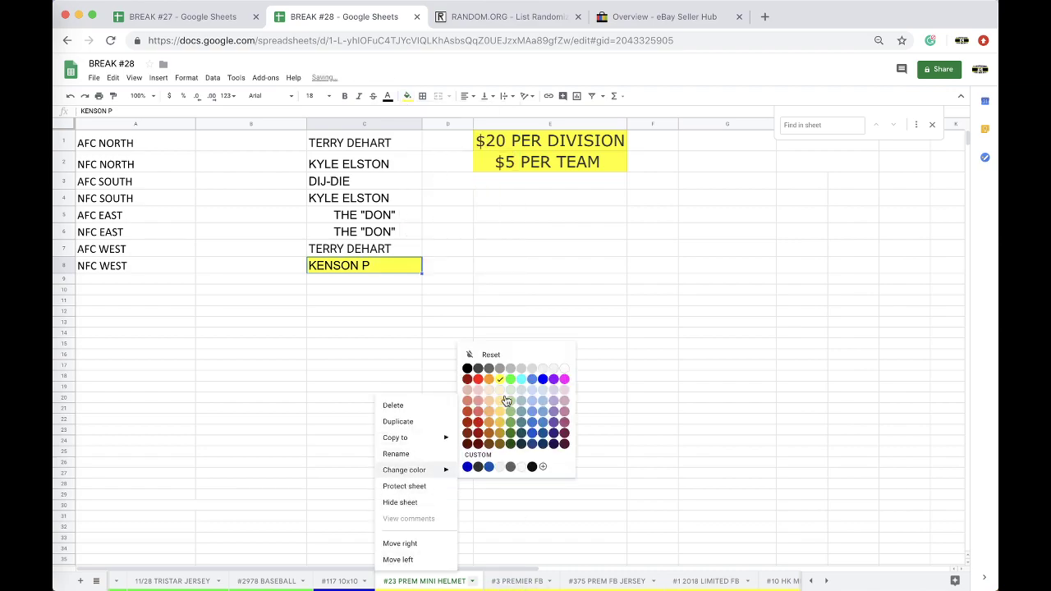
pyautogui.click(510, 379)
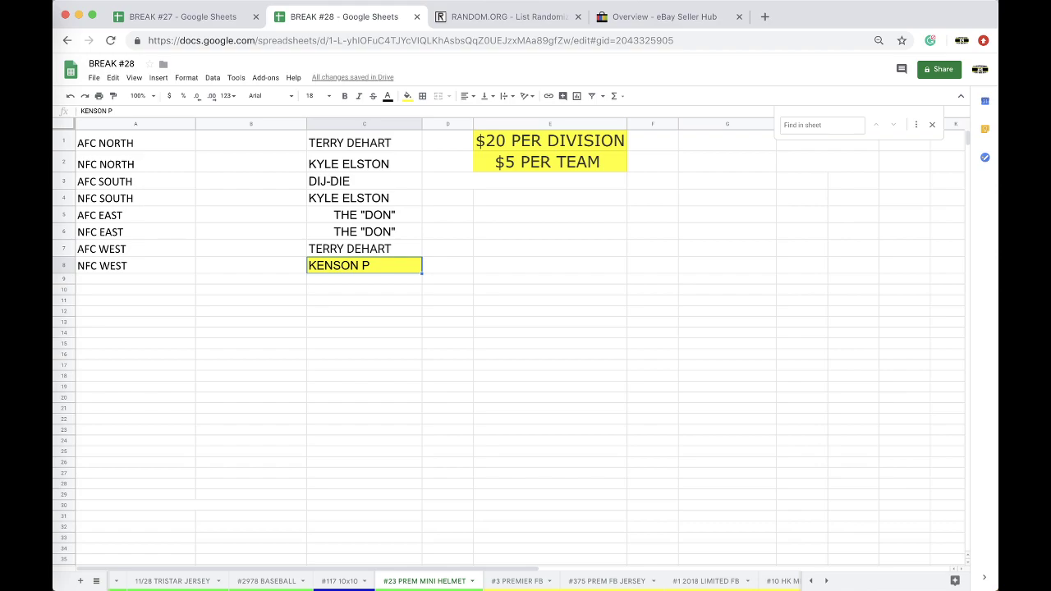
# Step: On the #3 PREMIER FB sheet, select the empty buyer cells C4 through C7
pyautogui.click(495, 587)
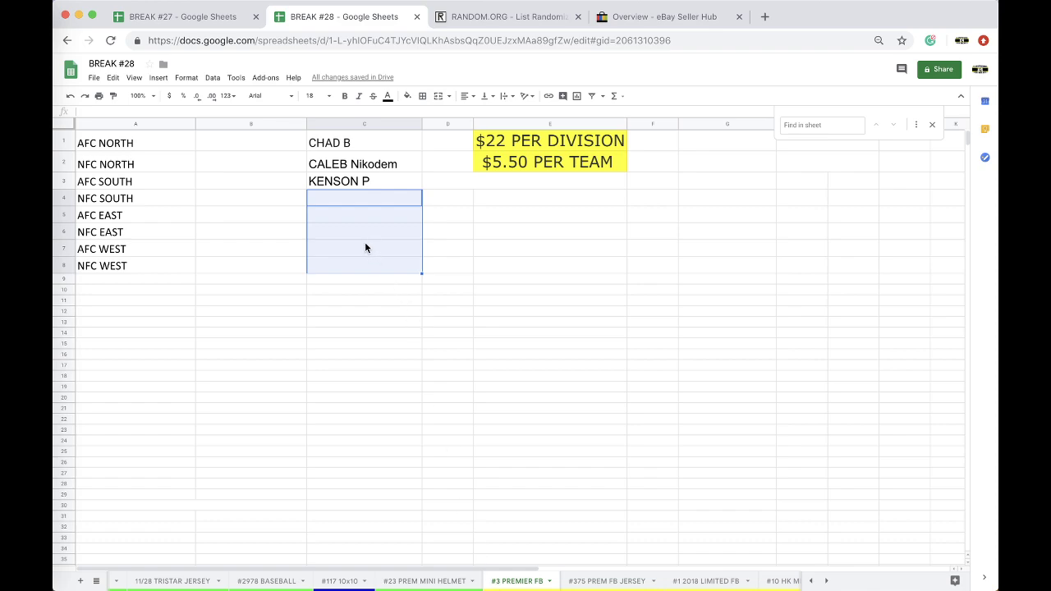
pyautogui.click(346, 212)
pyautogui.moveTo(348, 200); pyautogui.dragTo(325, 263)
# Step: Move the #1 2018 LIMITED FB tab ahead of #375 PREM FB JERSEY, then return to #23 PREM MINI HELMET
pyautogui.click(607, 582)
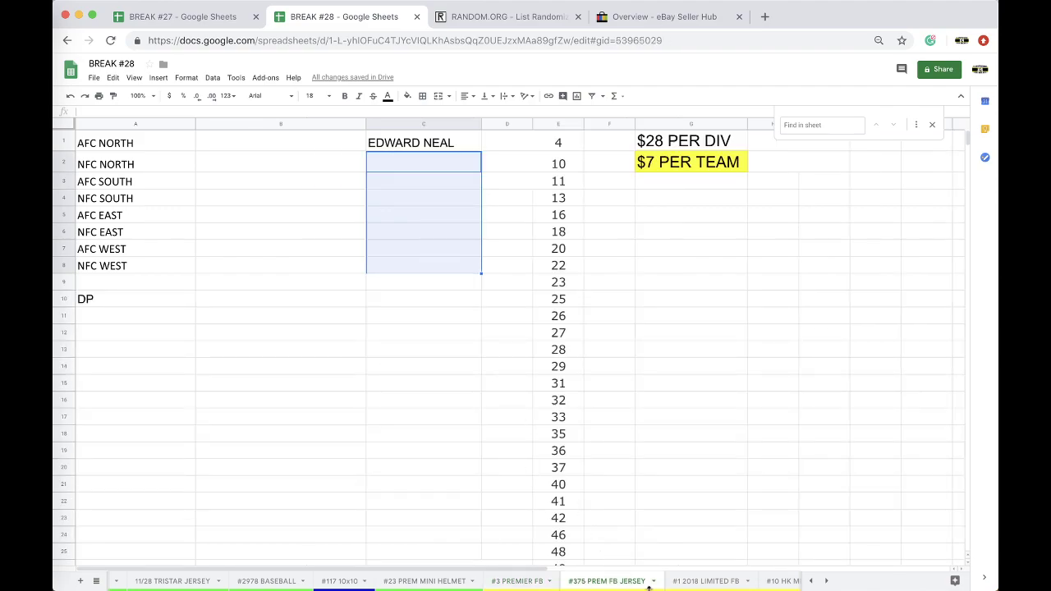
pyautogui.click(691, 582)
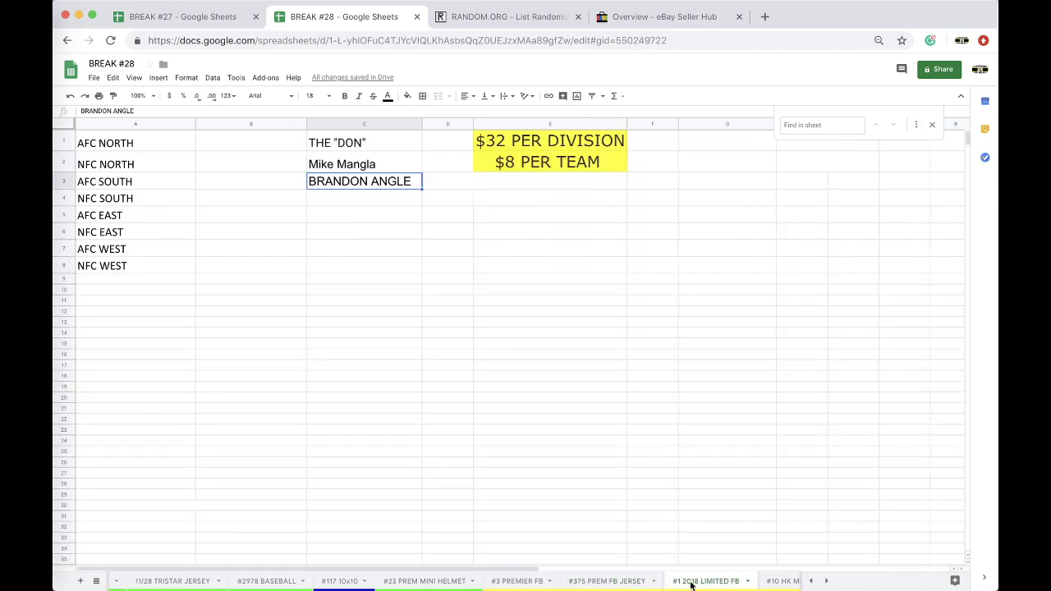
pyautogui.moveTo(692, 582); pyautogui.dragTo(602, 581)
pyautogui.click(425, 581)
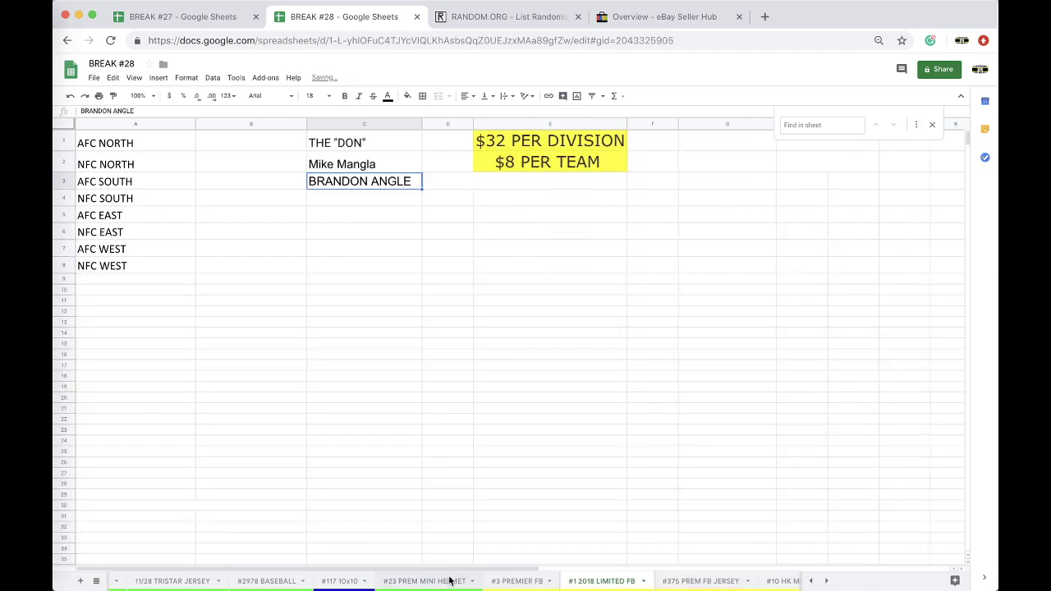
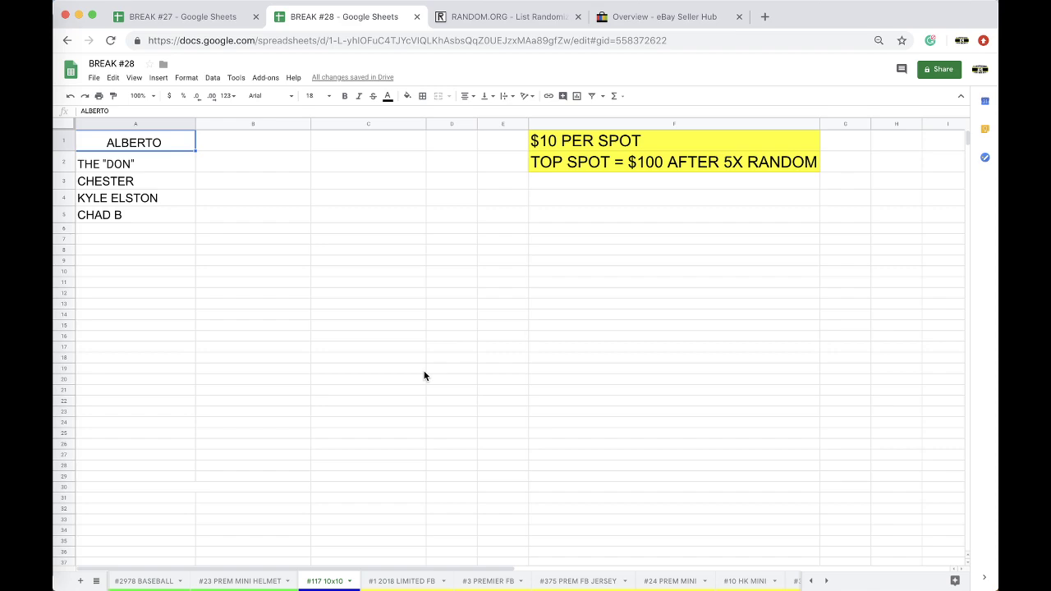
# Step: Enter one buyer's name in A6 and A7, and the next buyer's name in A8
pyautogui.click(90, 229)
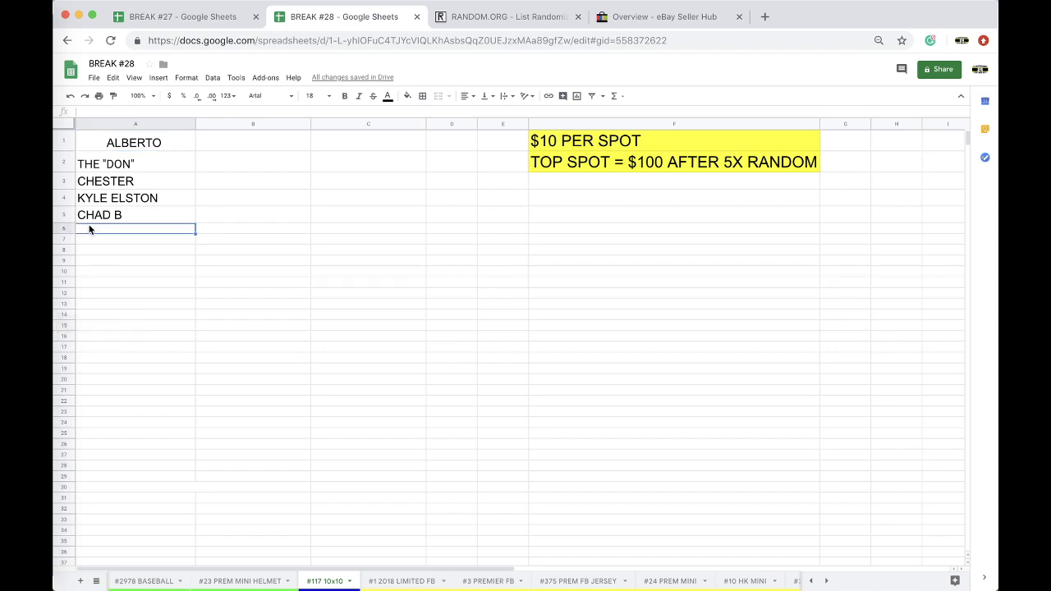
pyautogui.write('KENSON P')
pyautogui.press('Return')
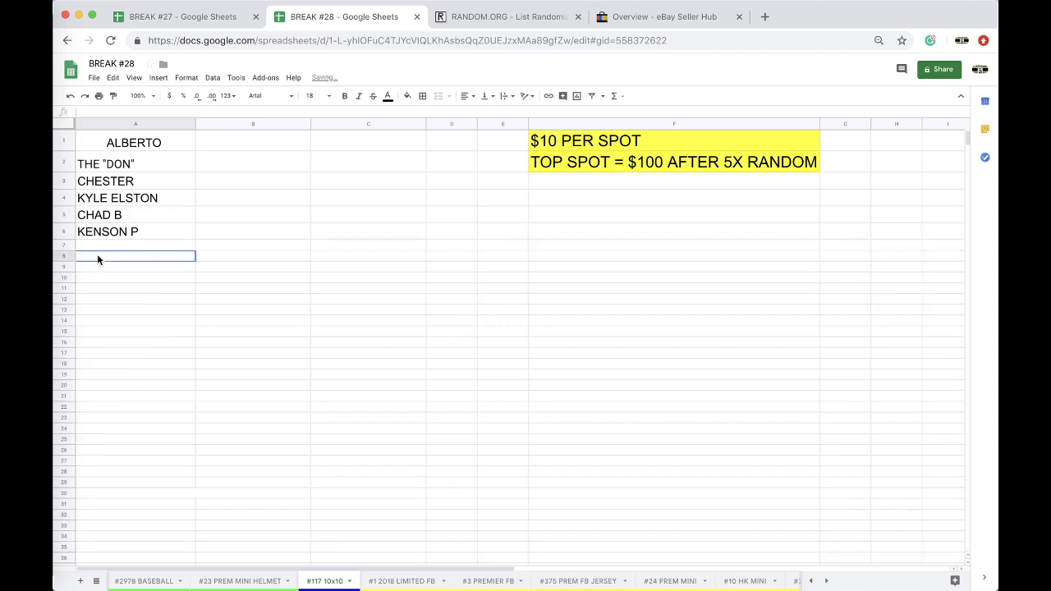
pyautogui.click(97, 234)
pyautogui.hotkey('ctrl', 'c')
pyautogui.click(97, 248)
pyautogui.hotkey('ctrl', 'v')
pyautogui.click(97, 265)
pyautogui.write('ADAM L')
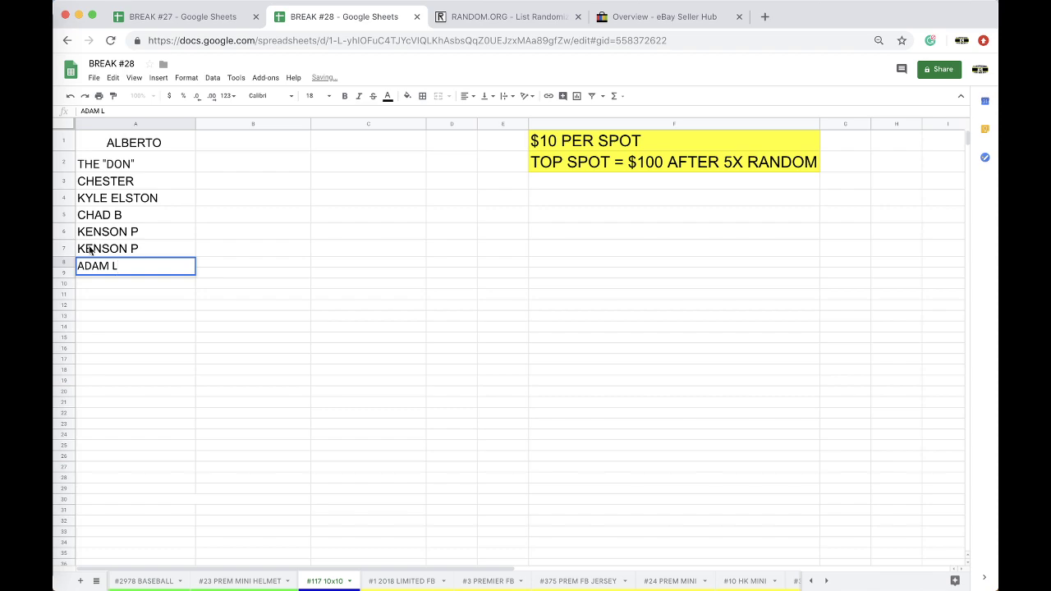
# Step: Fill the repeated buyer cells A6:A7 yellow
pyautogui.moveTo(115, 236); pyautogui.dragTo(116, 254)
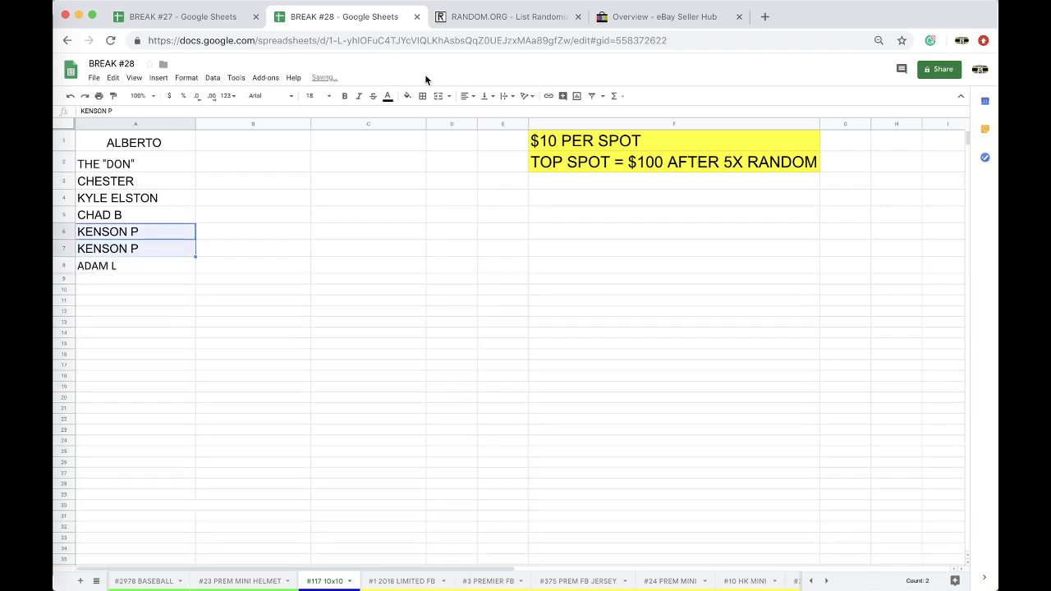
pyautogui.click(407, 95)
pyautogui.click(447, 142)
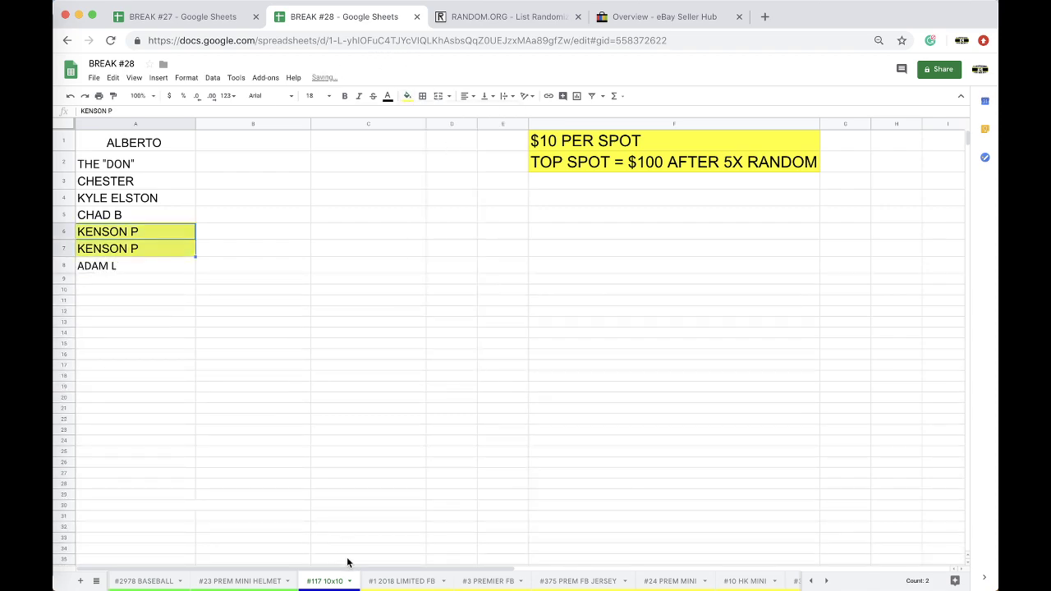
# Step: Change B26 on BREAK #27's CREDIT sheet from $25.00 to $15, then return to BREAK #28
pyautogui.click(211, 23)
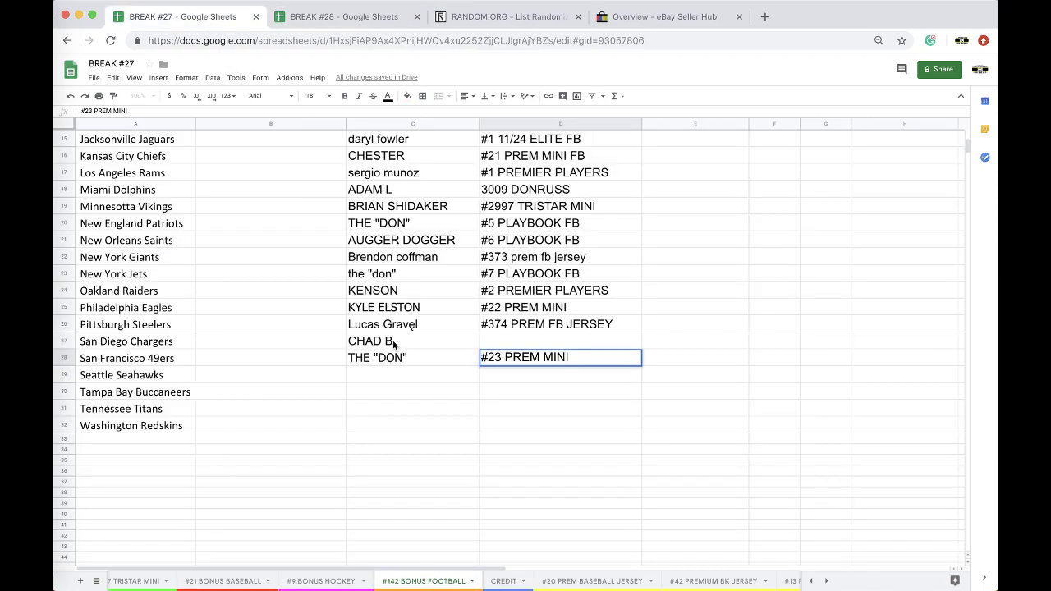
pyautogui.click(503, 580)
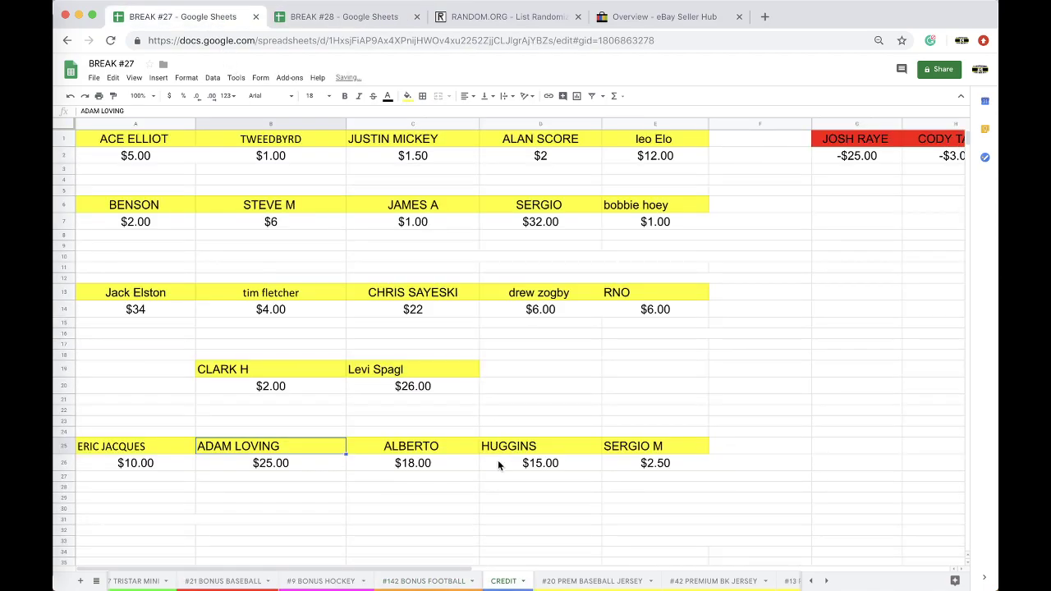
pyautogui.click(308, 467)
pyautogui.write('$15')
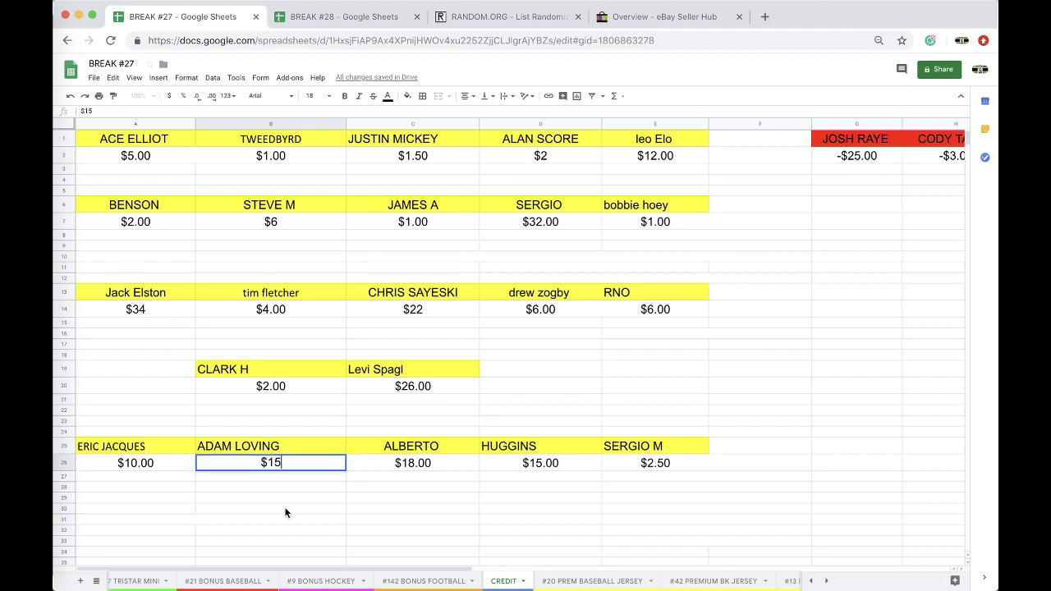
pyautogui.press('Return')
pyautogui.click(304, 16)
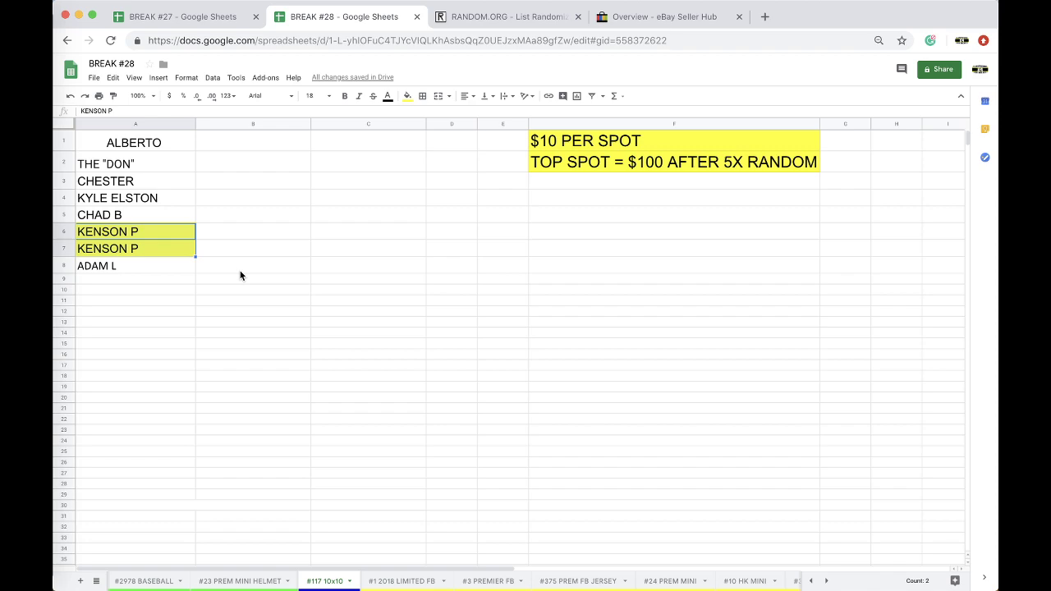
# Step: Enter the ninth buyer's name in A9 and fill it orange
pyautogui.click(110, 280)
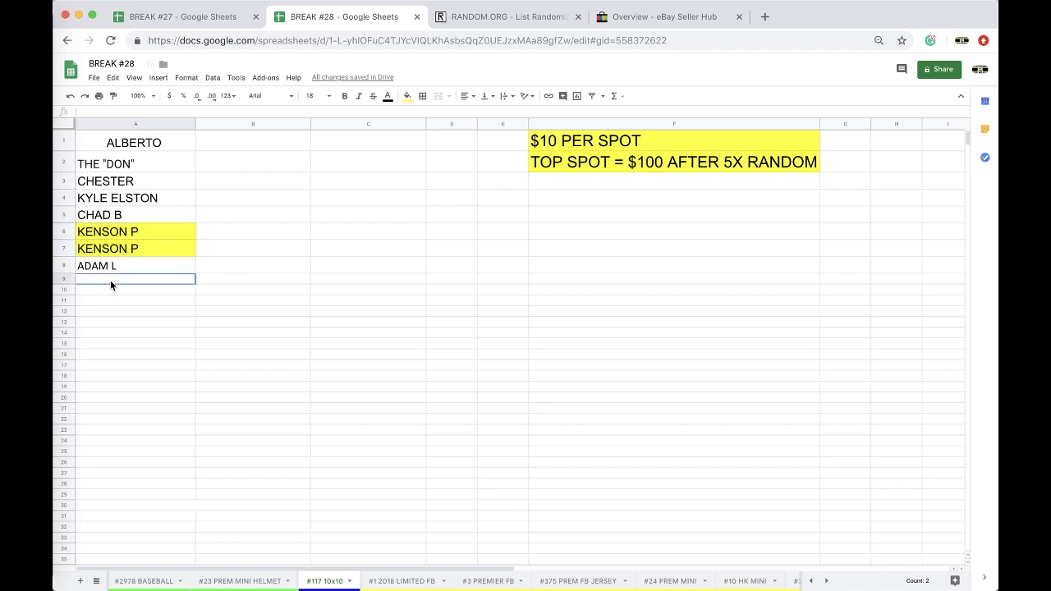
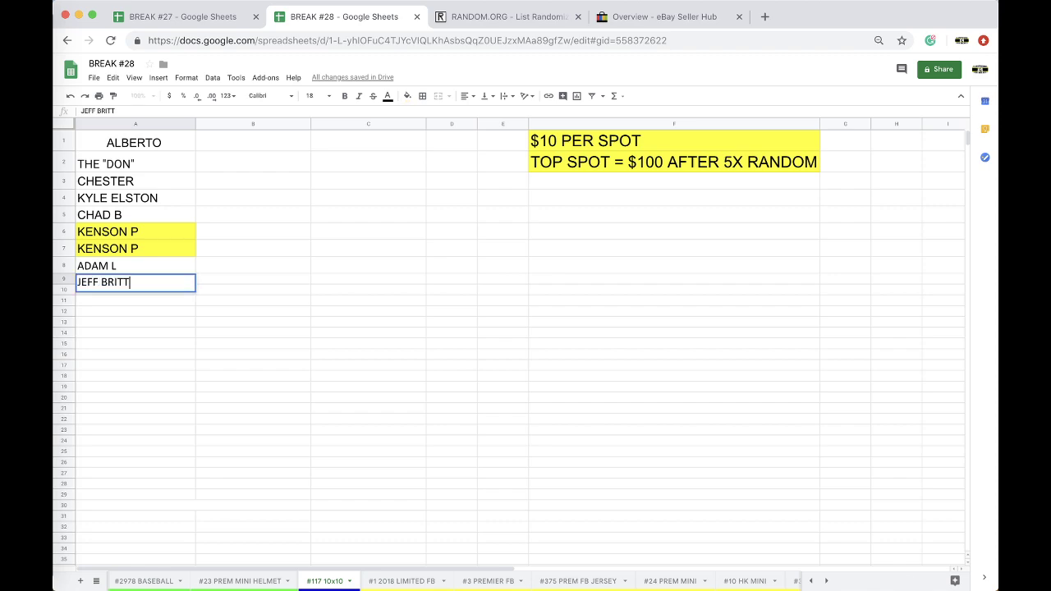
pyautogui.click(123, 312)
pyautogui.click(115, 283)
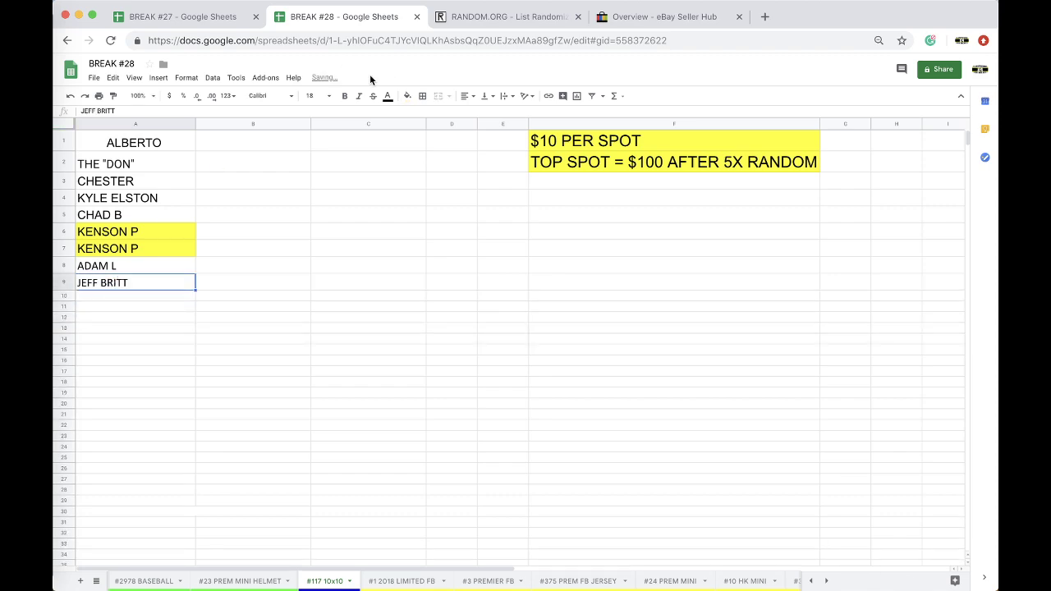
pyautogui.click(407, 95)
pyautogui.click(433, 139)
# Step: Clear the yellow fill from A6:A7
pyautogui.click(148, 234)
pyautogui.moveTo(148, 242); pyautogui.dragTo(141, 253)
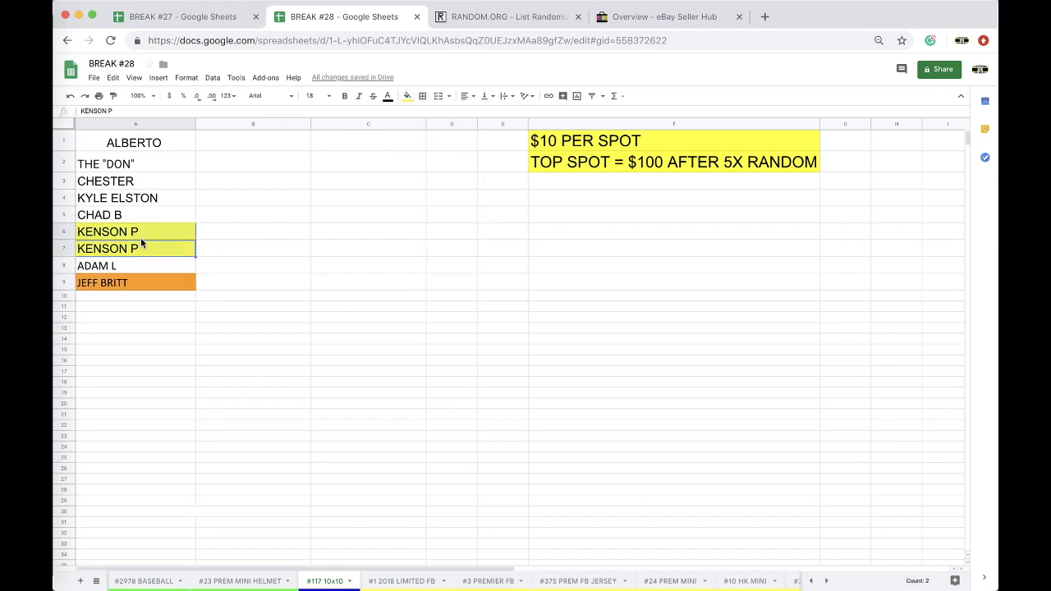
pyautogui.click(403, 97)
pyautogui.click(422, 114)
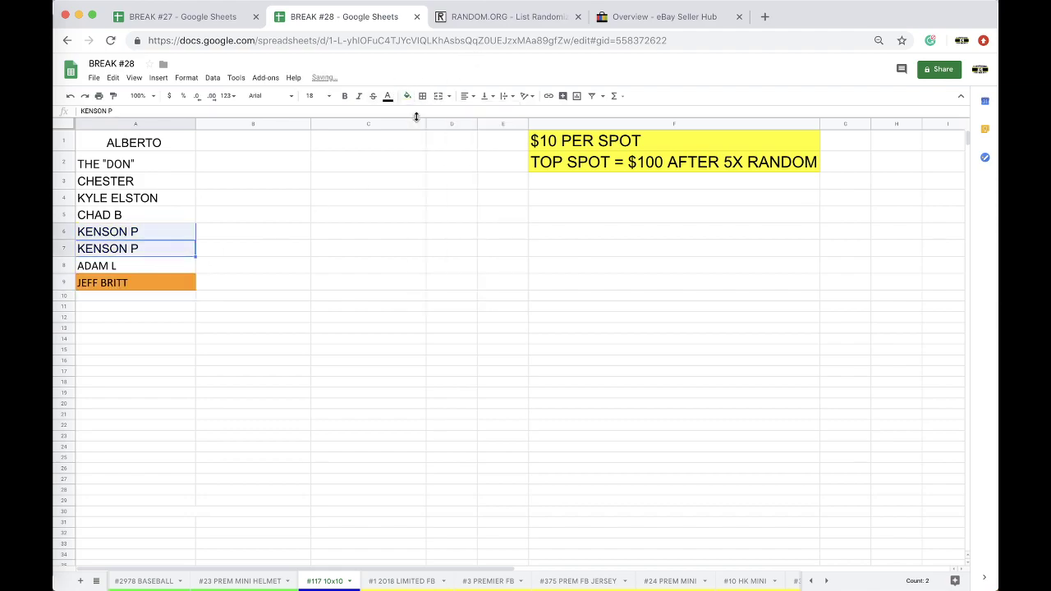
# Step: Change A9's fill to yellow, then remove its fill entirely
pyautogui.click(192, 282)
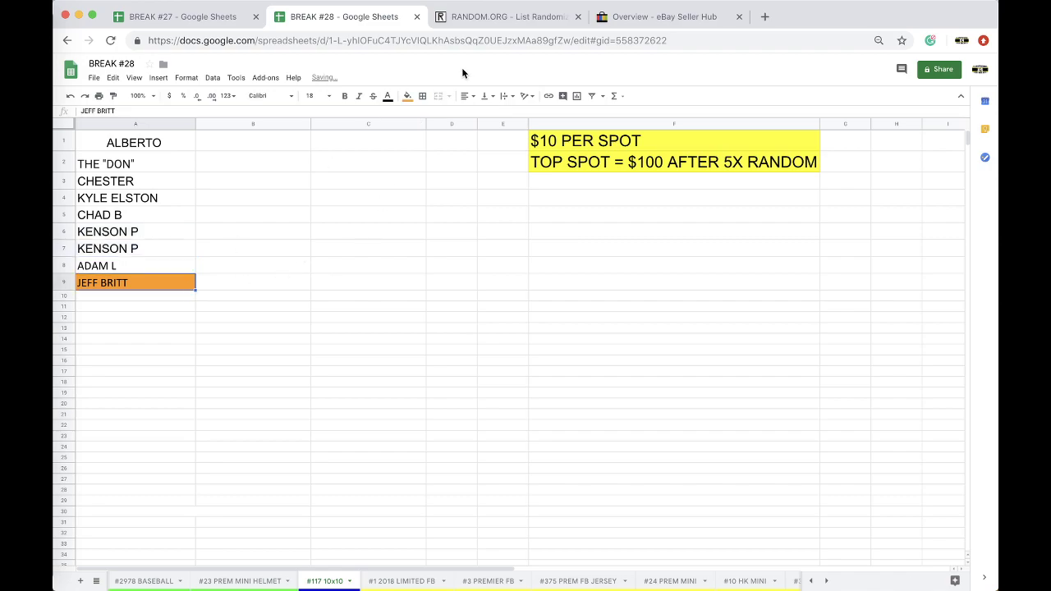
pyautogui.click(408, 96)
pyautogui.click(443, 141)
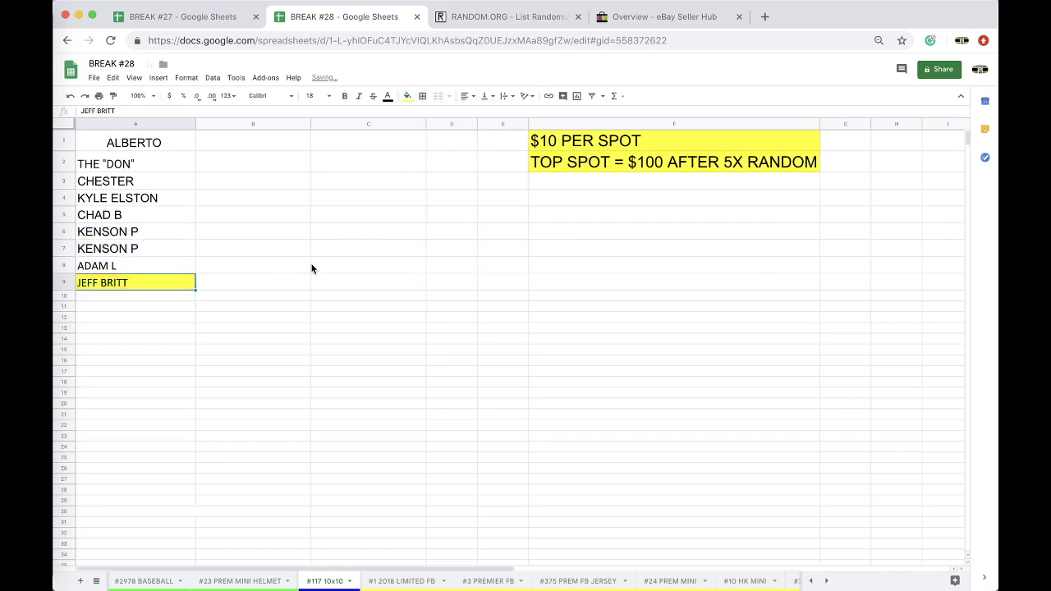
pyautogui.click(230, 333)
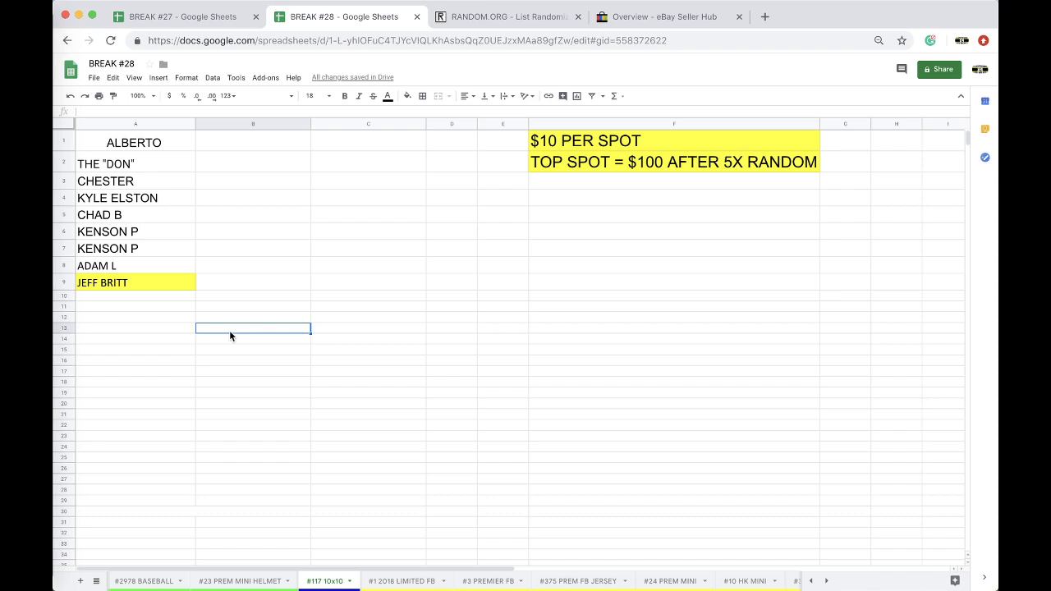
pyautogui.click(148, 283)
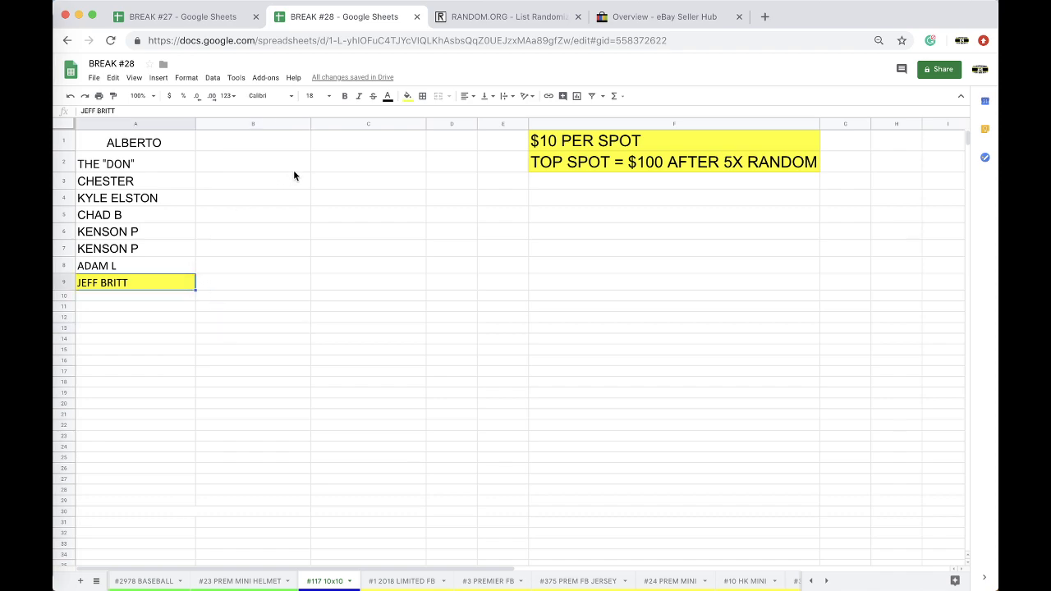
pyautogui.click(407, 96)
pyautogui.click(427, 113)
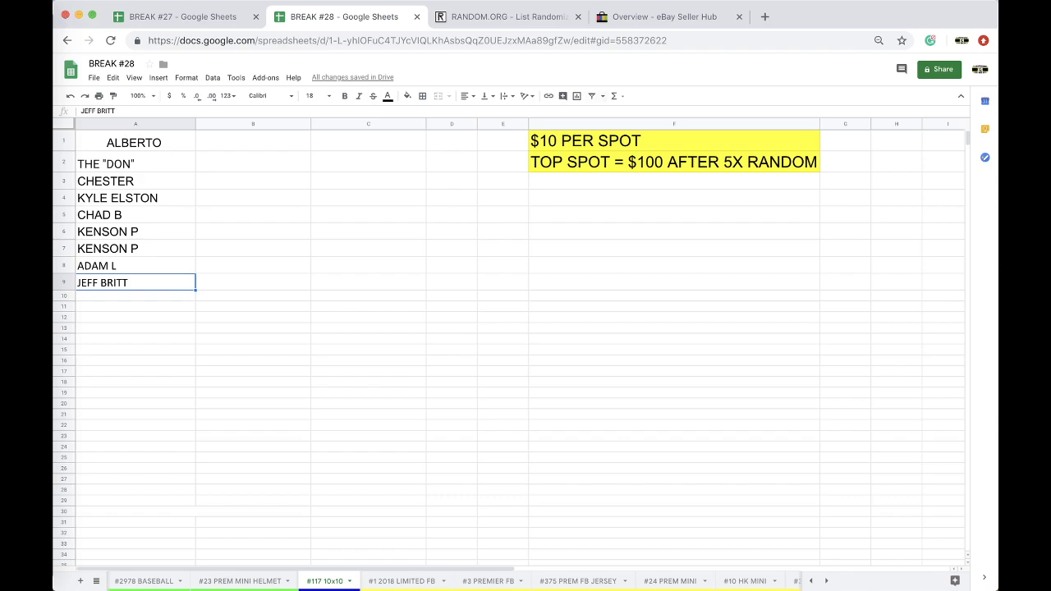
# Step: Enter the tenth buyer's name in A10
pyautogui.click(115, 300)
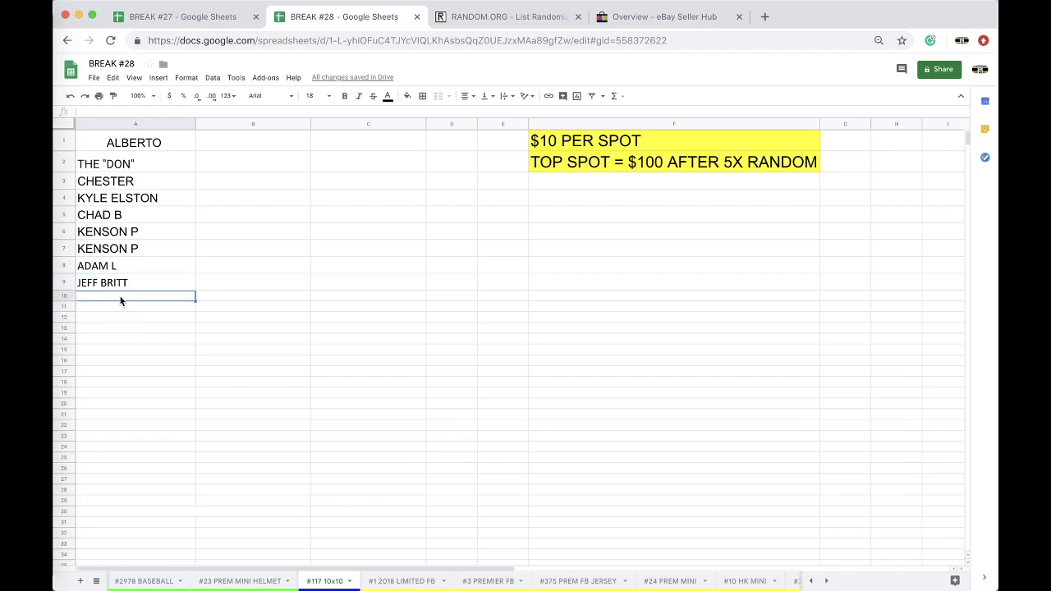
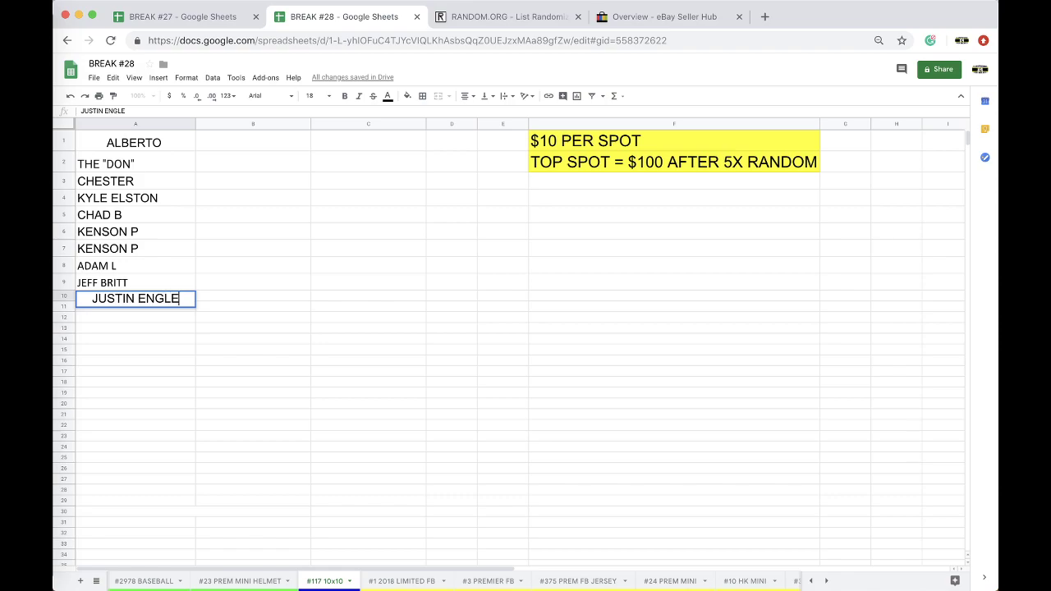
pyautogui.moveTo(369, 400); pyautogui.dragTo(369, 410)
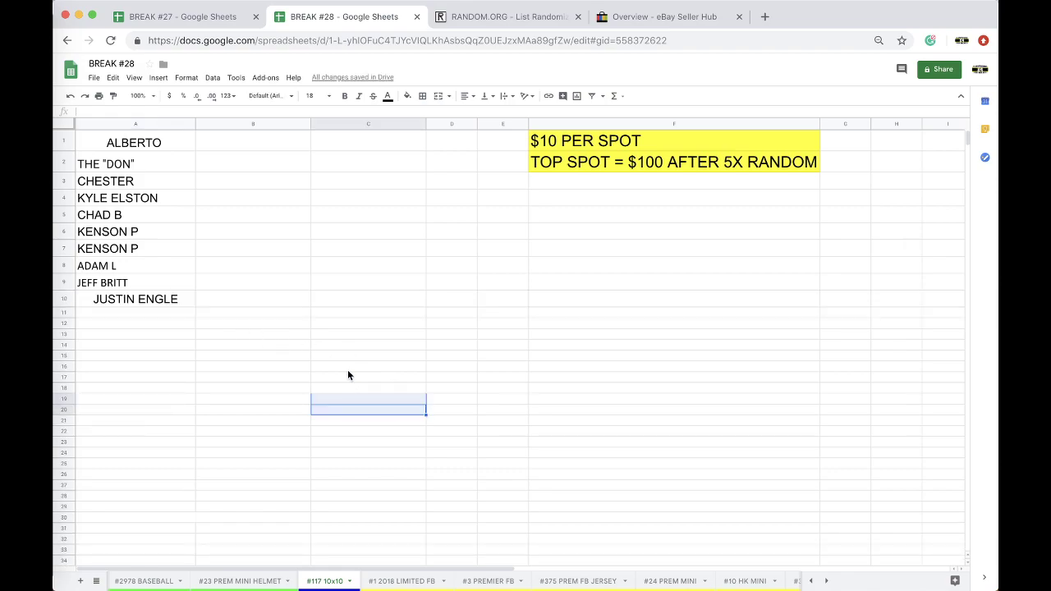
# Step: Left-align all of column A
pyautogui.click(140, 125)
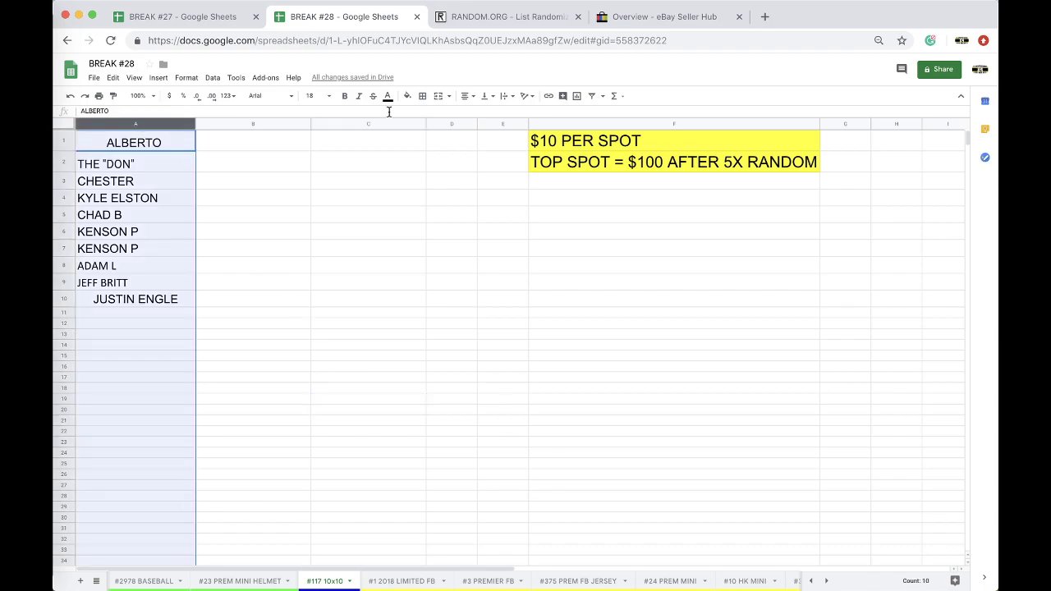
pyautogui.click(467, 97)
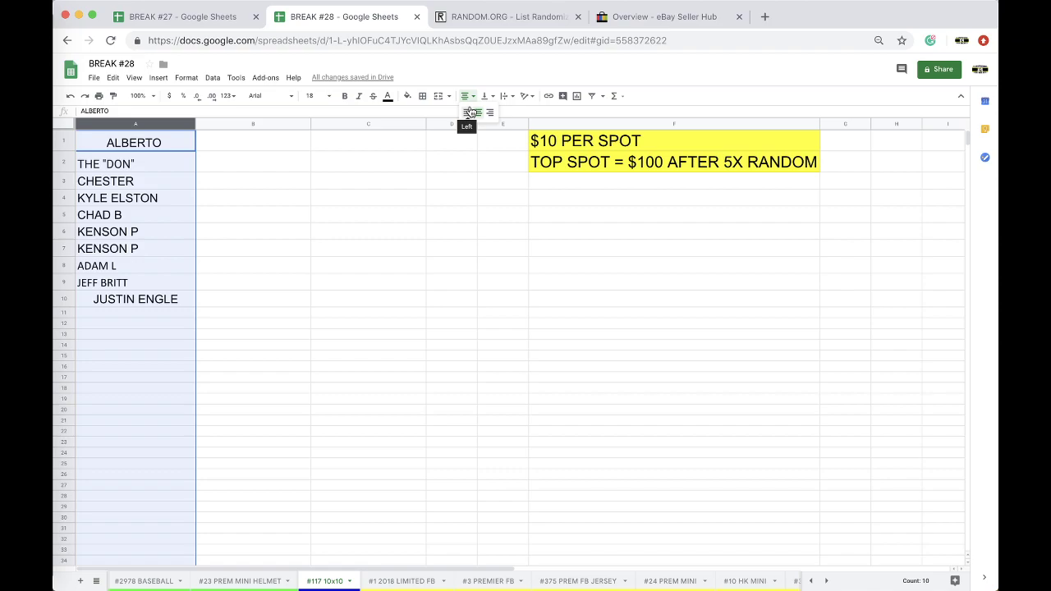
pyautogui.click(466, 97)
pyautogui.click(466, 97)
pyautogui.click(470, 112)
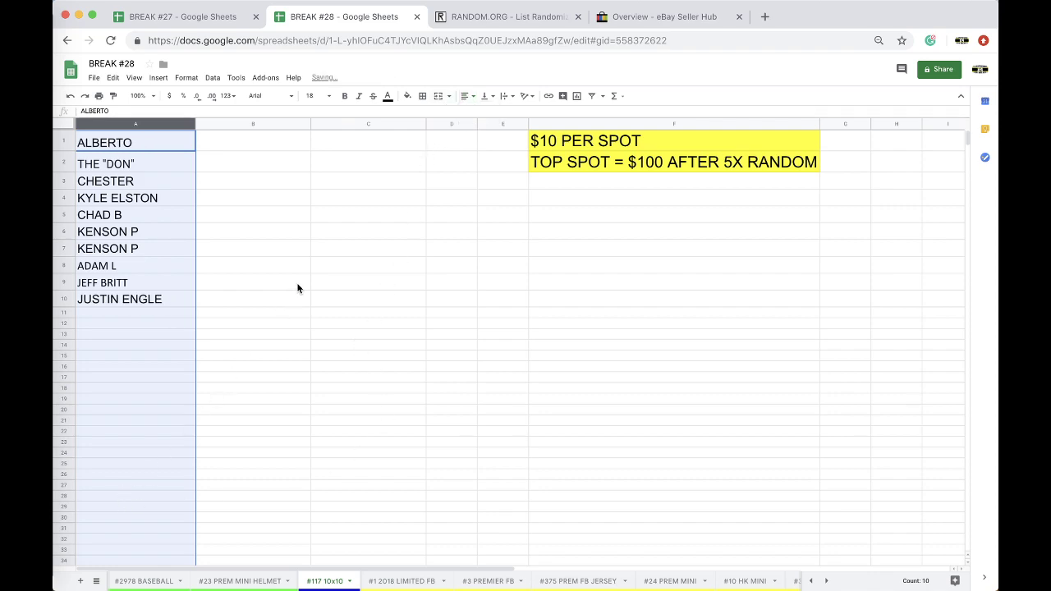
pyautogui.click(298, 287)
# Step: Copy the ten buyer names in A1:A10
pyautogui.click(138, 167)
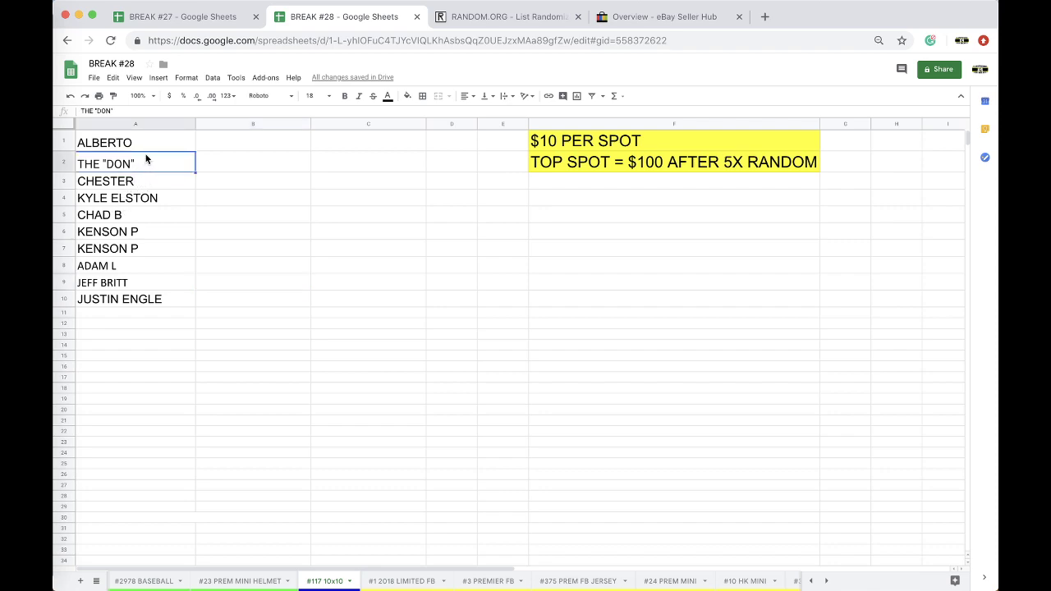
pyautogui.moveTo(129, 143); pyautogui.dragTo(127, 298)
pyautogui.press('super+c')
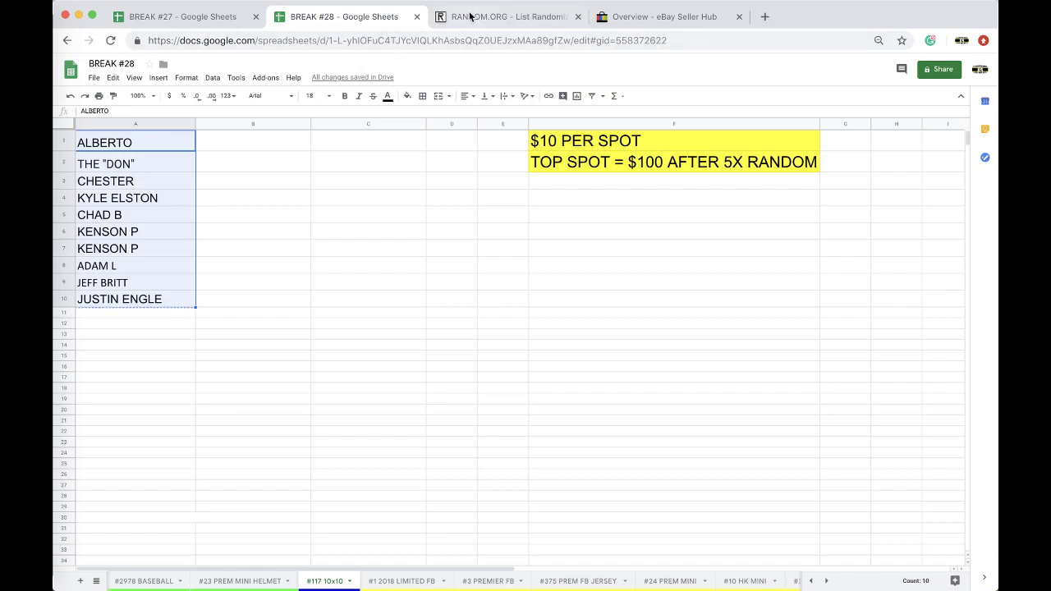
pyautogui.click(473, 16)
# Step: Paste the ten names into a fresh List Randomizer and randomize them five times
pyautogui.click(518, 32)
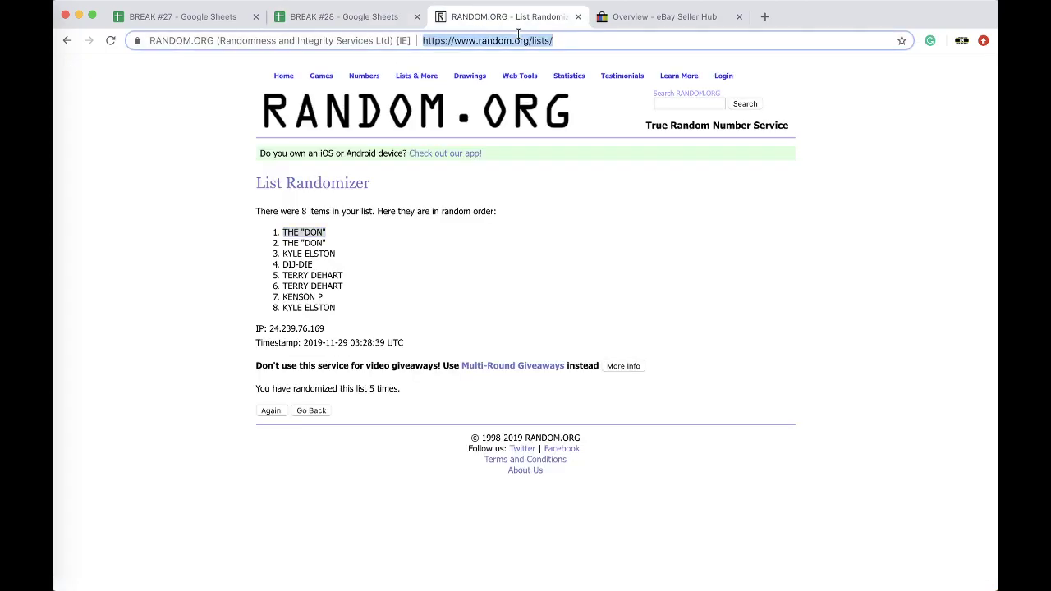
pyautogui.press('Return')
pyautogui.click(350, 364)
pyautogui.press('super+v')
pyautogui.click(280, 481)
pyautogui.click(269, 409)
pyautogui.click(272, 429)
pyautogui.click(269, 432)
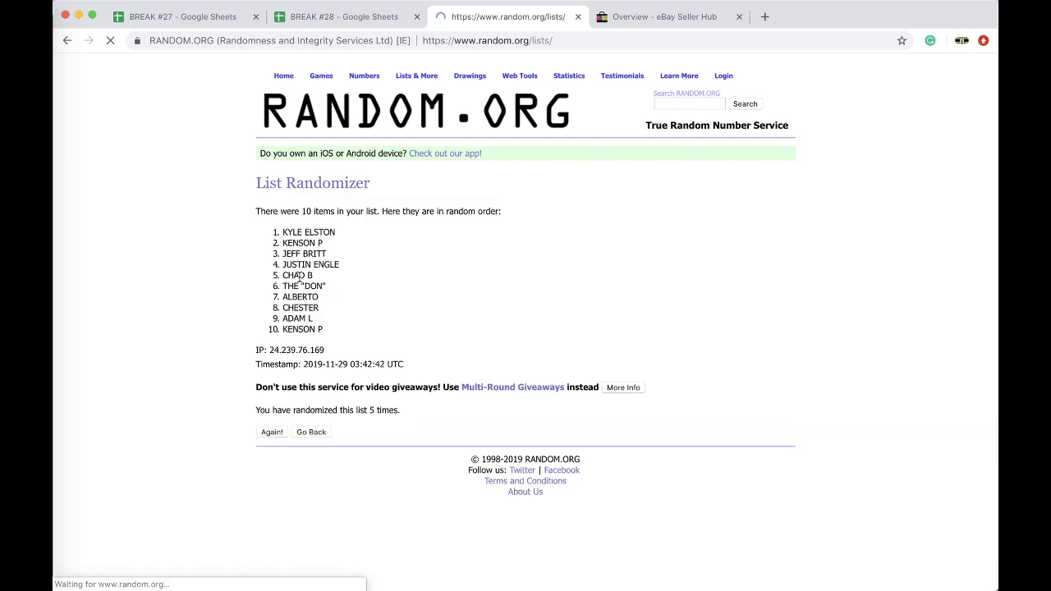
# Step: Select all ten shuffled names in the randomized result
pyautogui.doubleClick(289, 233)
pyautogui.tripleClick(290, 233)
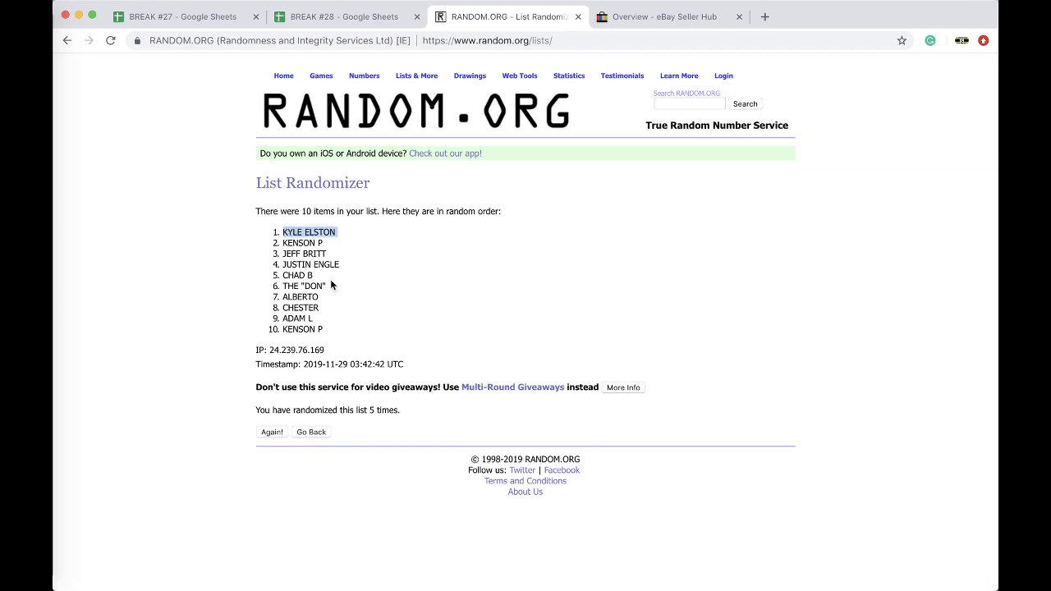
pyautogui.moveTo(325, 330); pyautogui.dragTo(278, 233)
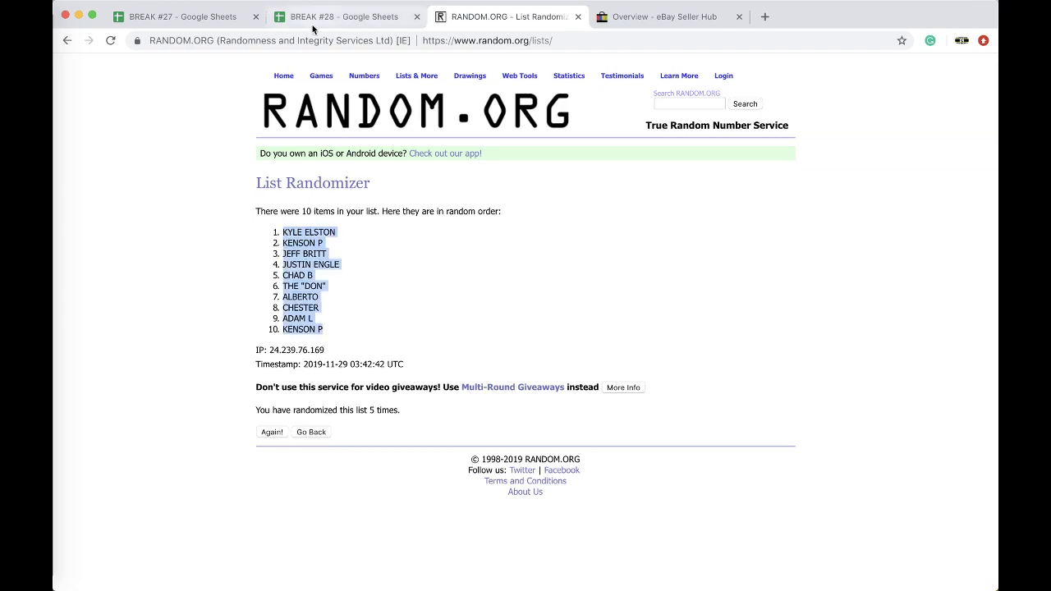
# Step: Paste the shuffled names into B1:B10 of BREAK #28 at font size 18
pyautogui.click(310, 18)
pyautogui.click(243, 146)
pyautogui.press('super+v')
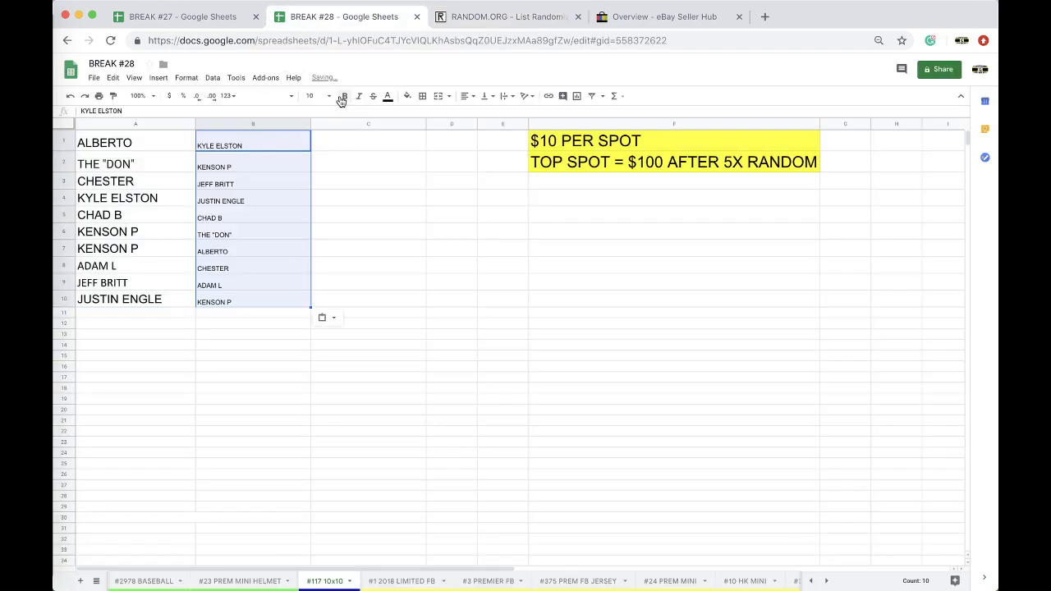
pyautogui.click(312, 96)
pyautogui.click(313, 244)
# Step: Fill the top spot in B1 yellow
pyautogui.click(243, 147)
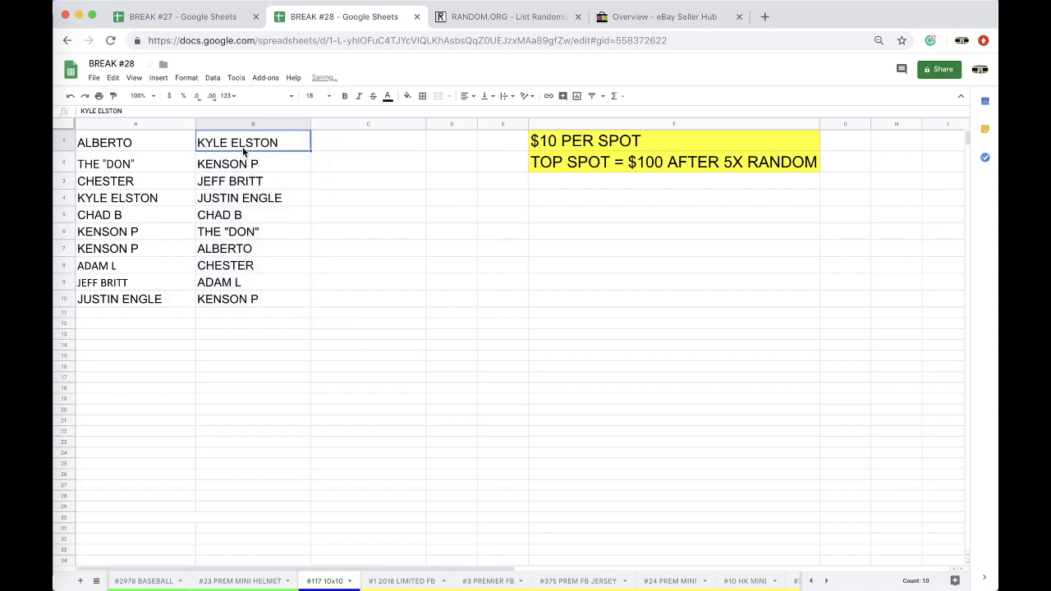
pyautogui.click(405, 96)
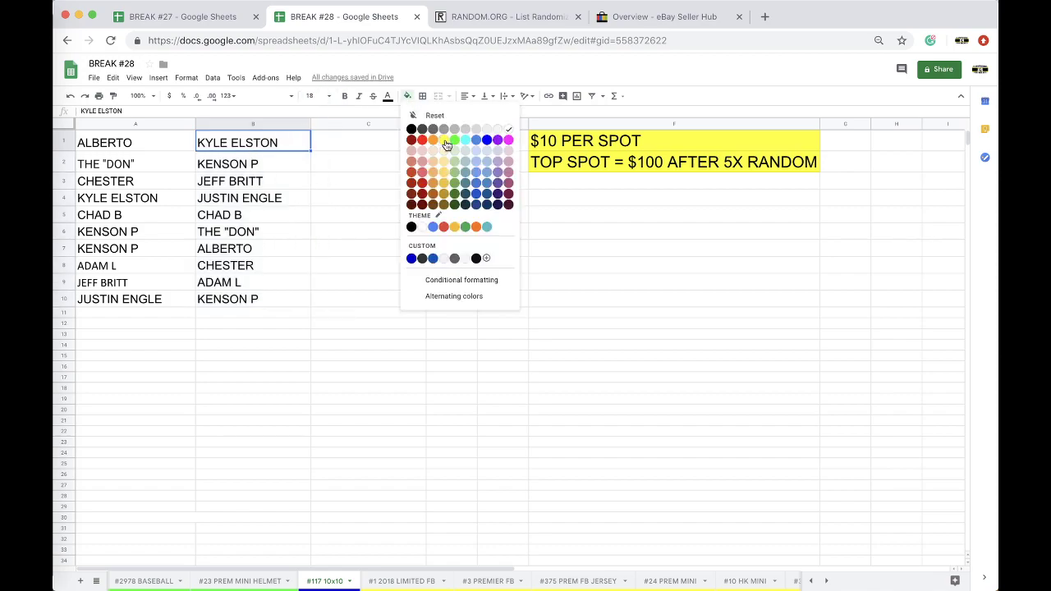
pyautogui.click(446, 146)
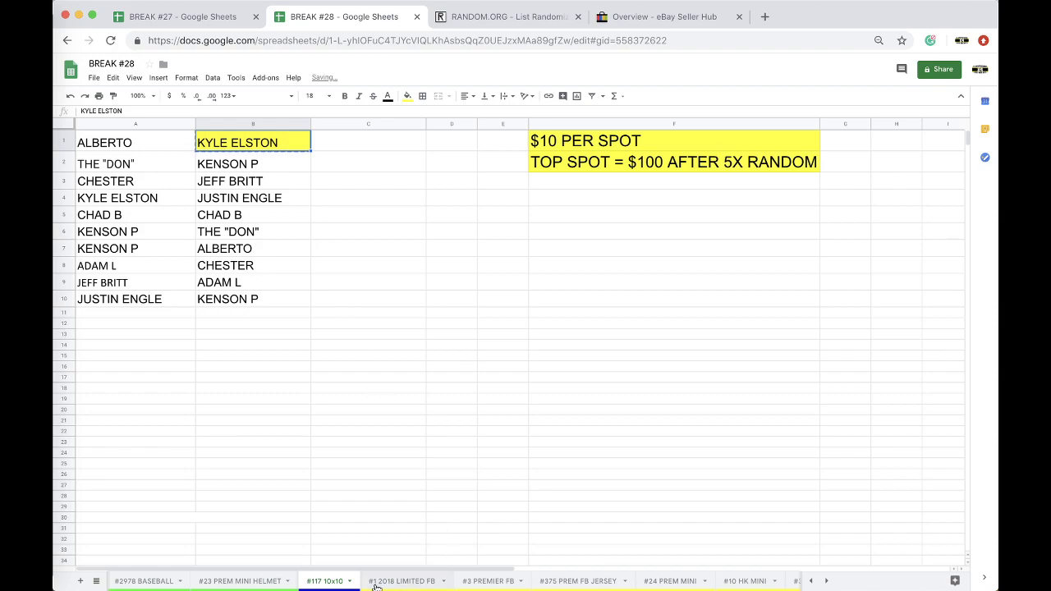
pyautogui.hscroll(-2, 382, 585)
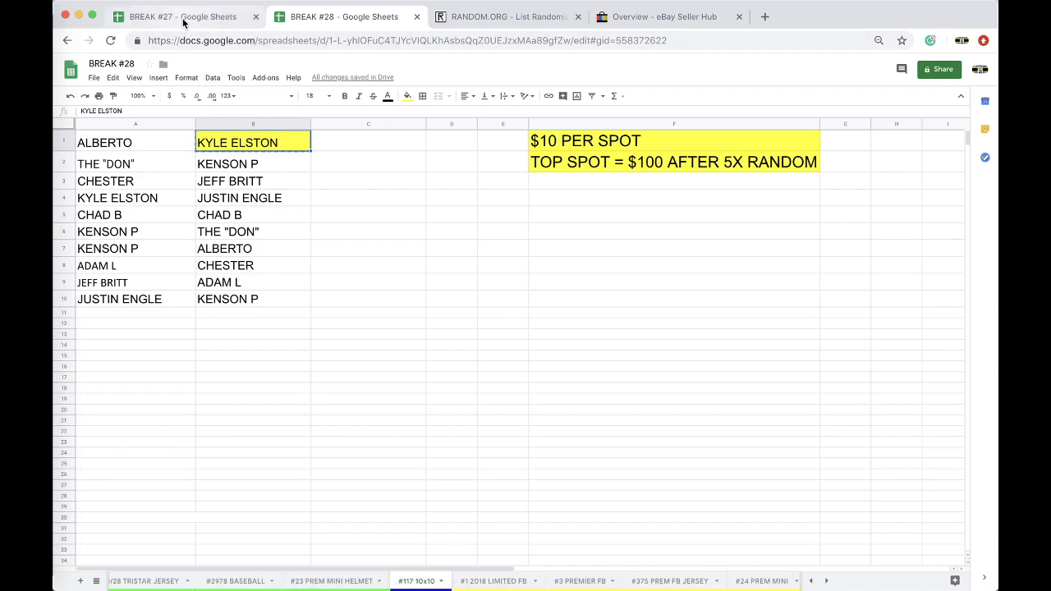
# Step: Paste the top-spot name into D19 of BREAK #27's CREDIT sheet
pyautogui.click(182, 18)
pyautogui.click(503, 370)
pyautogui.hotkey('ctrl', 'v')
pyautogui.click(503, 384)
# Step: Enter a $100 credit in D20, then duplicate BREAK #28's #117 10x10 sheet
pyautogui.write('$100')
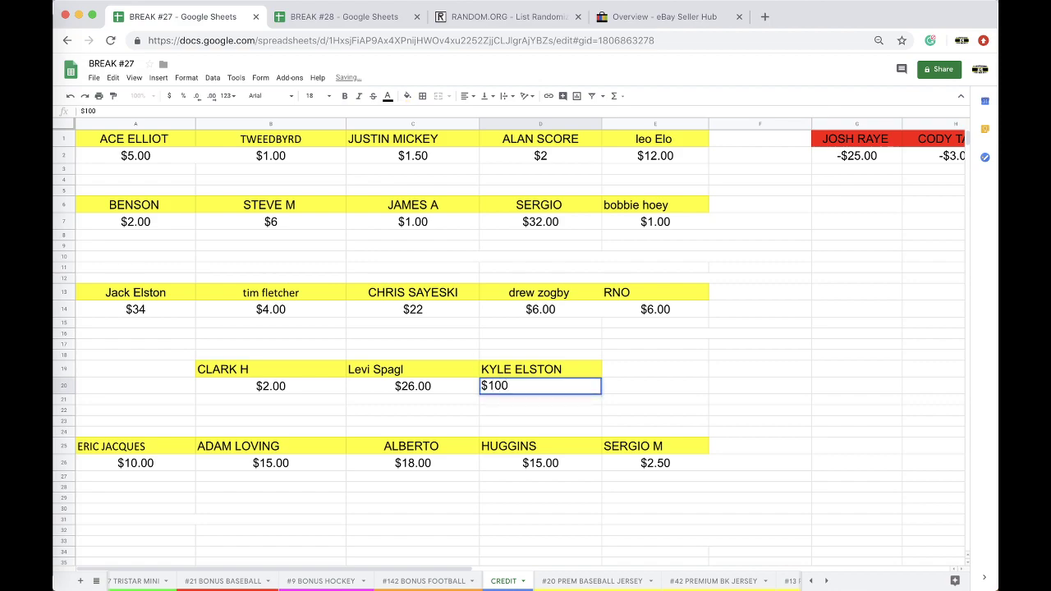
pyautogui.click(345, 16)
pyautogui.rightClick(415, 580)
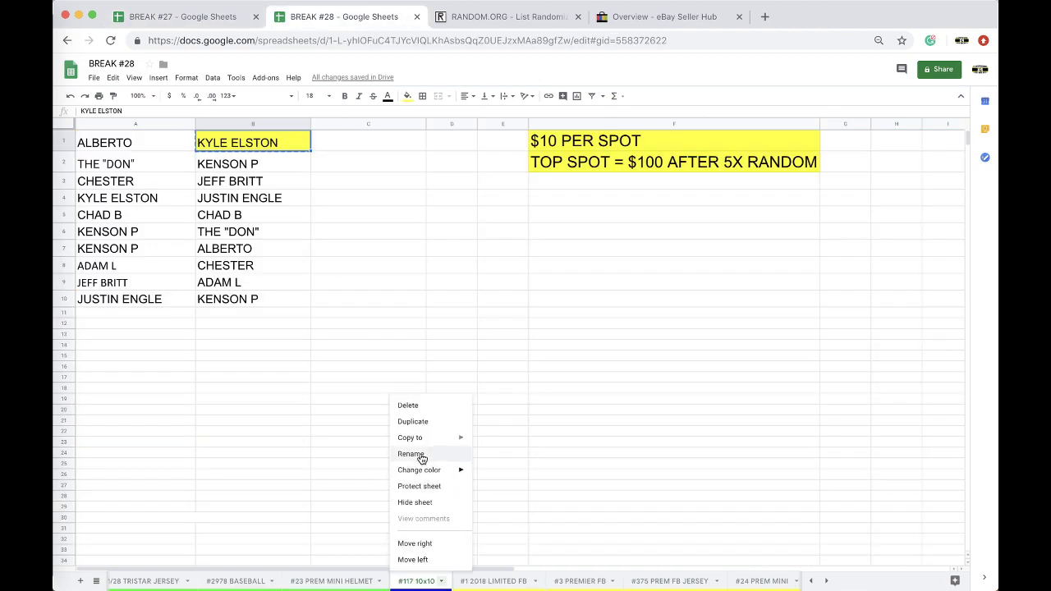
pyautogui.click(417, 422)
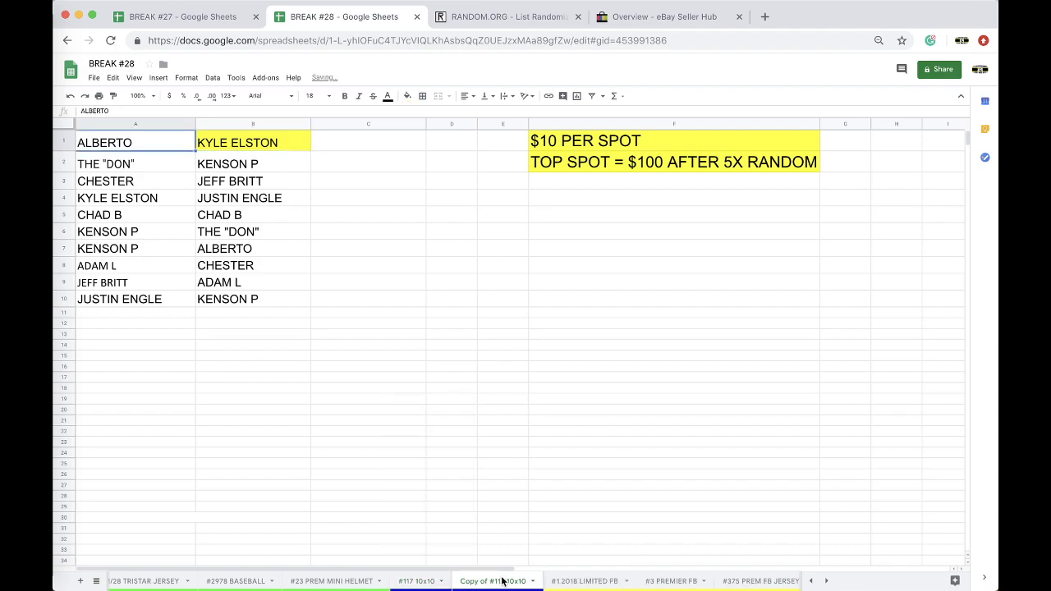
pyautogui.click(420, 583)
pyautogui.click(475, 582)
# Step: Rename the copied sheet to '#118 10X10'
pyautogui.doubleClick(485, 581)
pyautogui.write('$118')
pyautogui.press('BackSpace')
pyautogui.press('BackSpace')
pyautogui.press('BackSpace')
pyautogui.press('BackSpace')
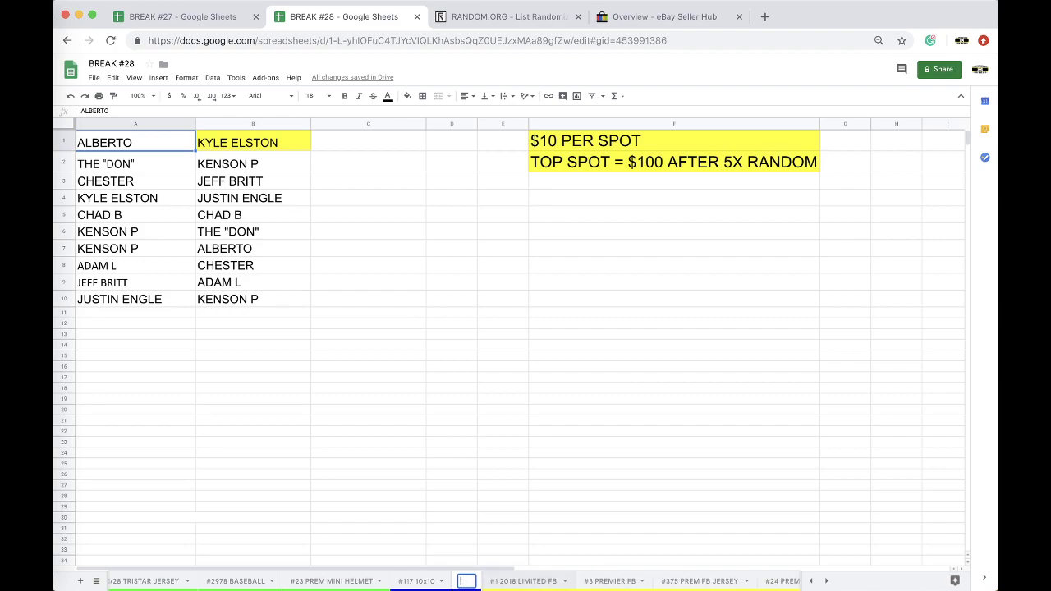
pyautogui.write('#1')
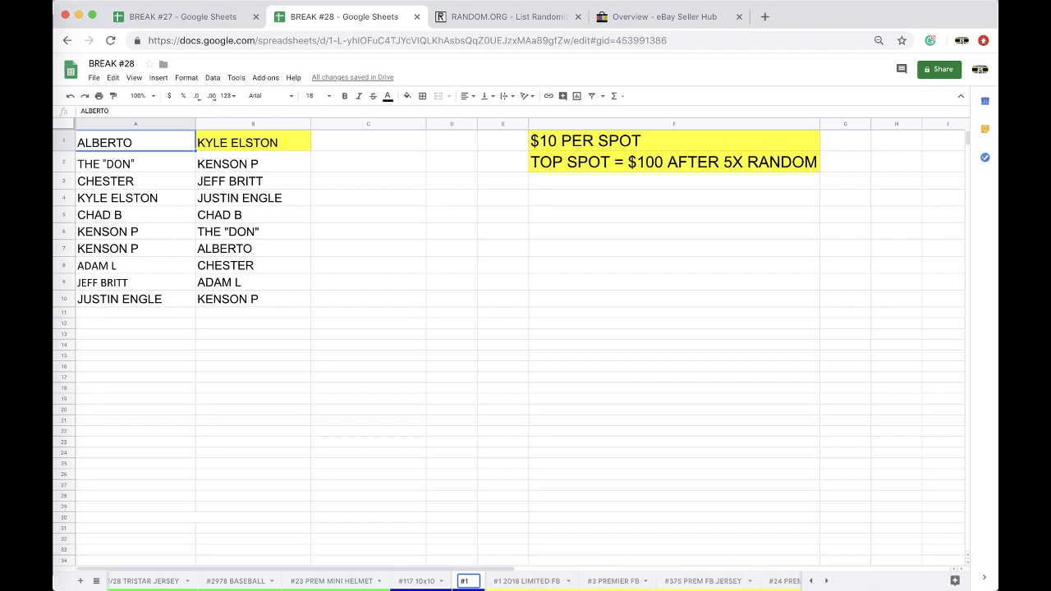
pyautogui.write('18 10X10')
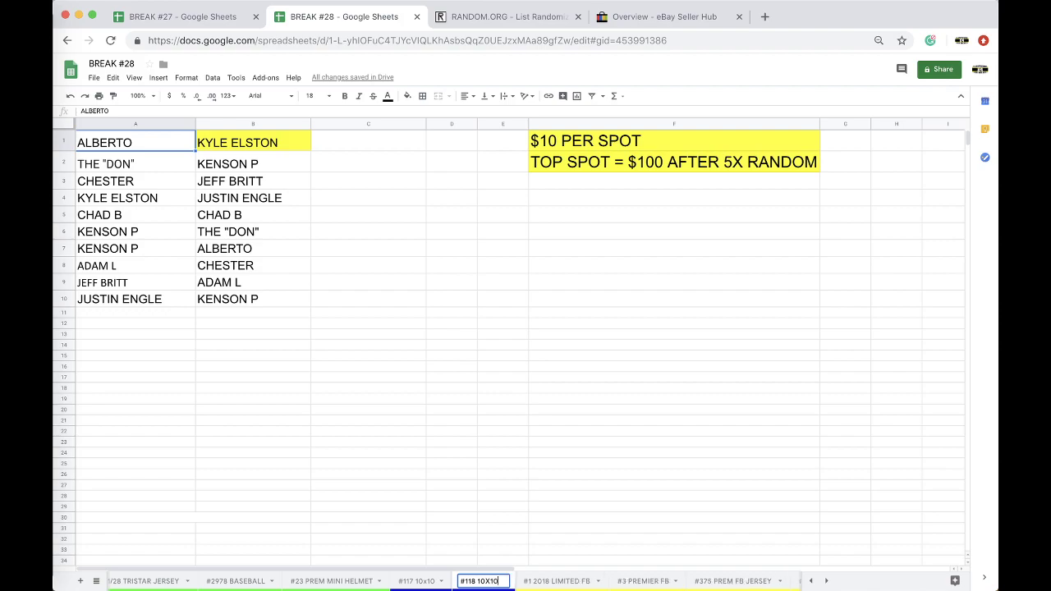
# Step: Clear the names in columns A and B of #118 10X10 and remove B1's yellow fill
pyautogui.moveTo(173, 123); pyautogui.dragTo(254, 120)
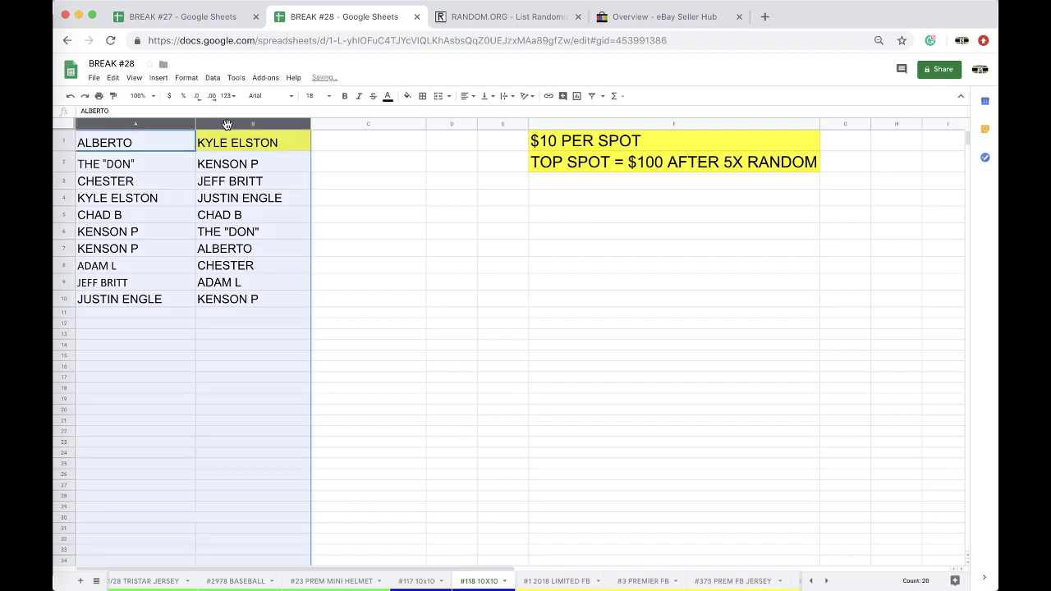
pyautogui.press('Delete')
pyautogui.click(406, 96)
pyautogui.click(412, 110)
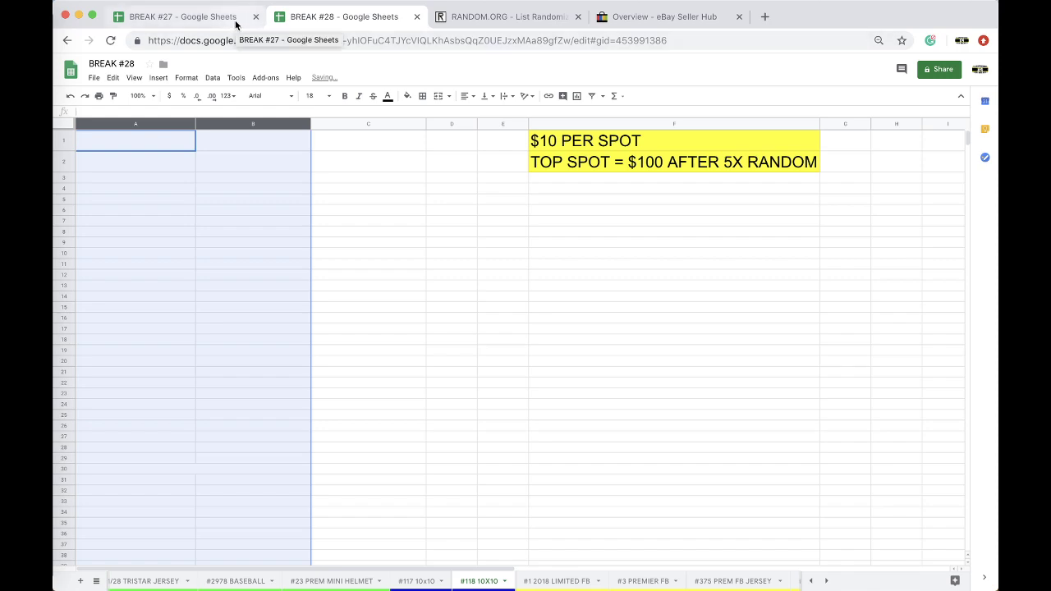
# Step: Go to the #1 2018 LIMITED FB sheet in BREAK #28
pyautogui.click(181, 16)
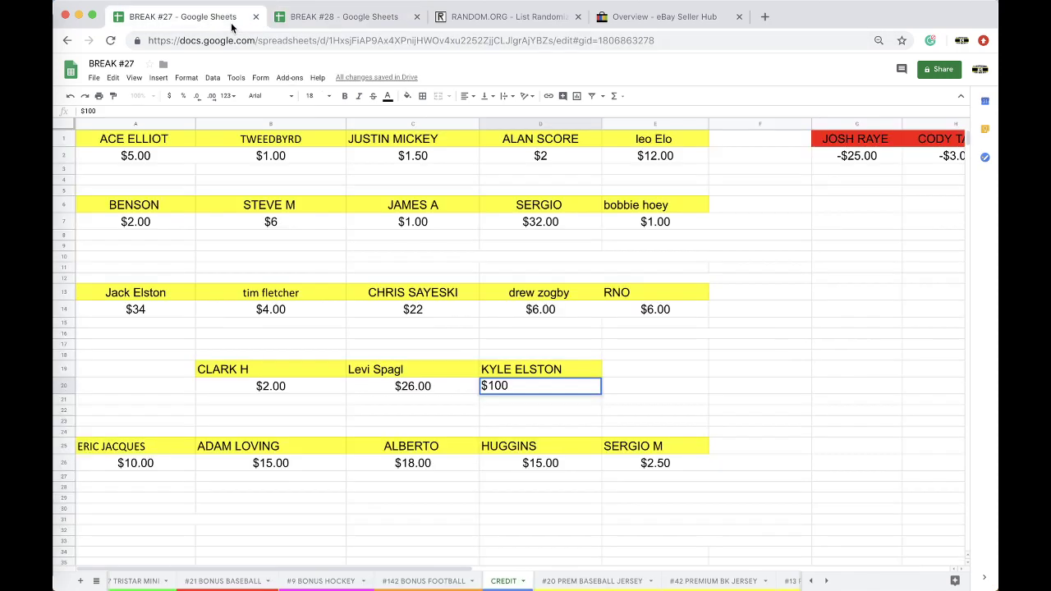
pyautogui.click(343, 22)
pyautogui.click(586, 583)
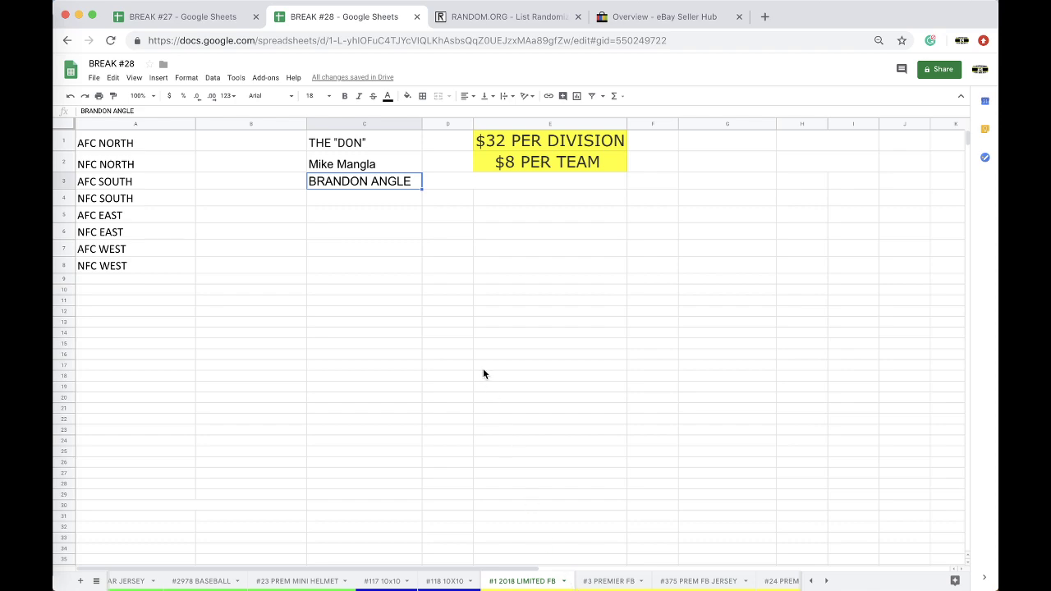
# Step: Enter the NFC SOUTH buyer's name in C4
pyautogui.click(323, 204)
pyautogui.click(324, 251)
# Step: Copy the C4 buyer name into C1 of the #24 PREM MINI sheet
pyautogui.click(345, 201)
pyautogui.hotkey('ctrl', 'c')
pyautogui.hscroll(5, 598, 581)
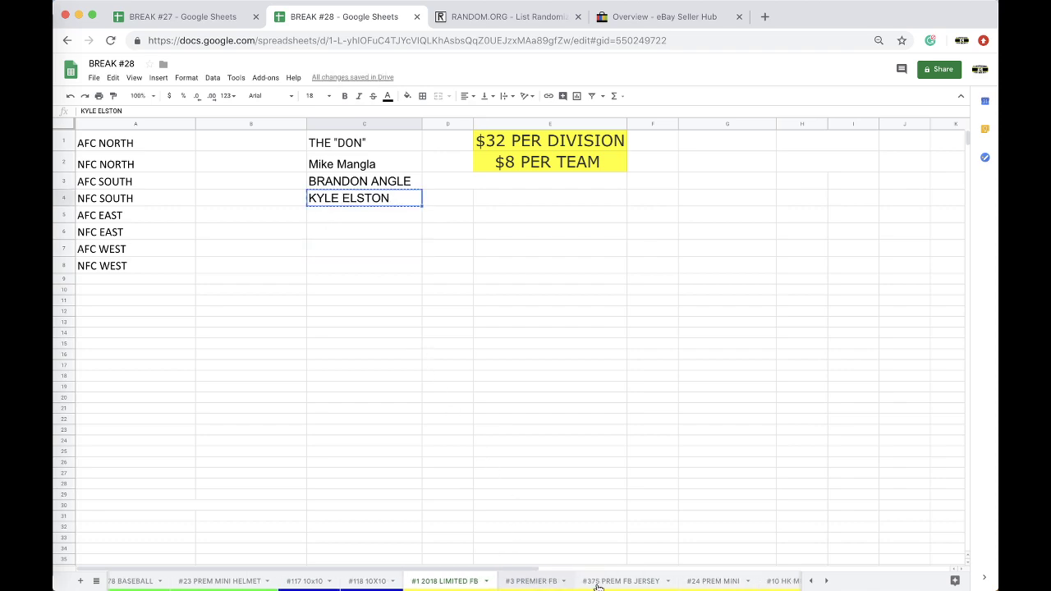
pyautogui.click(592, 581)
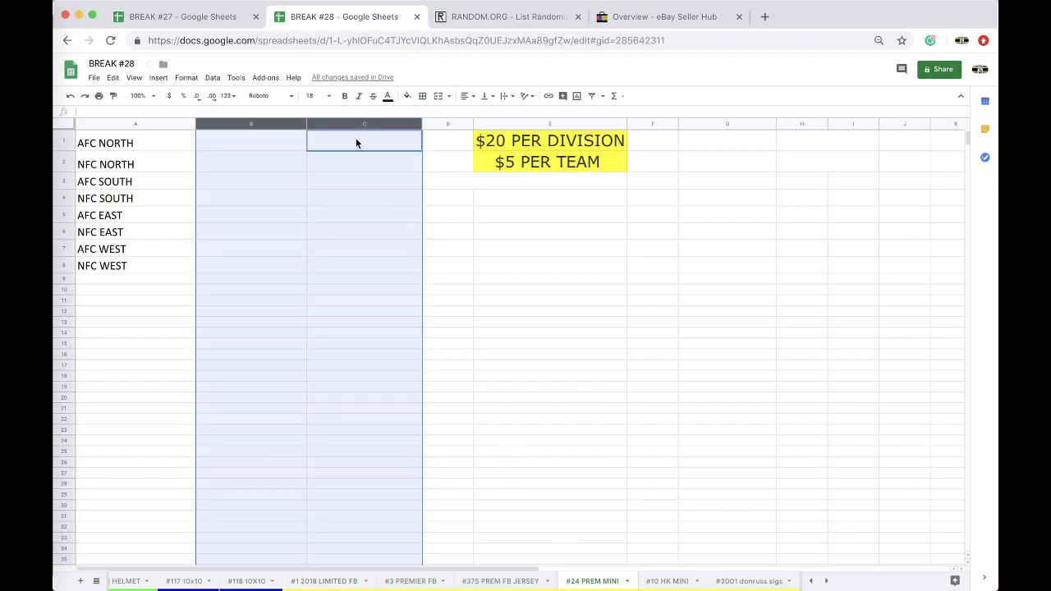
pyautogui.click(356, 140)
pyautogui.hotkey('ctrl', 'v')
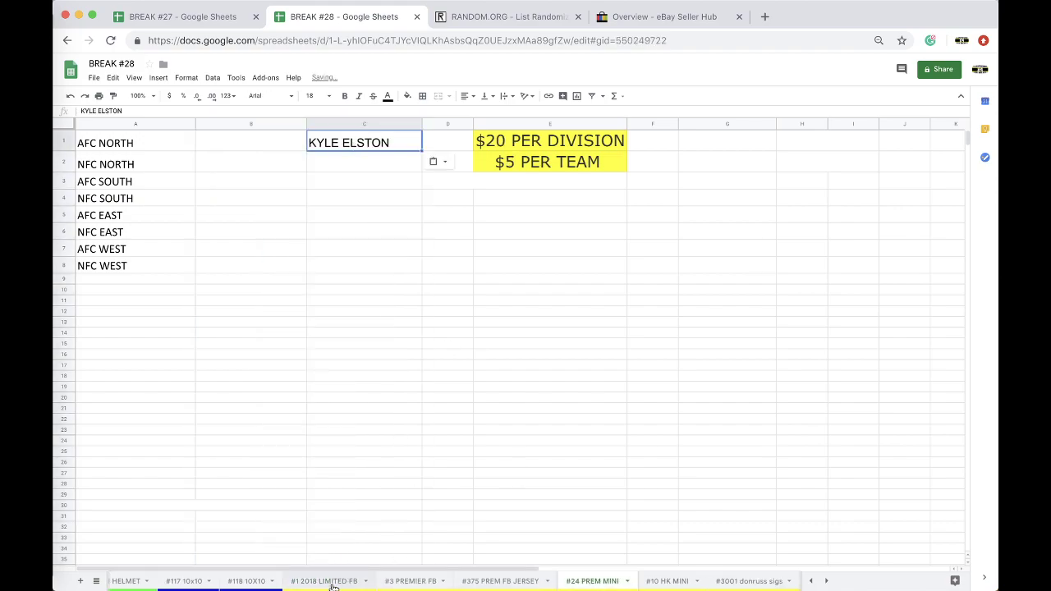
pyautogui.click(329, 581)
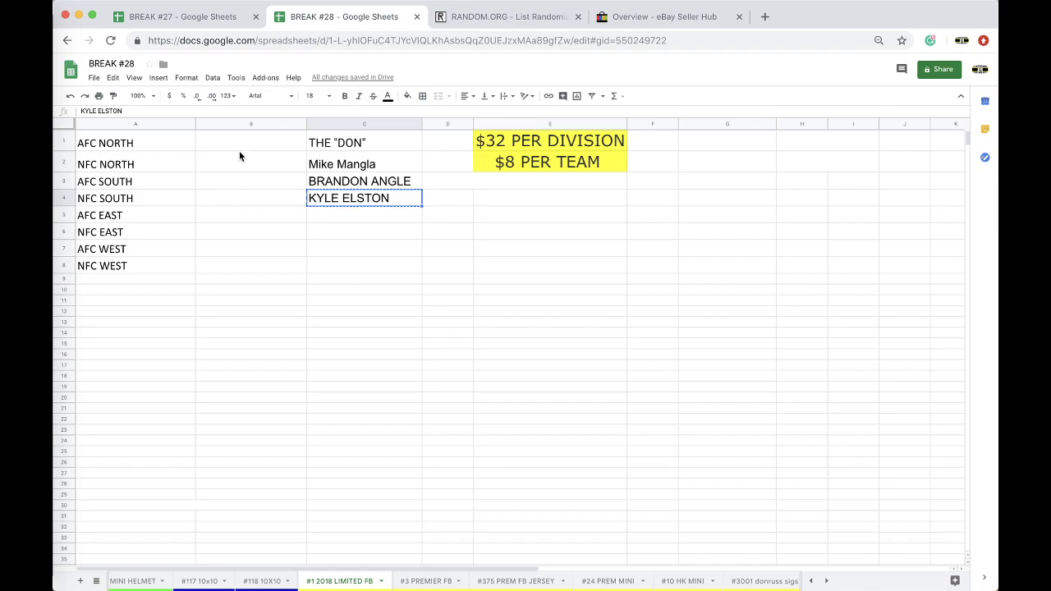
# Step: In BREAK #27, empty the $100 credit in D20 and change A14 from $34 to $82
pyautogui.click(211, 17)
pyautogui.press('BackSpace')
pyautogui.press('BackSpace')
pyautogui.press('BackSpace')
pyautogui.press('BackSpace')
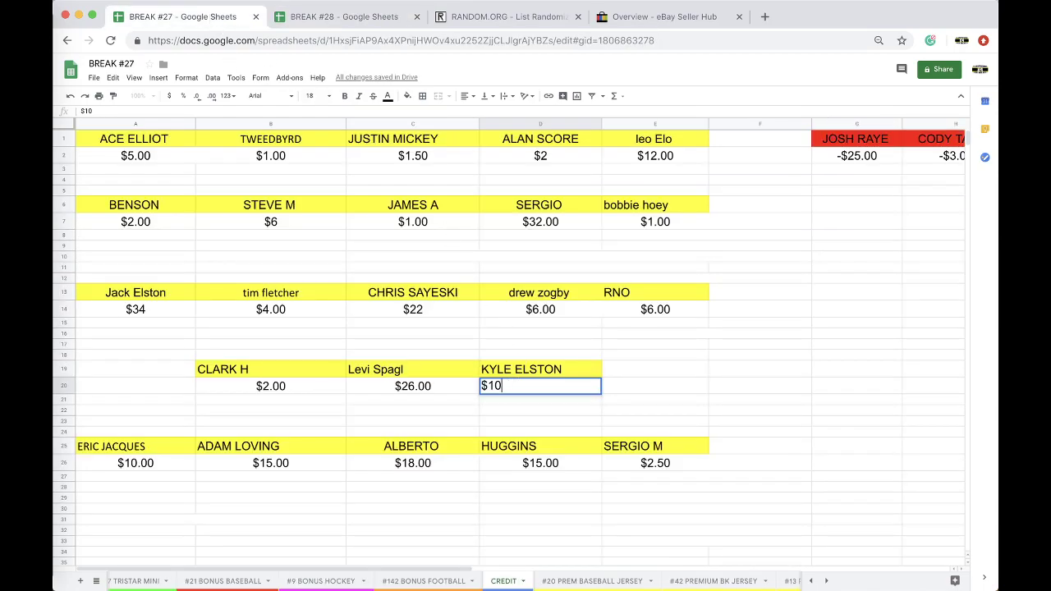
pyautogui.click(491, 375)
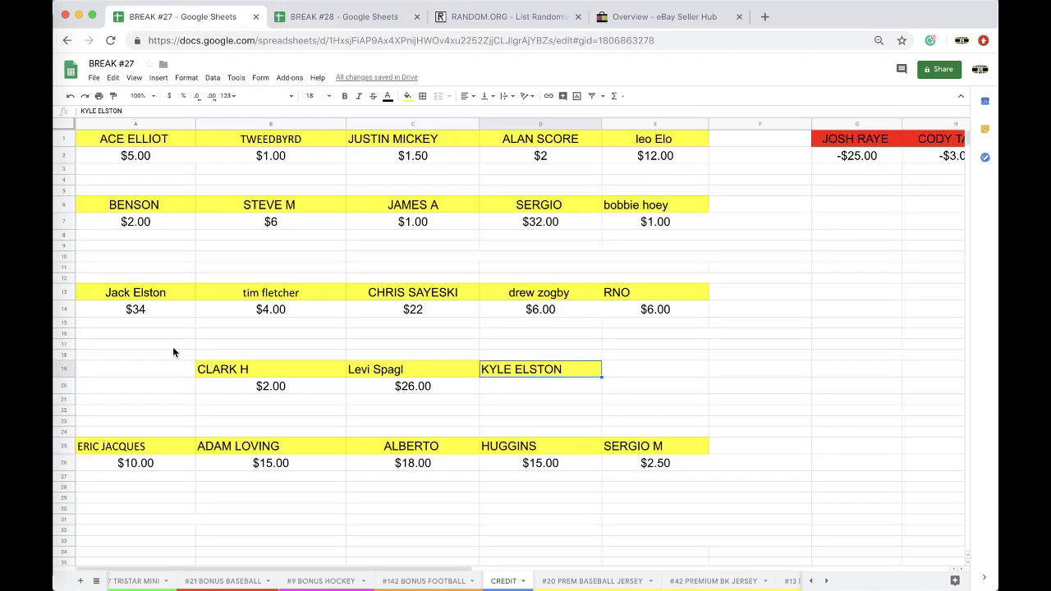
pyautogui.click(144, 320)
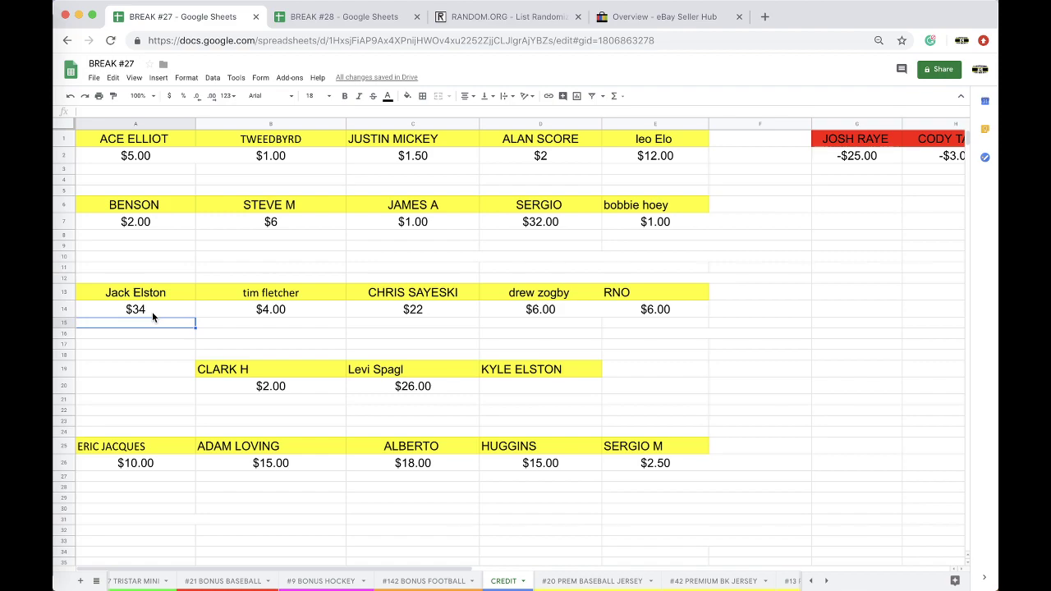
pyautogui.click(152, 311)
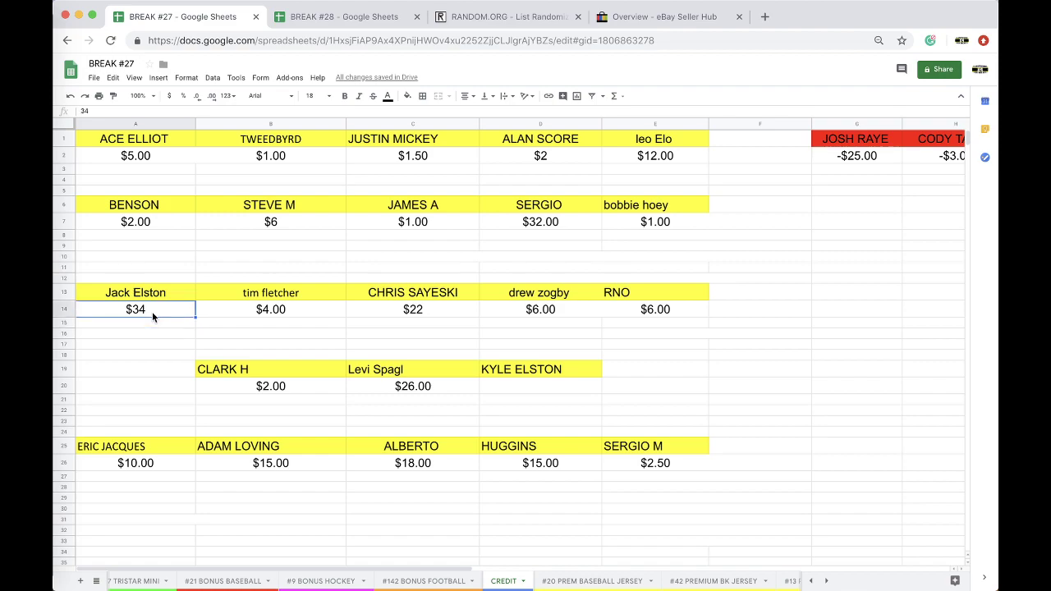
pyautogui.press('Delete')
pyautogui.write('$81')
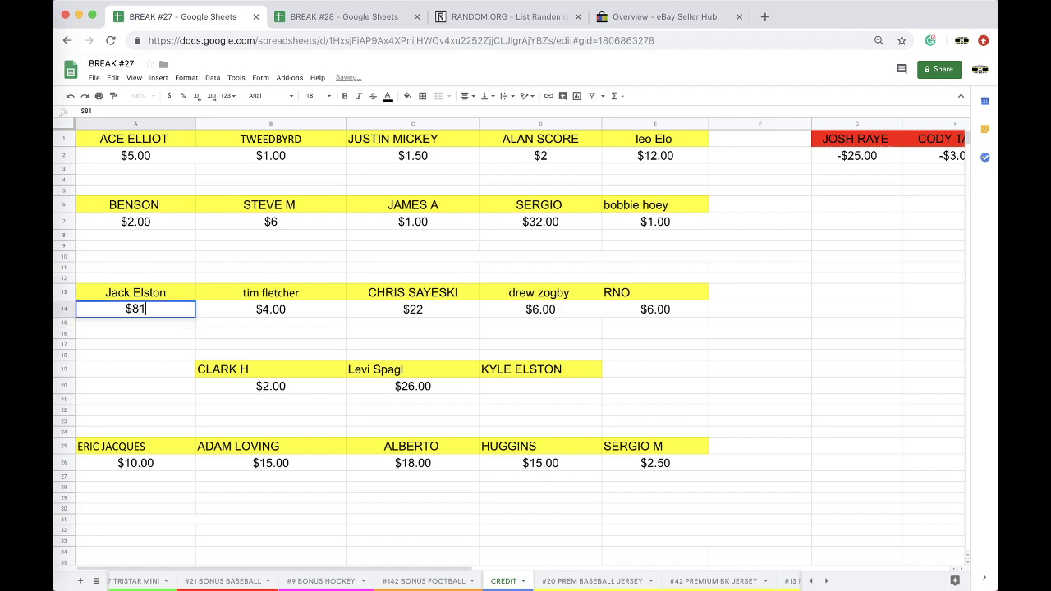
pyautogui.press('BackSpace')
pyautogui.write('2')
# Step: Clear the top-spot name and yellow fill from D19 in BREAK #27
pyautogui.click(513, 369)
pyautogui.press('Delete')
pyautogui.click(407, 102)
pyautogui.click(411, 110)
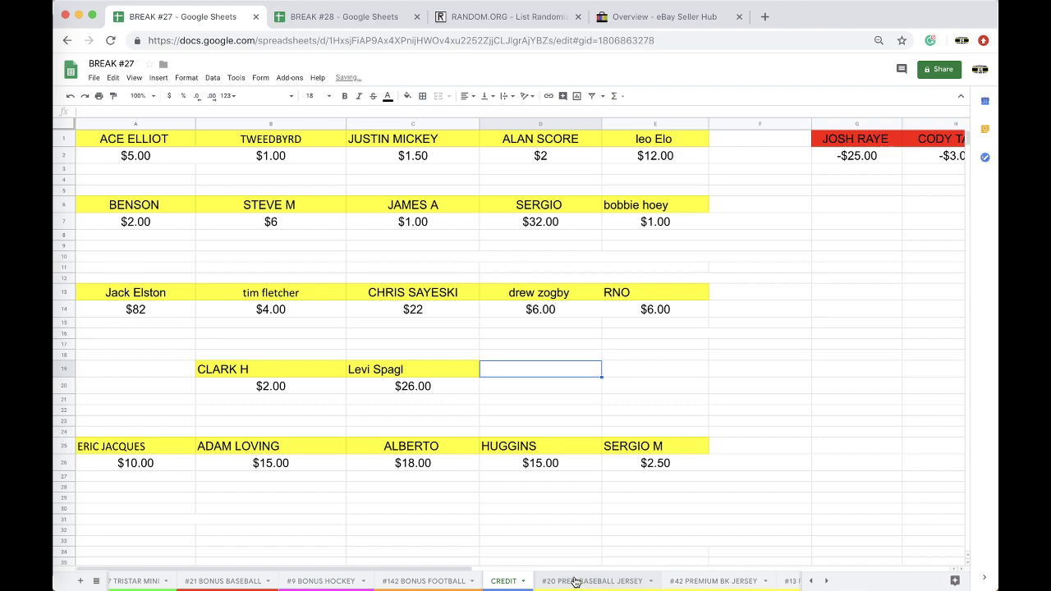
pyautogui.click(345, 16)
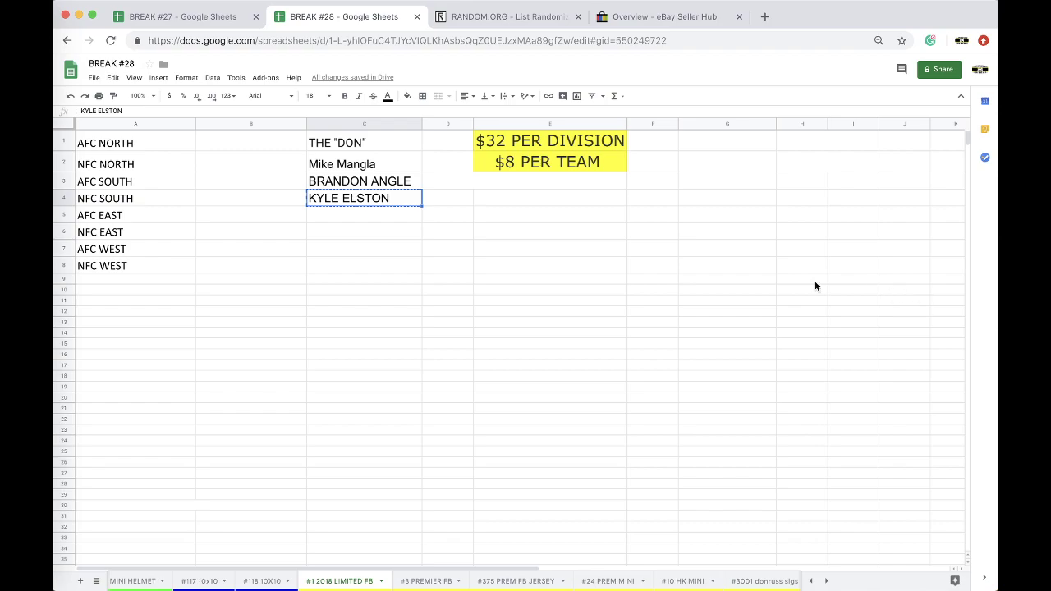
# Step: Copy the AFC NORTH buyer from C1 into the AFC EAST cell C5
pyautogui.click(389, 169)
pyautogui.click(365, 143)
pyautogui.press('super+c')
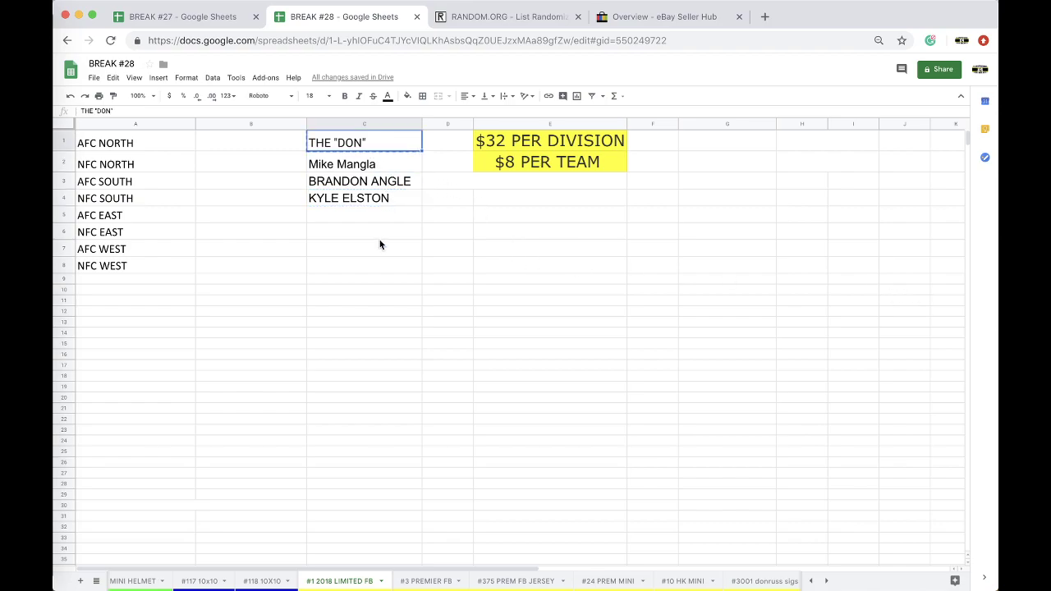
pyautogui.click(347, 219)
pyautogui.press('super+v')
# Step: Fill C5 yellow, then reset it to no fill
pyautogui.click(408, 96)
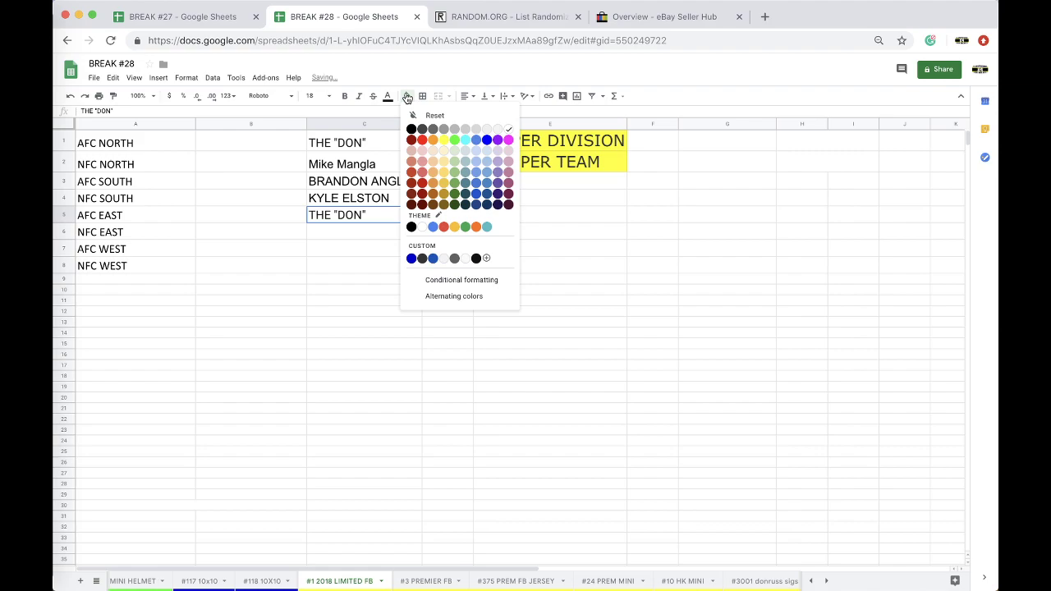
pyautogui.click(444, 140)
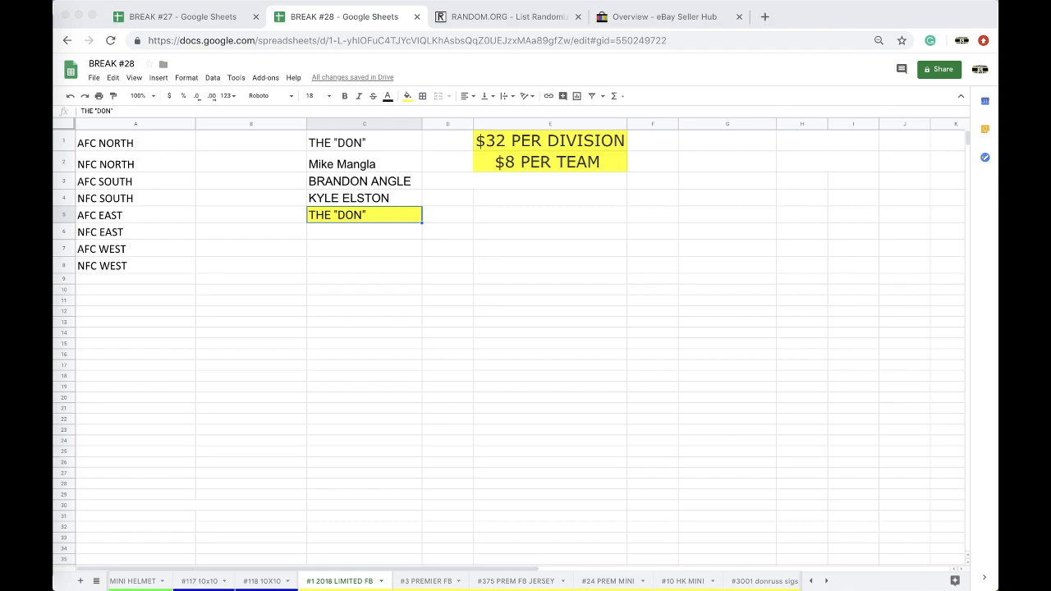
pyautogui.click(406, 98)
pyautogui.click(417, 118)
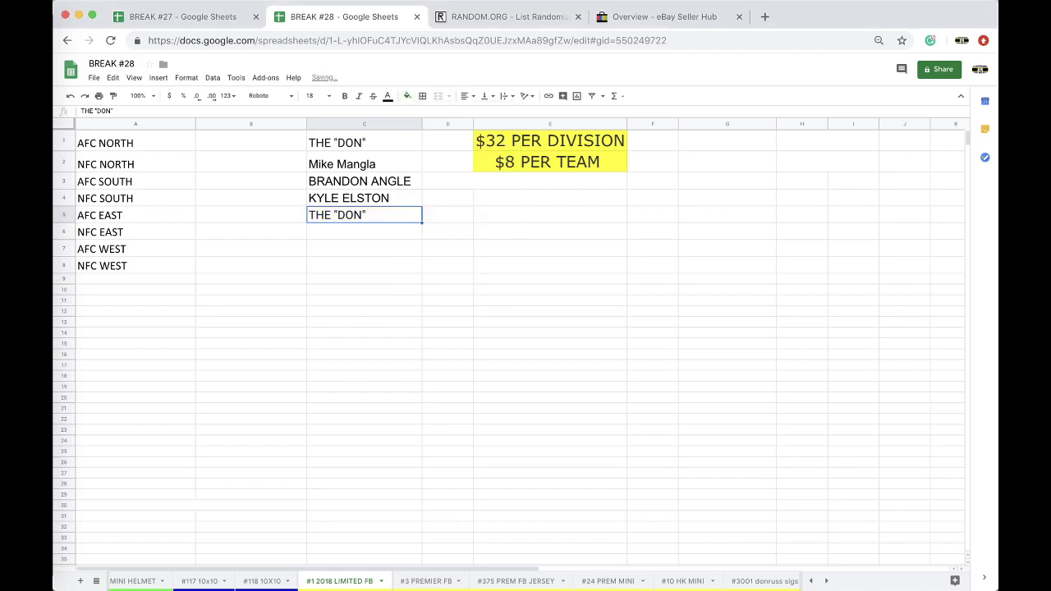